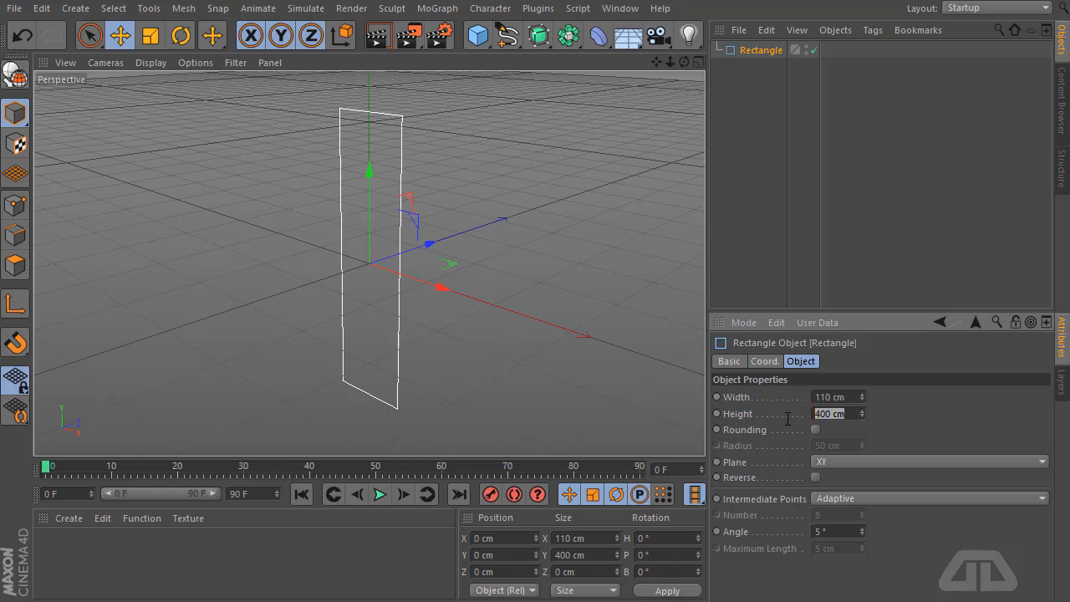
Set the rectangle's height to 110 cm and enable corner rounding with a 20 cm radius
text(110)
key(Return)
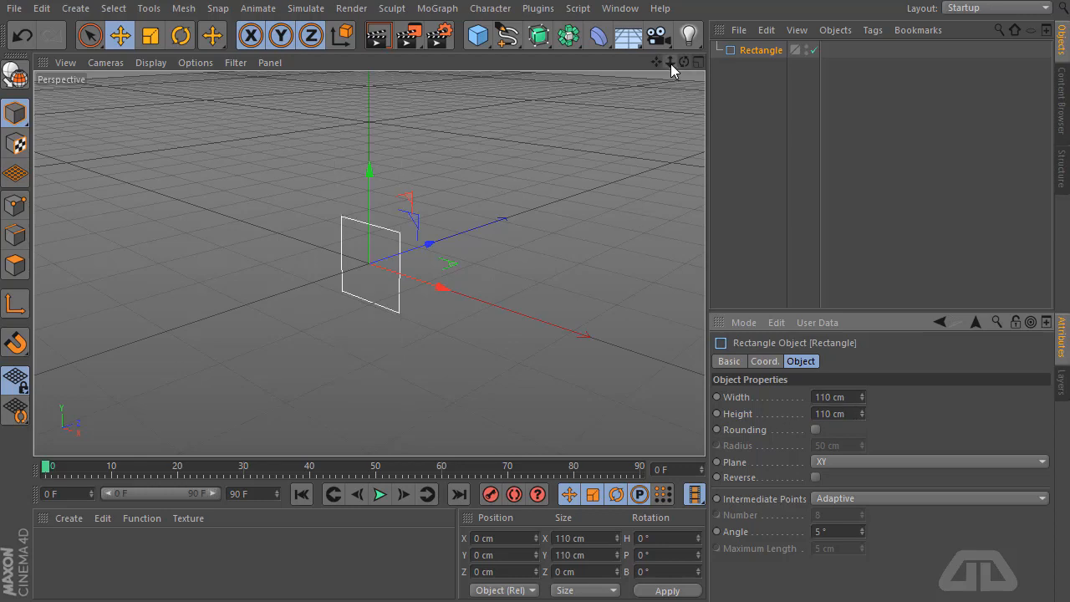
drag(670, 64, 710, 76)
click(815, 430)
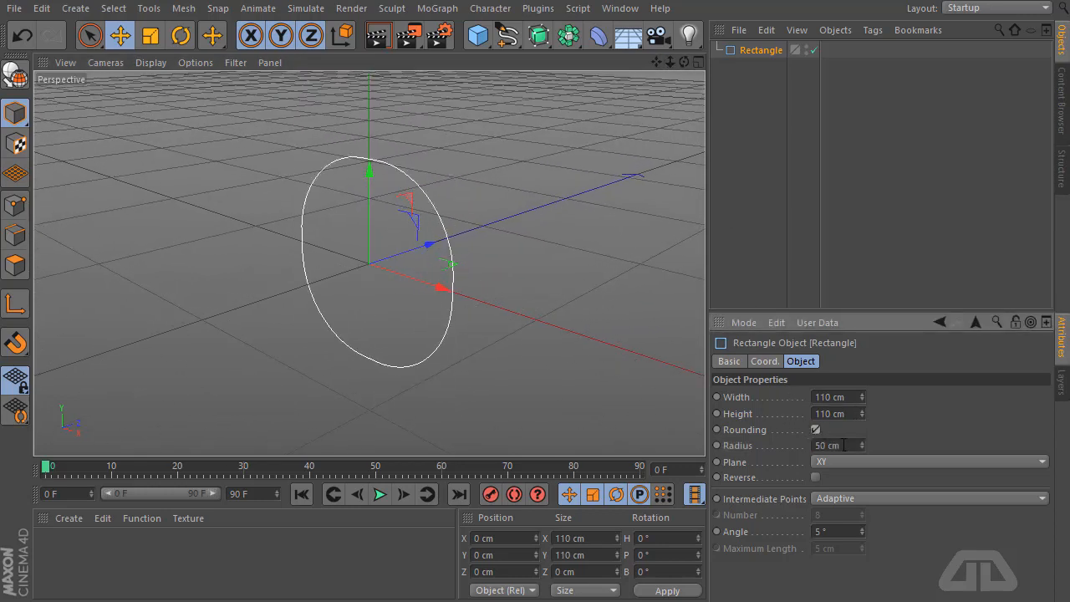
click(845, 445)
text(20)
key(Return)
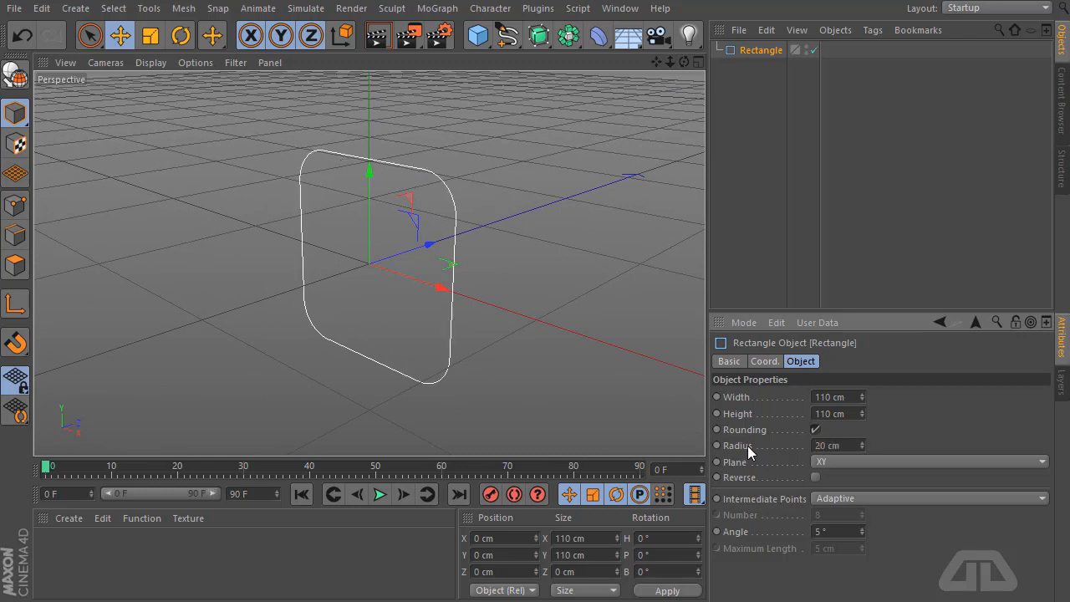
Set the rectangle's rounding radius to 18 cm
click(840, 444)
text(10)
key(Return)
click(761, 68)
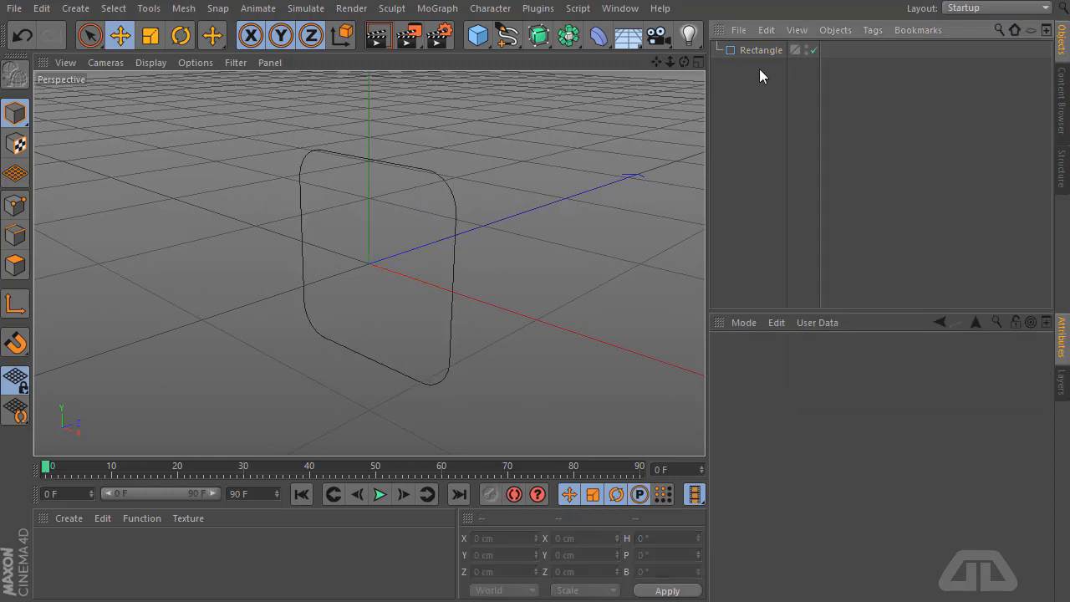
Duplicate the rectangle and set the copy's width and height to 20 cm
click(760, 51)
key(ctrl+c)
key(ctrl+v)
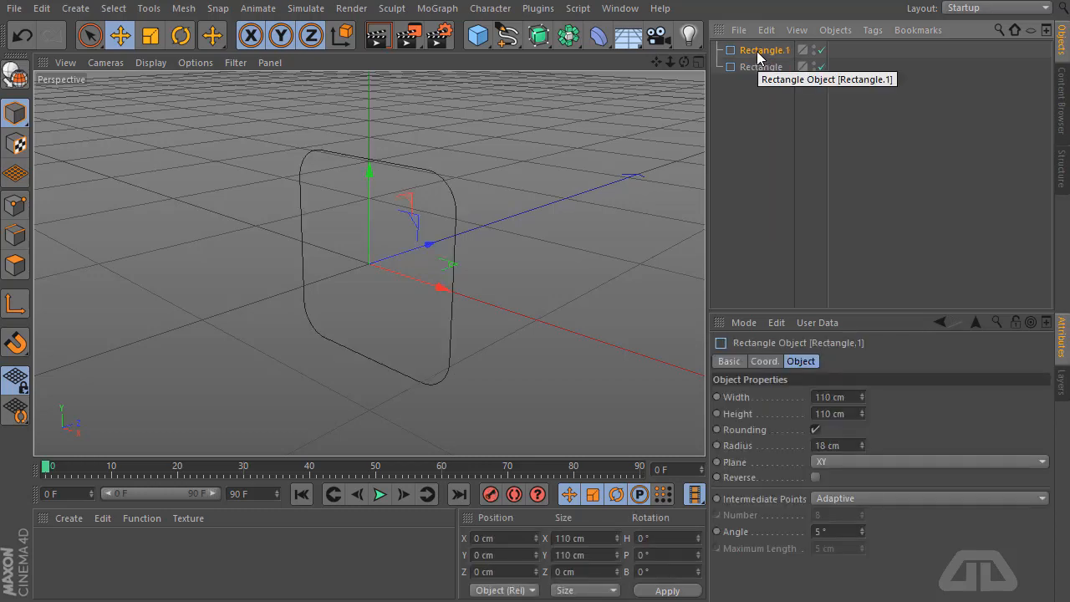
drag(851, 394, 783, 397)
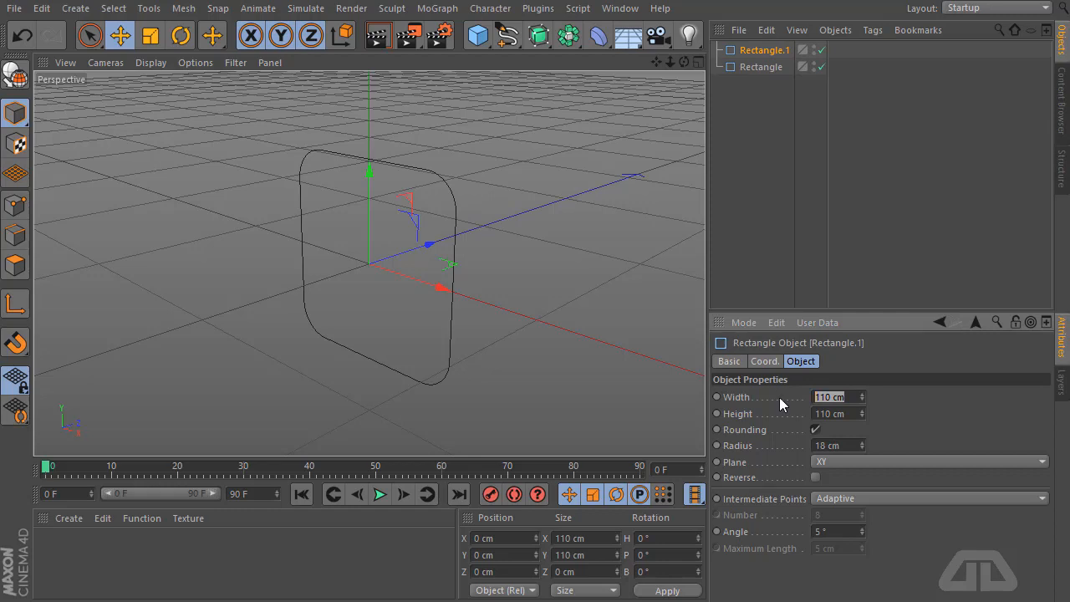
text(20)
key(Return)
drag(847, 413, 770, 414)
text(20)
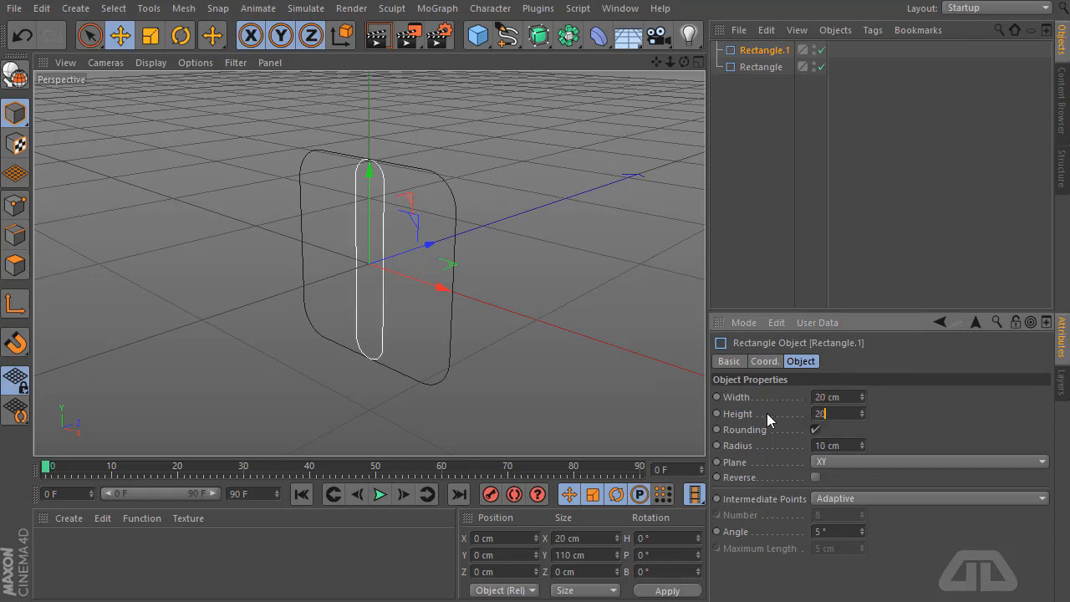
key(Return)
Set the small rectangle's corner rounding radius to 2 cm
click(816, 430)
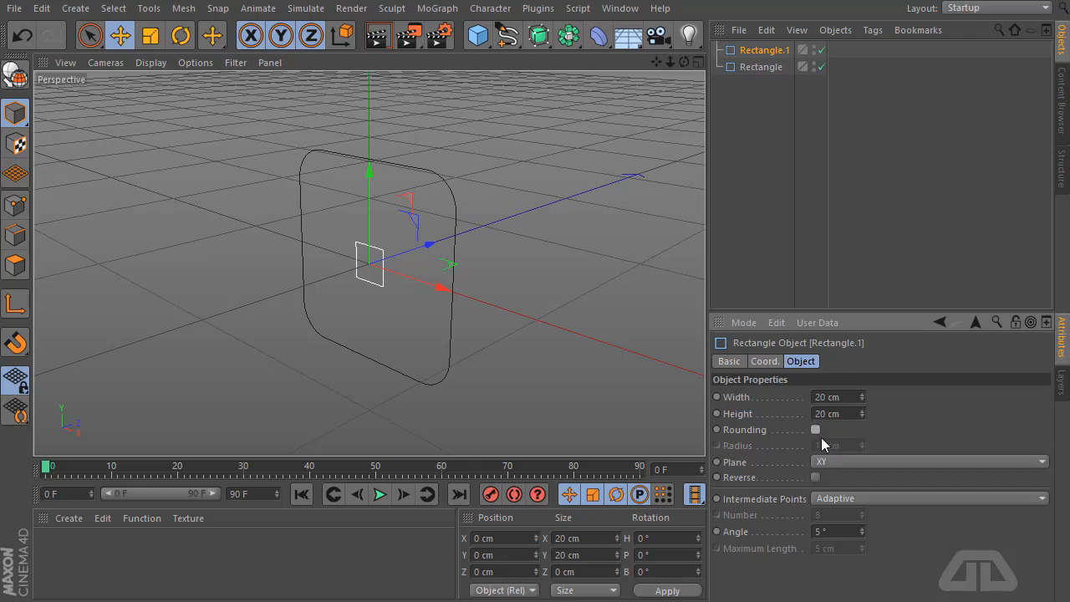
click(816, 429)
drag(847, 445, 812, 445)
text(2)
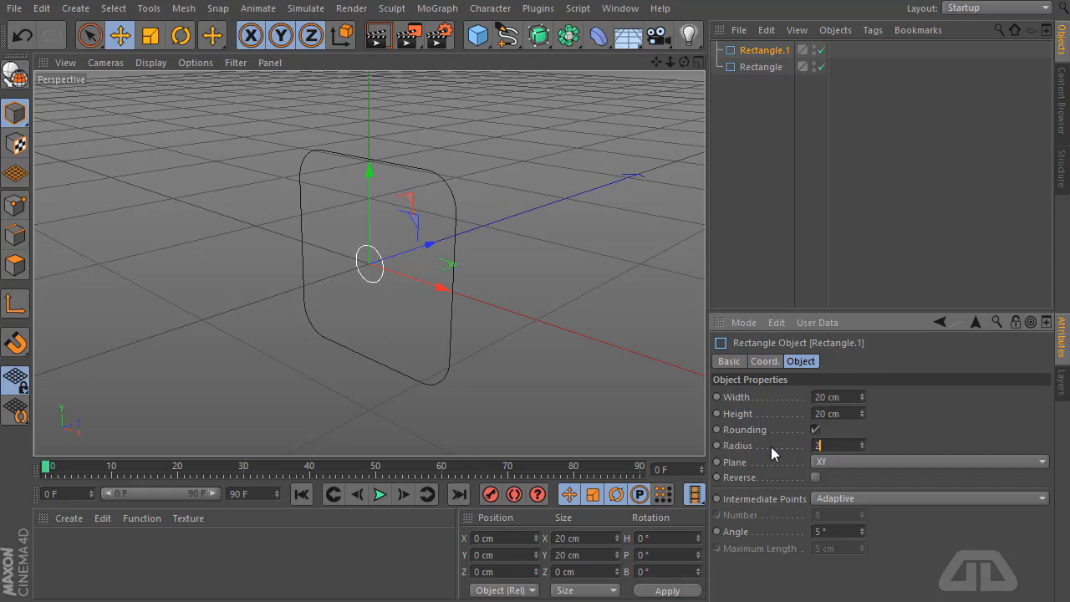
key(Return)
Add a Sweep object and make both rectangles its children, with the small rectangle as the profile
drag(683, 64, 749, 106)
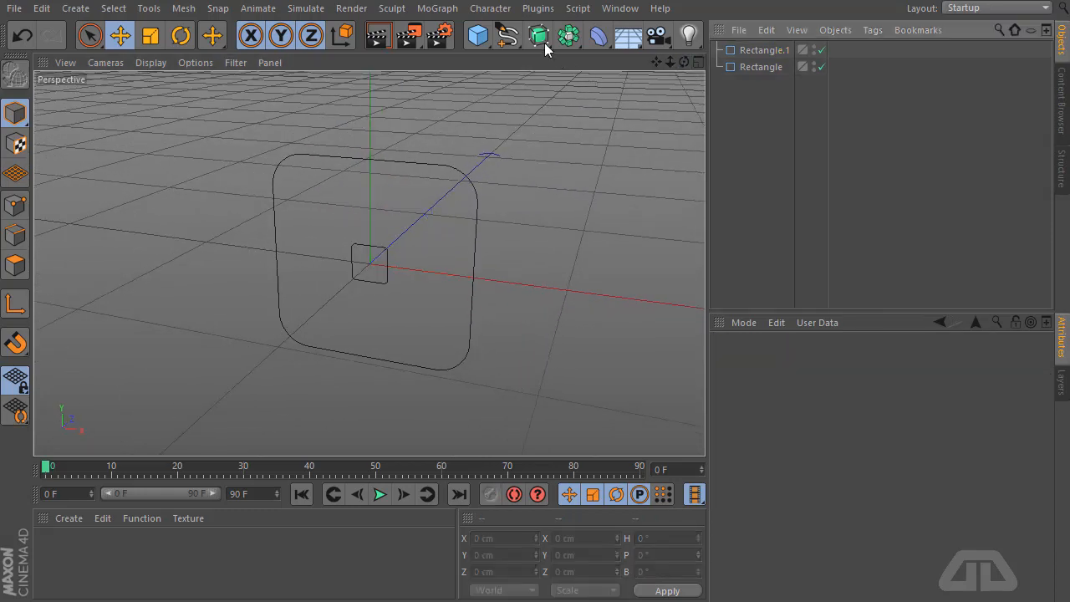
drag(539, 35, 585, 115)
drag(757, 117, 755, 52)
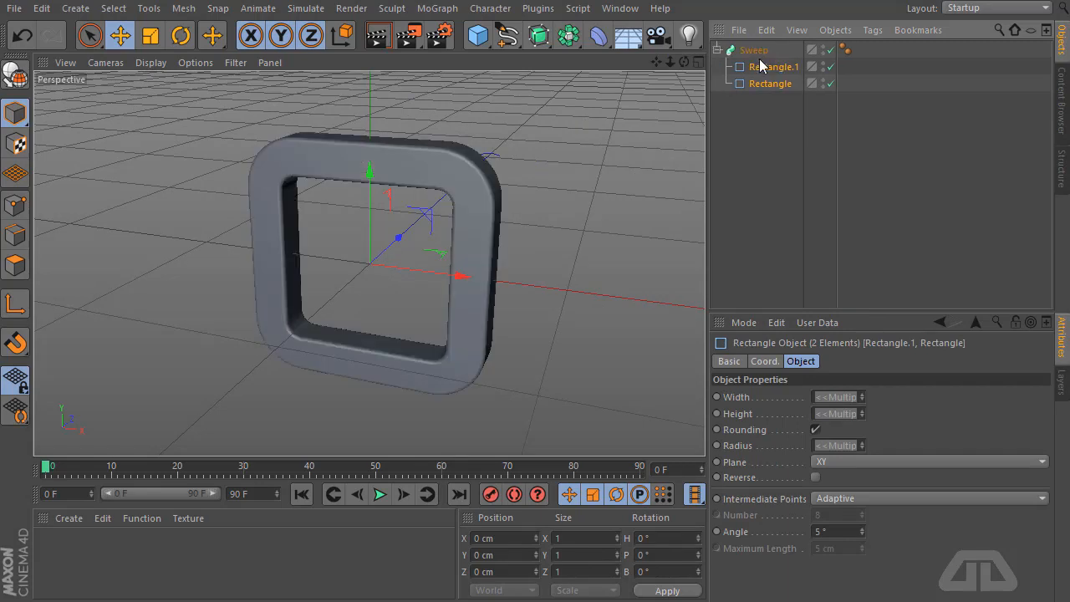
click(755, 52)
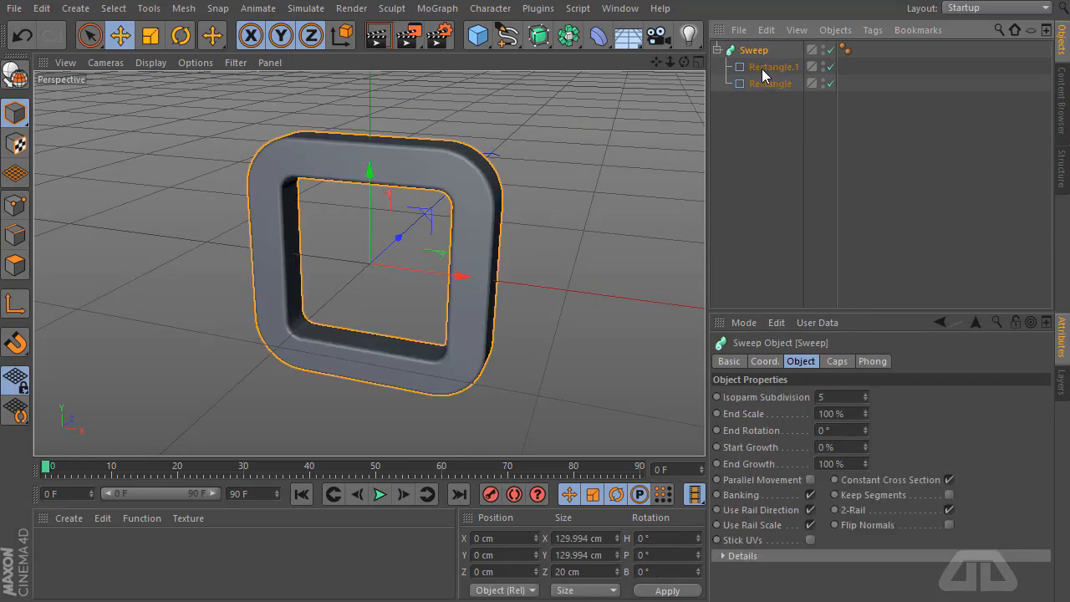
Set the rounding radius of the sweep's small profile rectangle to 1.5 cm
click(762, 71)
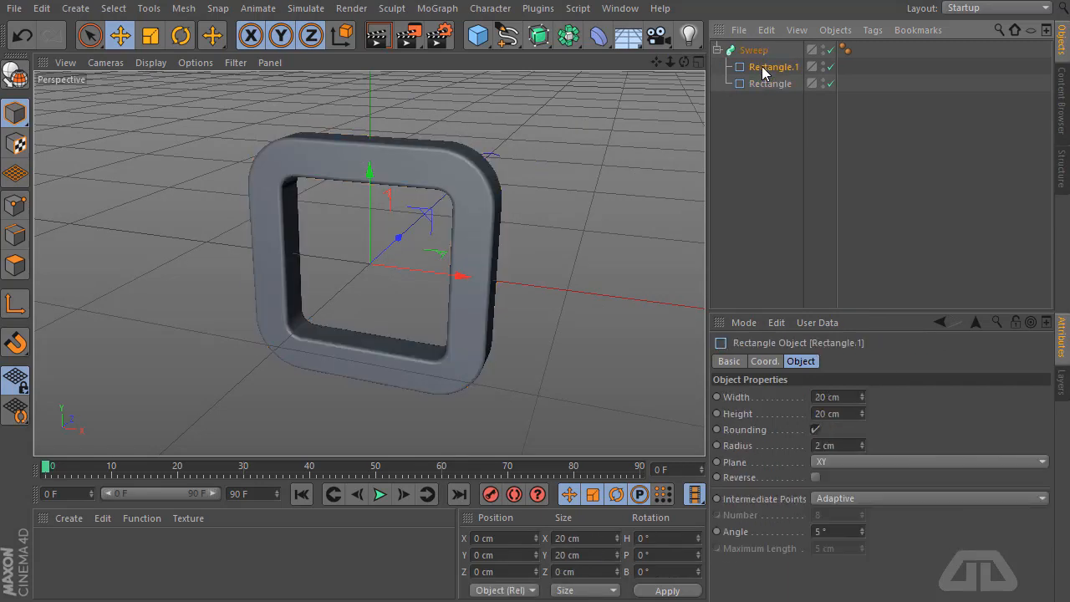
click(836, 447)
text(1.5)
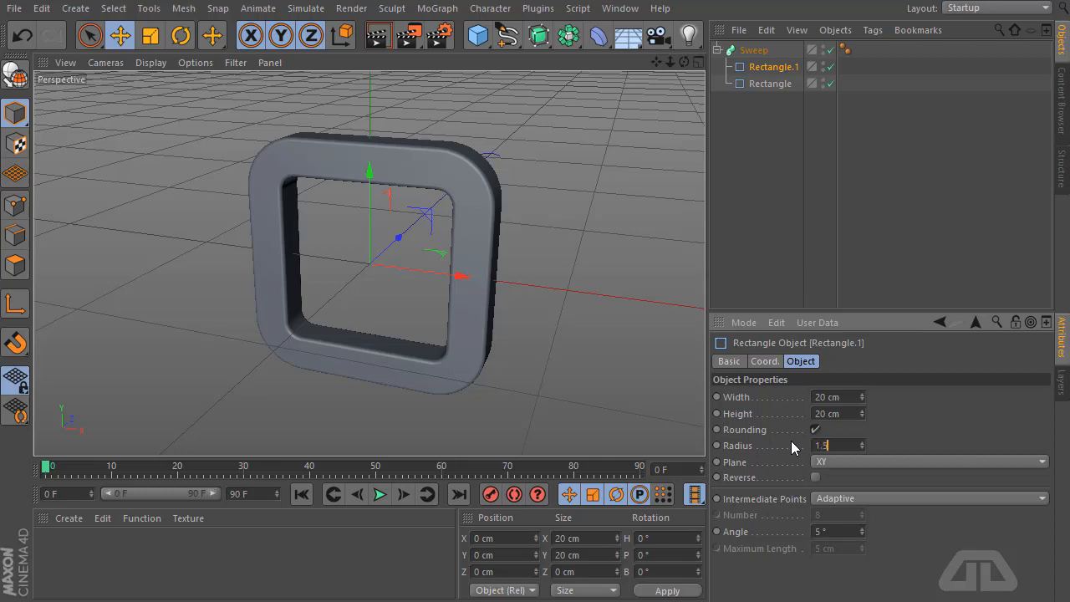
key(Return)
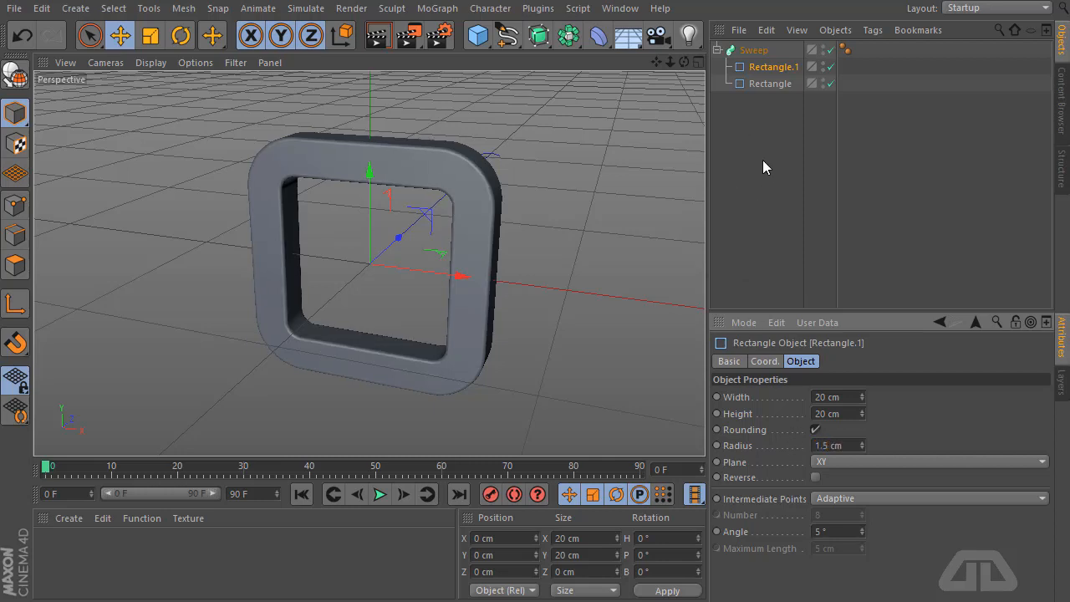
click(768, 84)
click(761, 132)
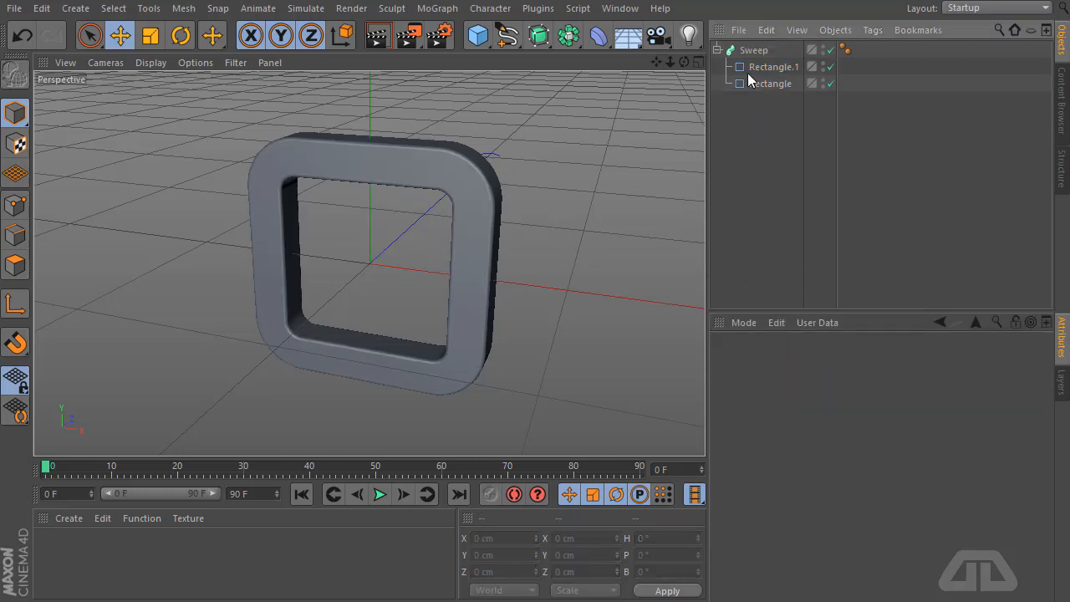
Add a Subdivision Surface and place the collapsed Sweep inside it
click(716, 51)
click(539, 36)
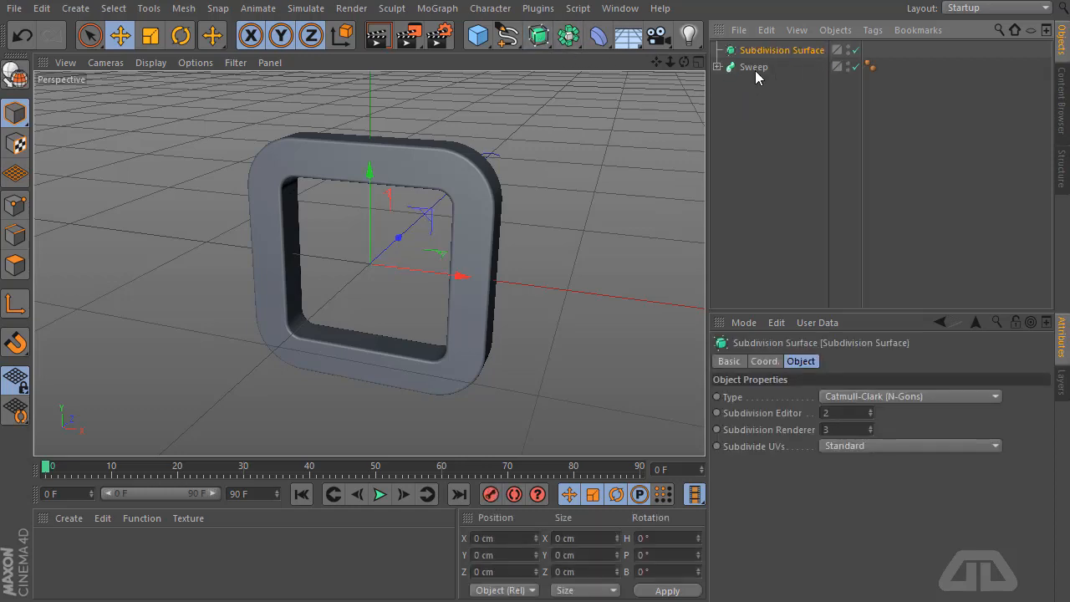
drag(769, 70, 769, 52)
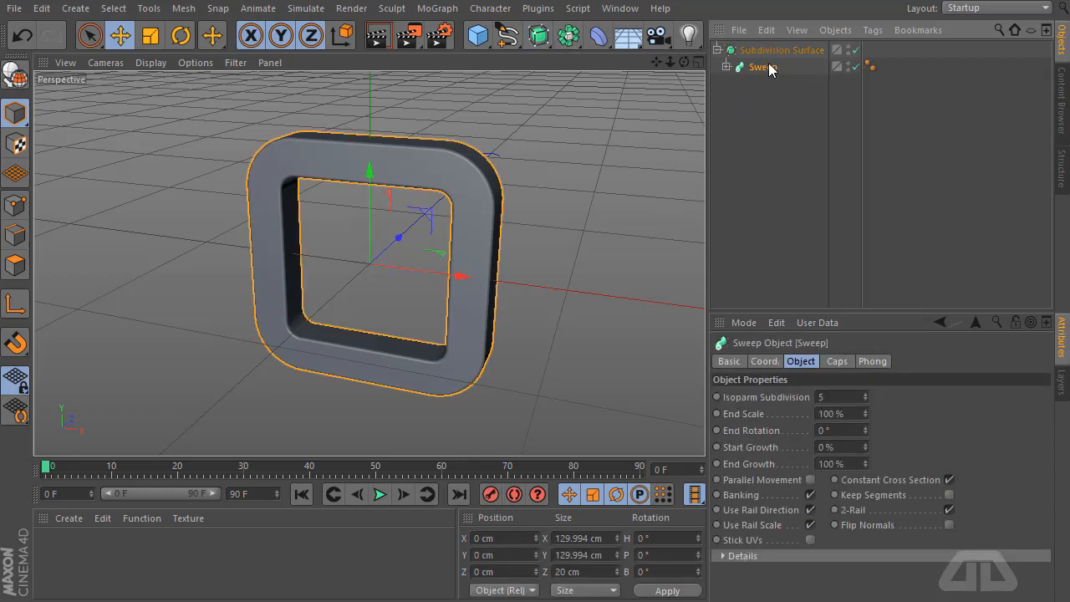
Twist the square frame by setting the Sweep's End Rotation to 350°
click(844, 432)
text(3)
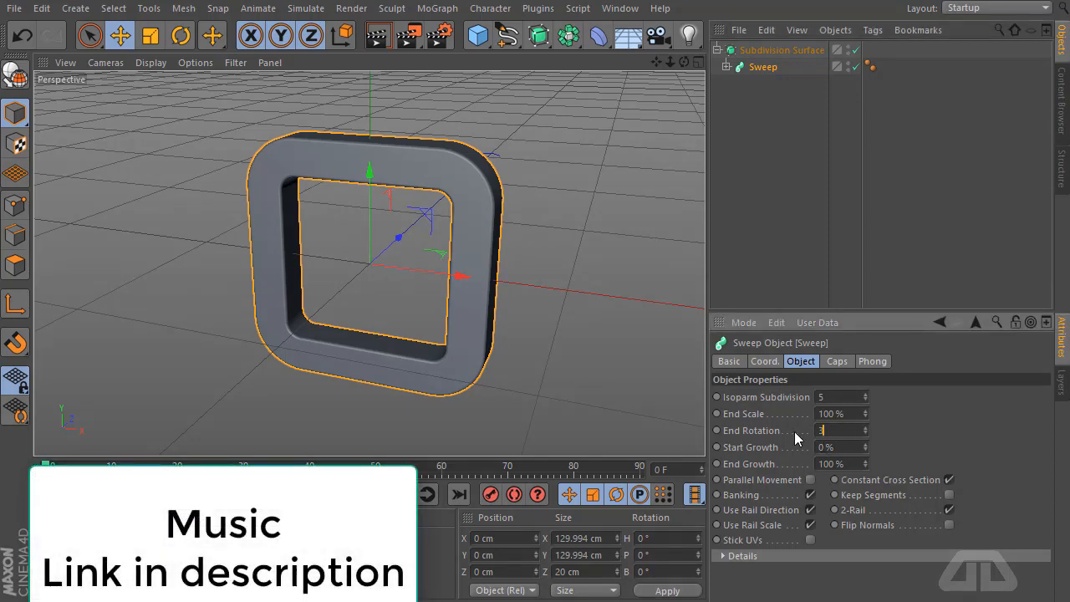
text(50)
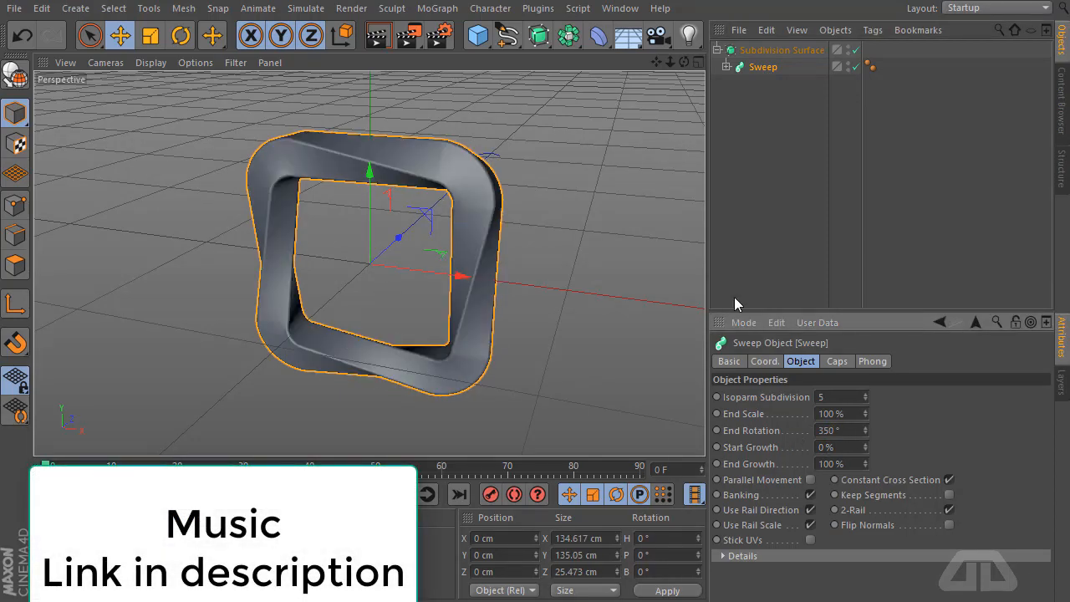
drag(684, 61, 790, 25)
drag(709, 163, 837, 168)
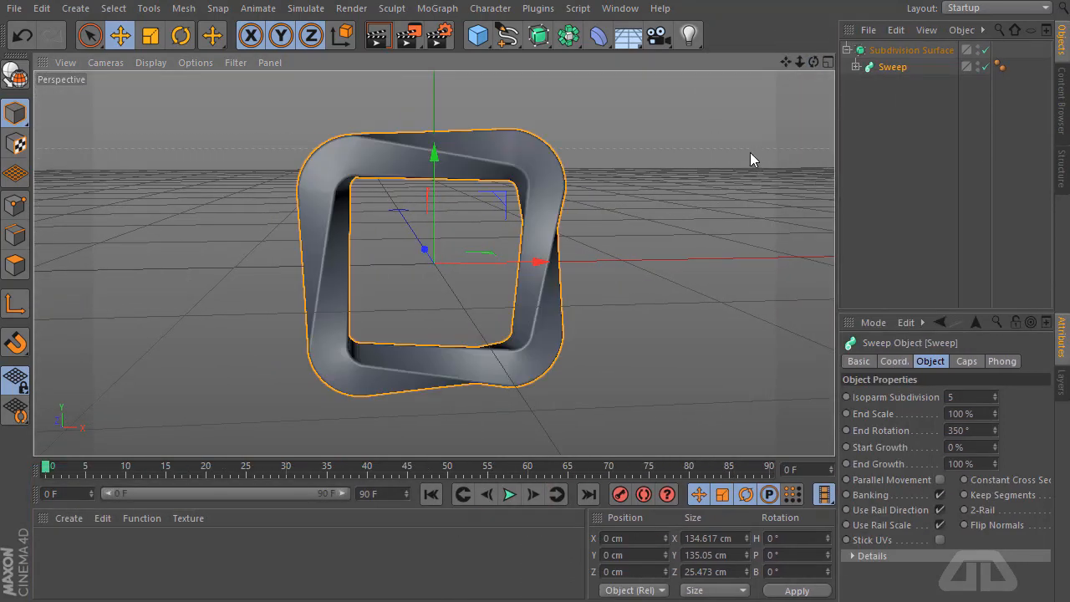
drag(810, 62, 810, 63)
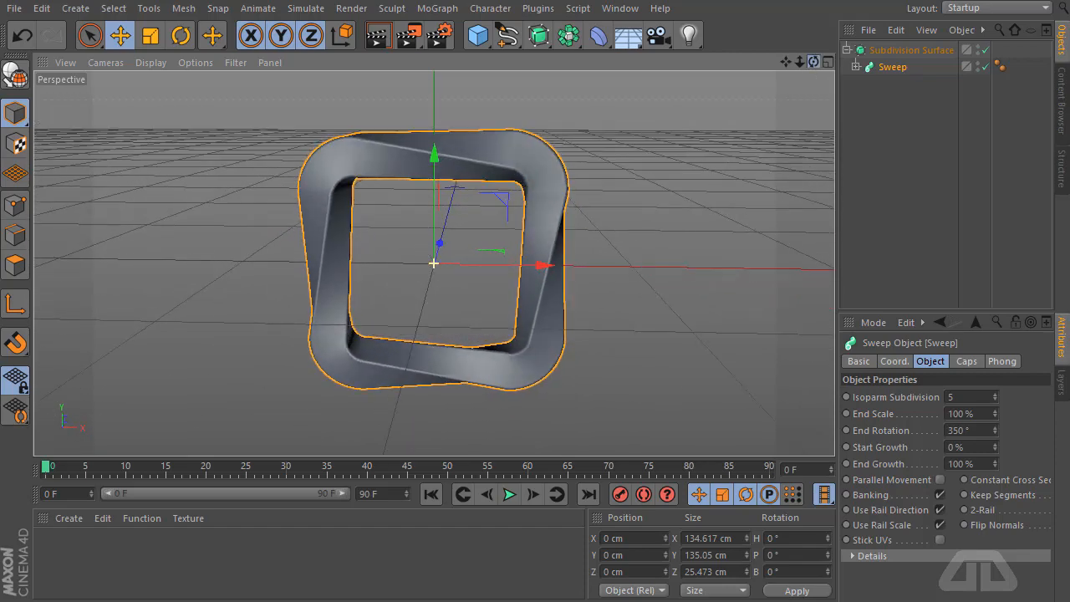
Lay the Subdivision Surface object flat by setting its pitch rotation (R.P) to -90°
click(910, 103)
click(847, 50)
click(889, 54)
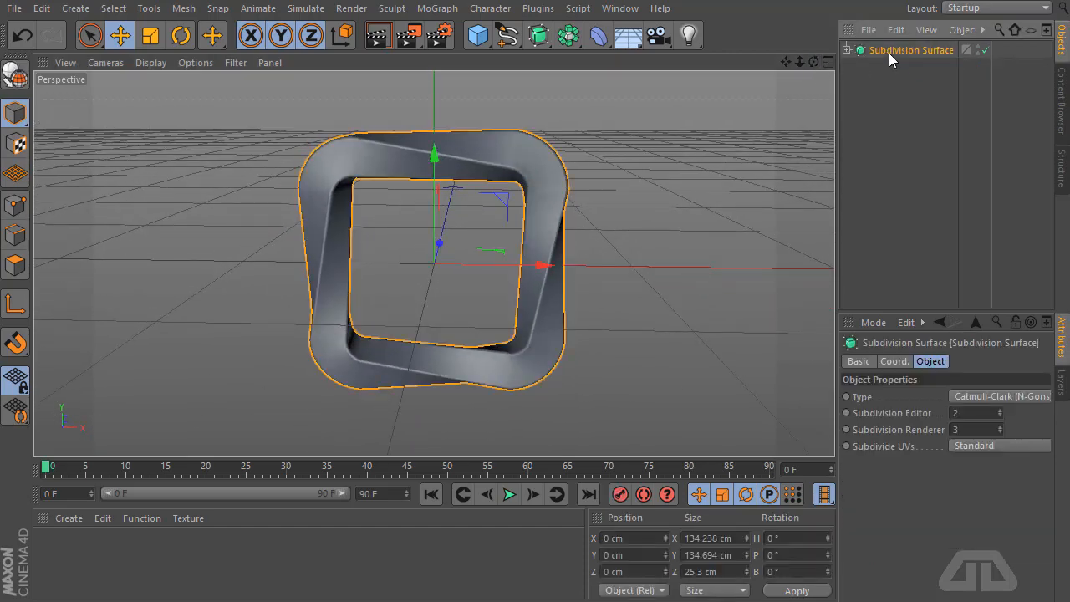
click(895, 362)
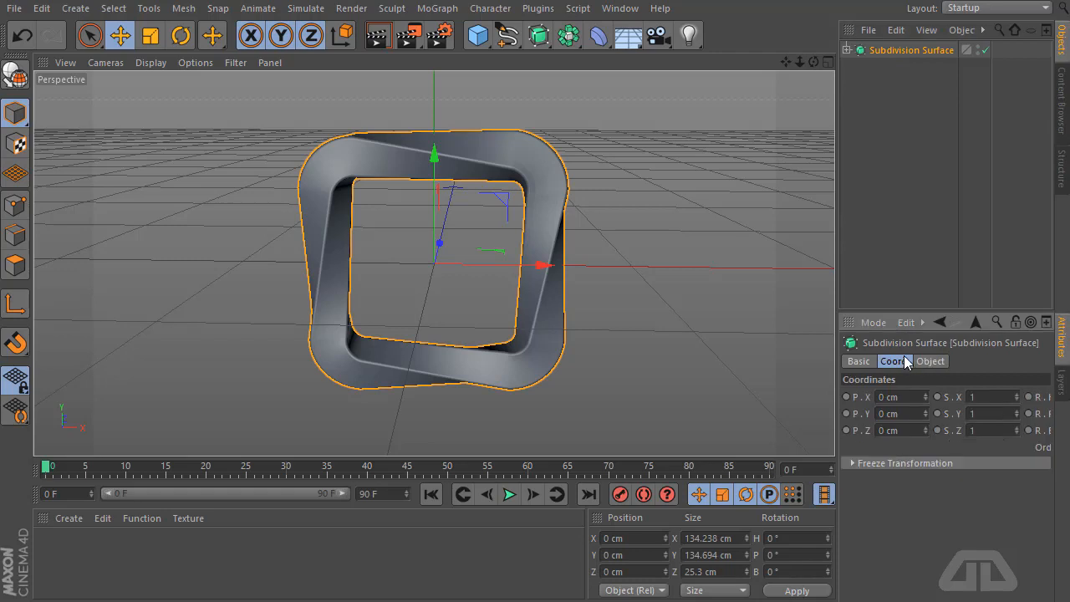
drag(836, 284, 737, 285)
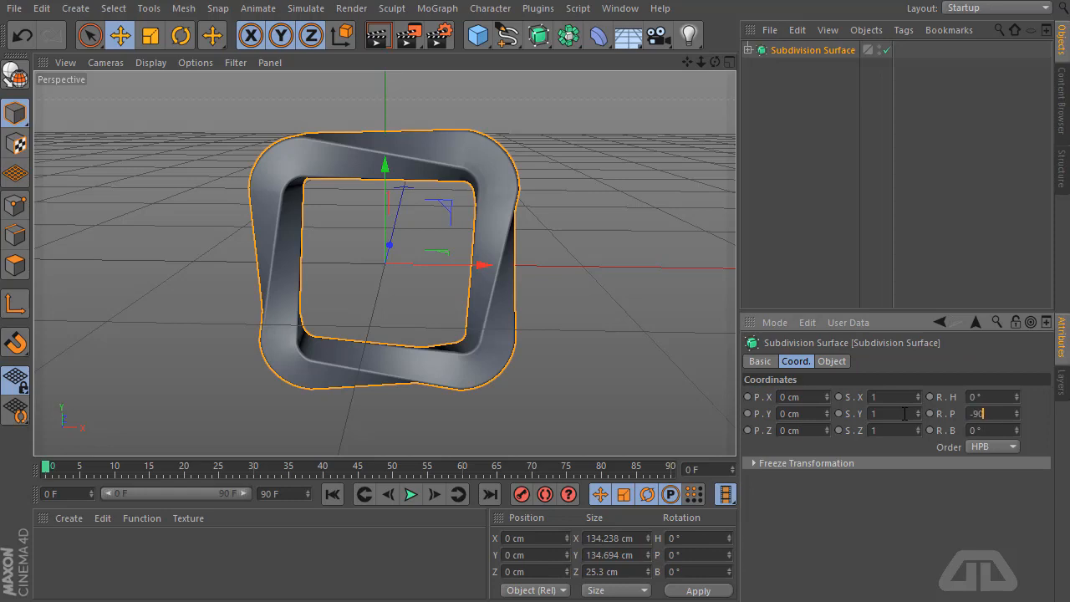
key(Return)
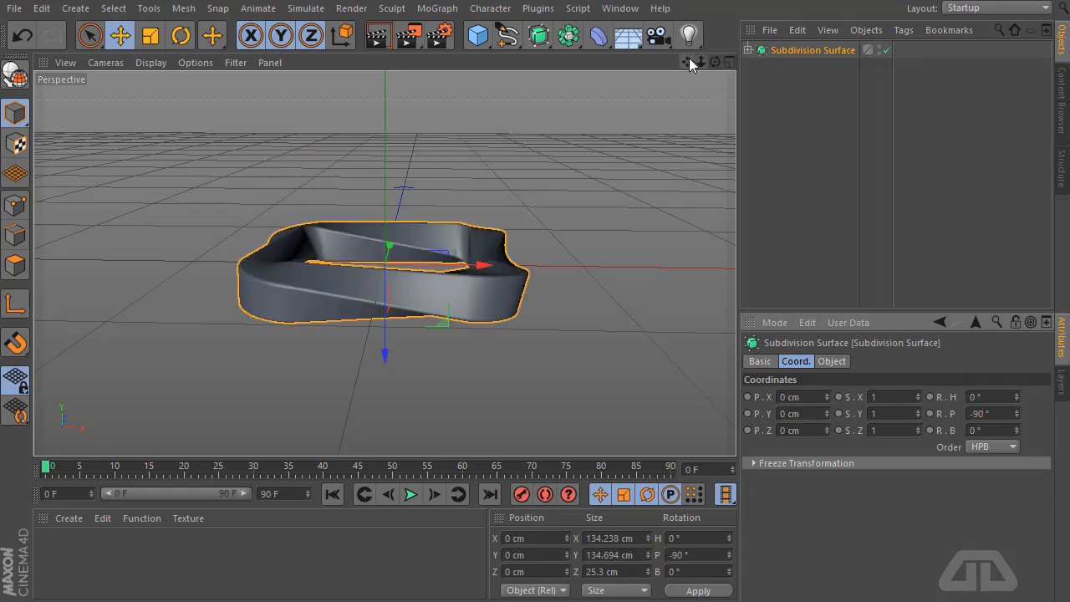
Add a camera to the scene and look through it
drag(688, 63, 693, 35)
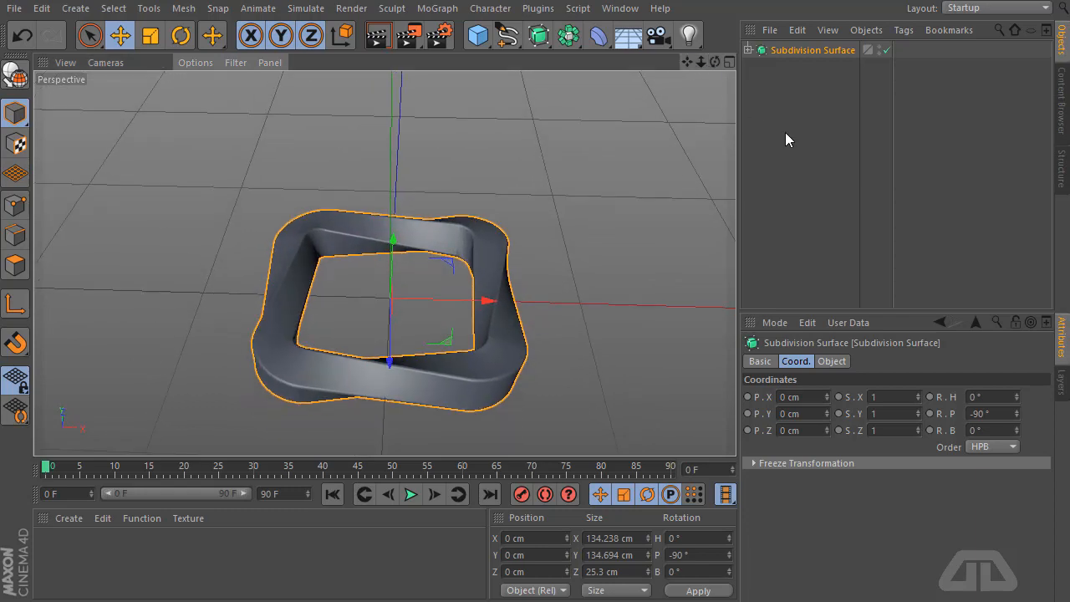
click(561, 76)
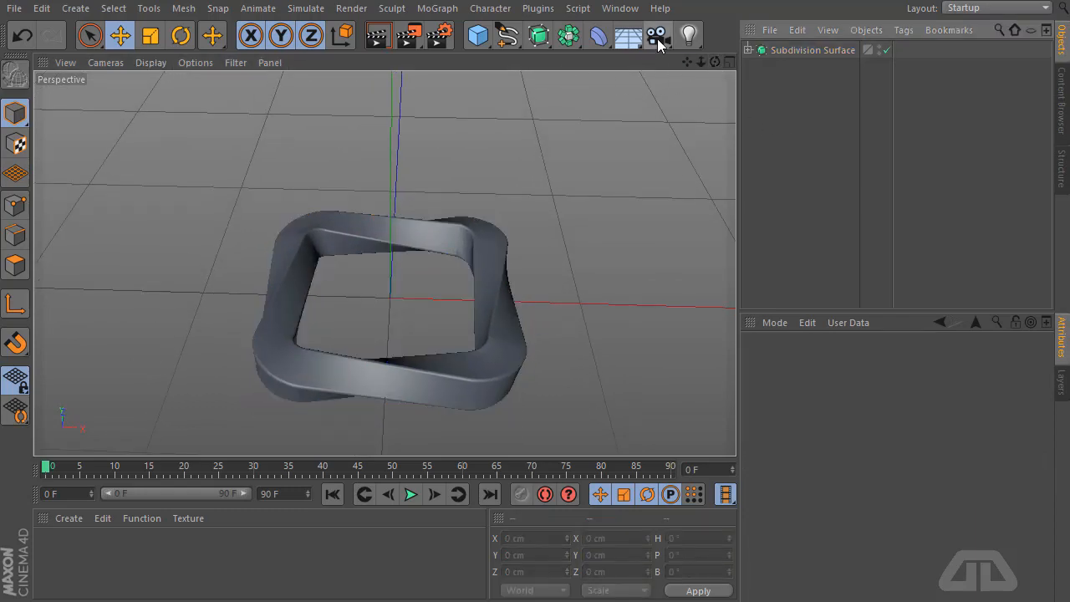
drag(658, 40, 713, 64)
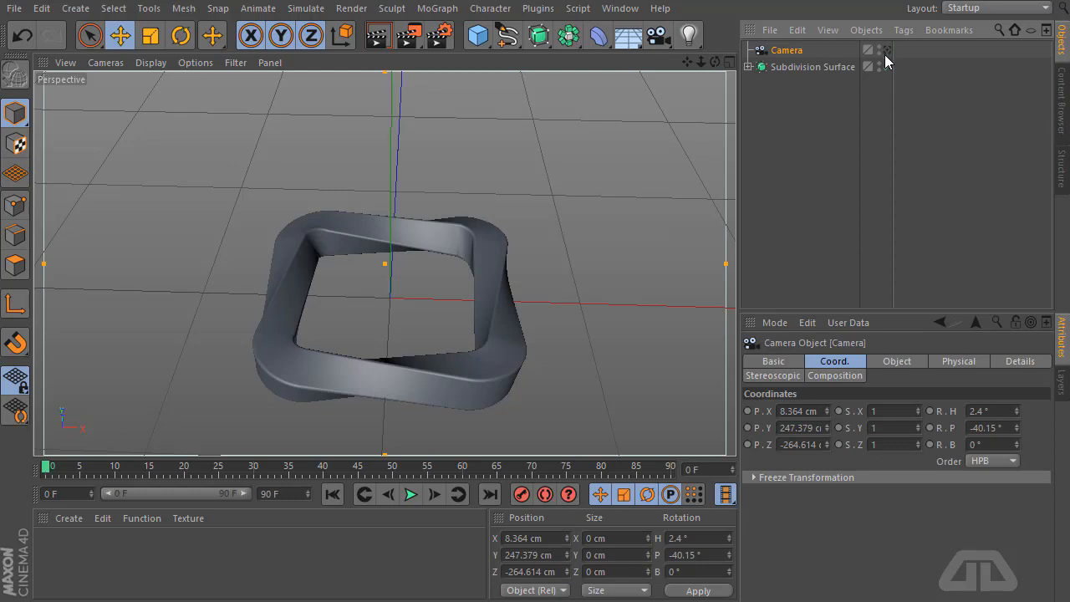
Set the camera's heading rotation (R.H) to 45° and its pitch rotation (R.P) to -90°
double_click(1001, 409)
text(45)
key(Return)
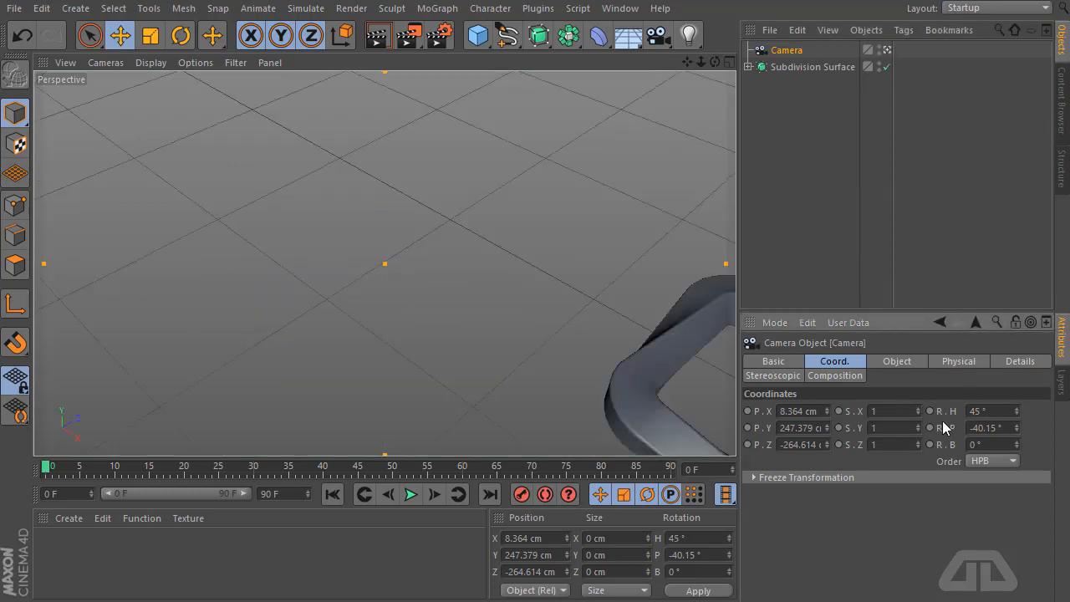
double_click(1001, 427)
text(-90)
key(Return)
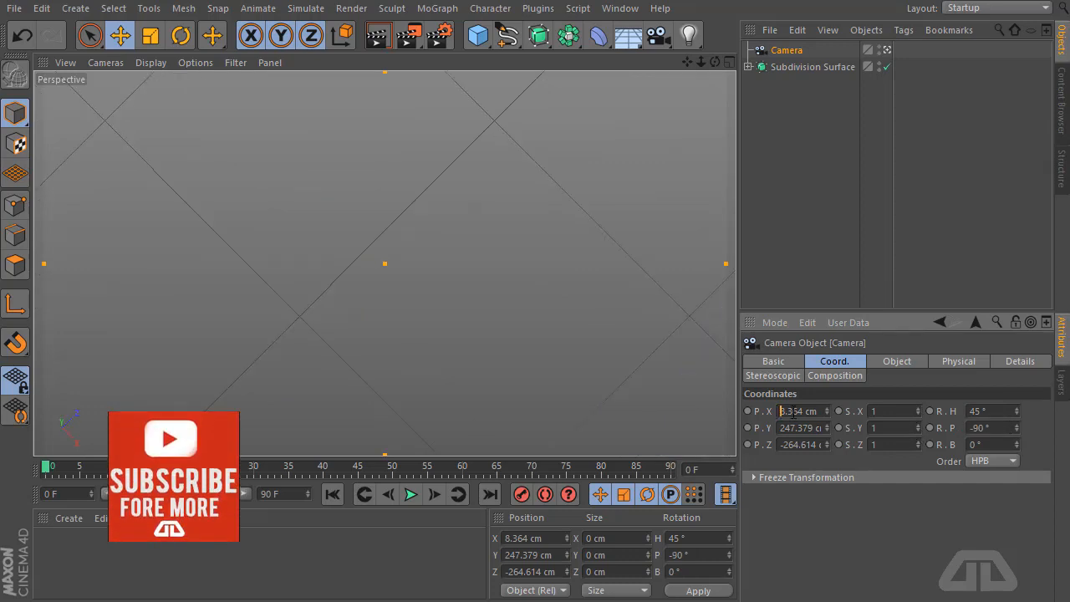
Set the camera's X and Z positions to 0 cm and pull it back to a height of about 387 cm
double_click(791, 411)
text(0)
key(Return)
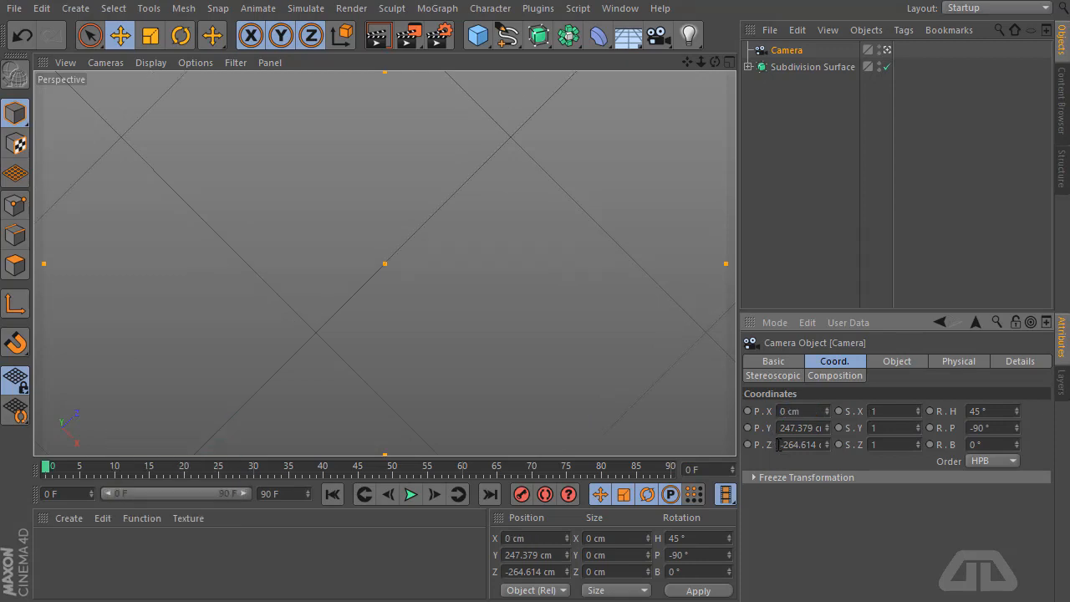
double_click(791, 445)
text(0)
key(Return)
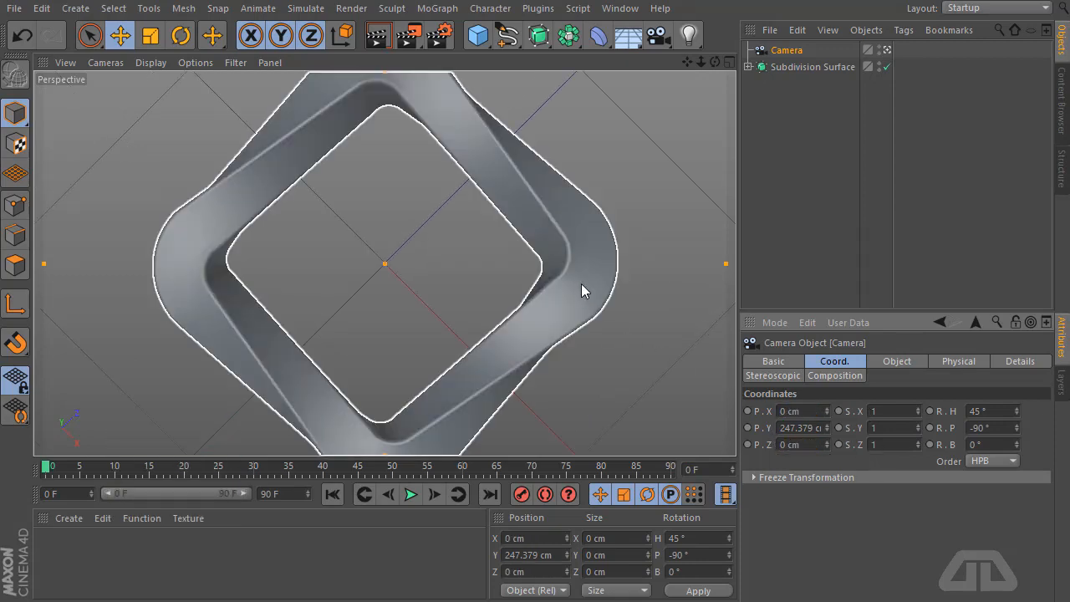
drag(700, 62, 612, 61)
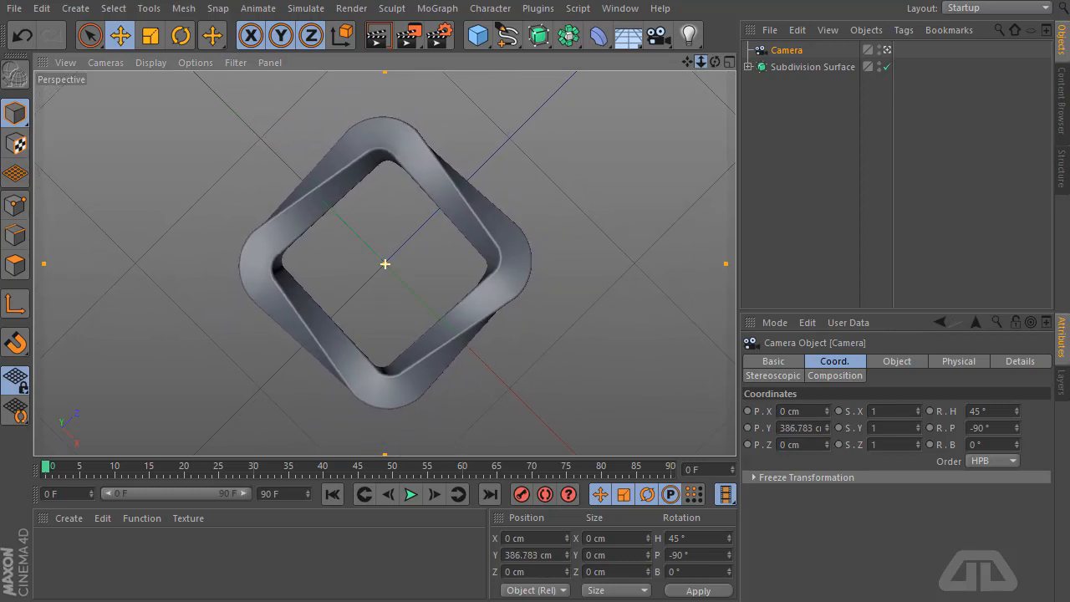
Lock the camera with a Protection tag and return the viewport to the default view
right_click(796, 51)
mouse_move(839, 61)
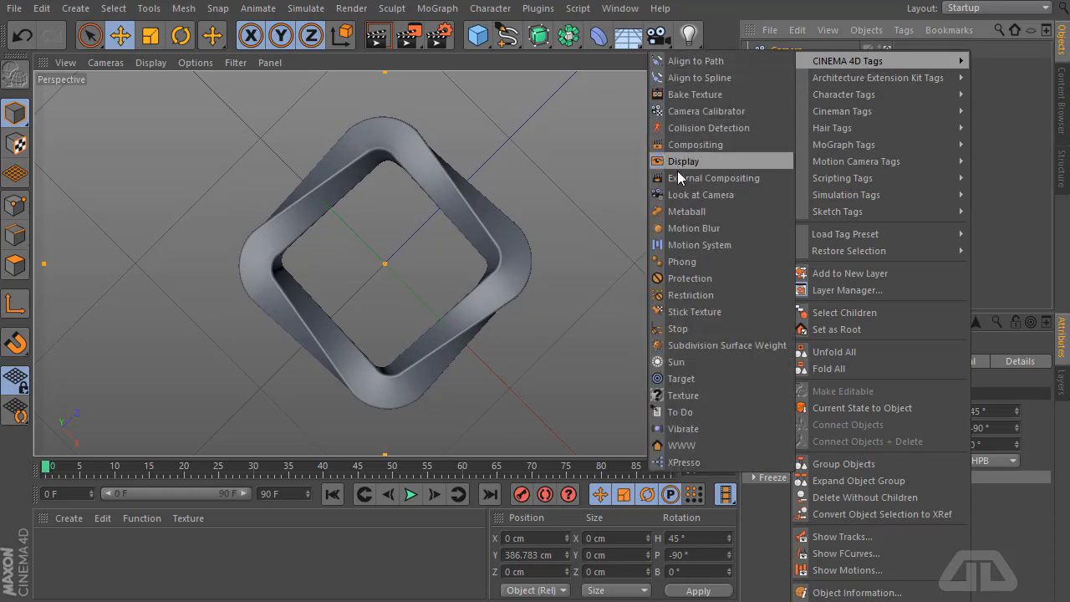
click(690, 277)
click(801, 130)
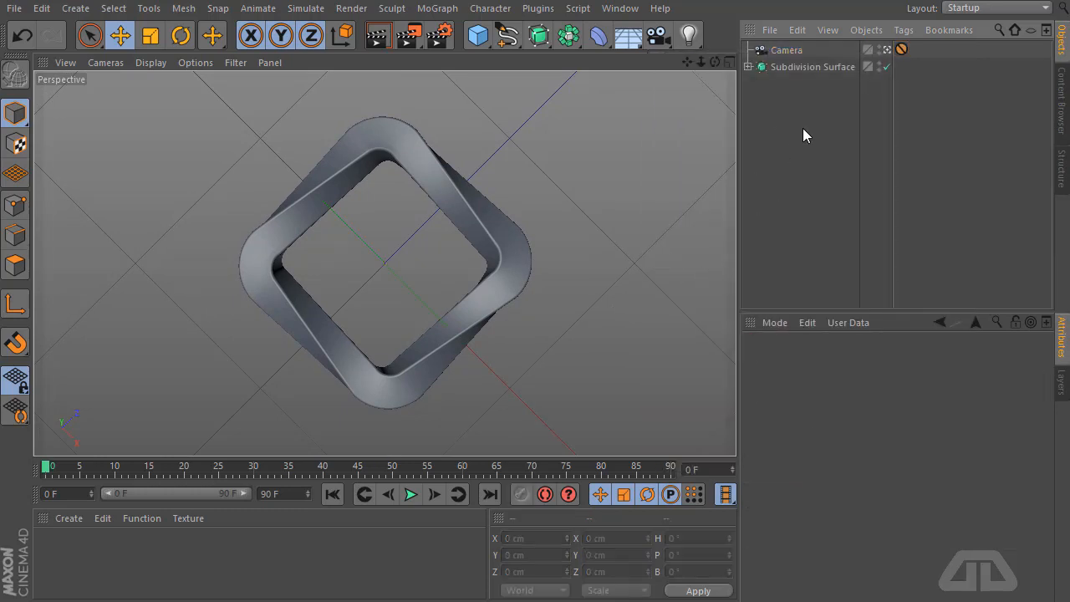
click(886, 49)
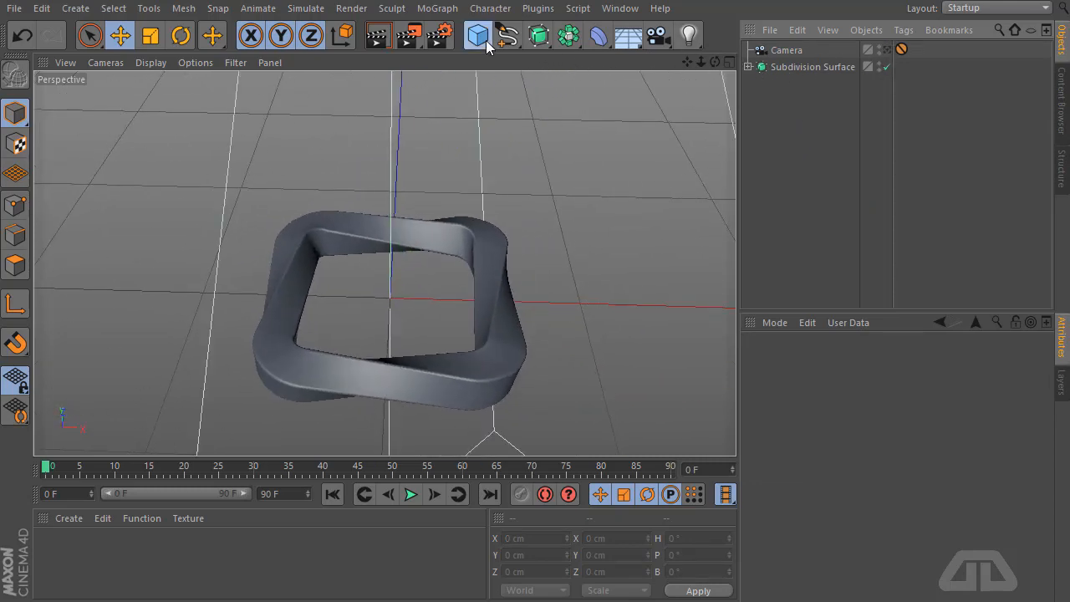
Add a cylinder at the frame's centre, shortening it to about 46 cm high and widening its radius to about 51 cm
drag(477, 37, 814, 64)
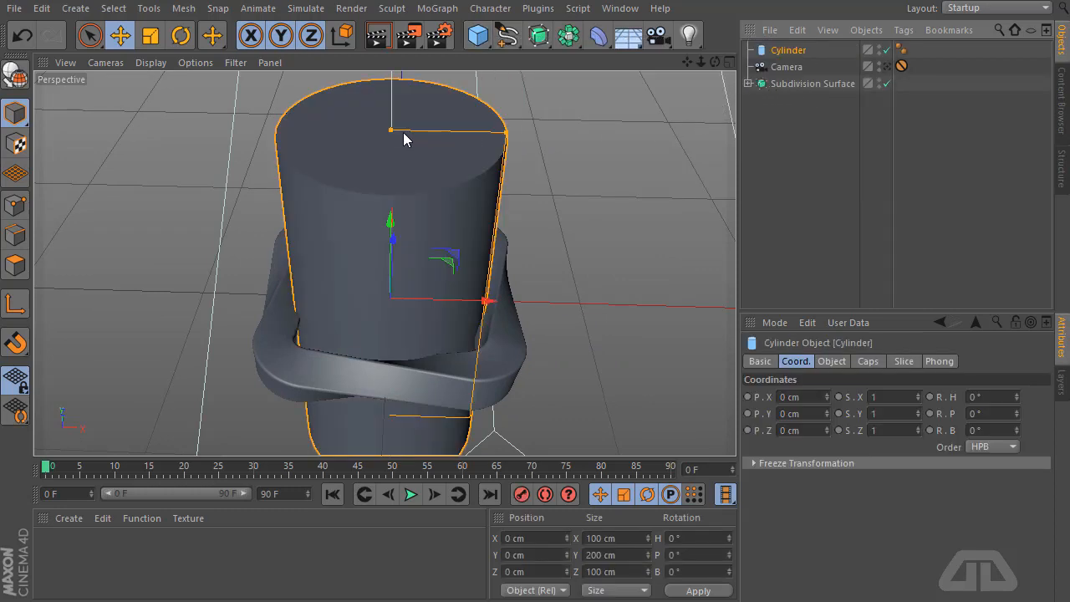
drag(392, 133, 418, 267)
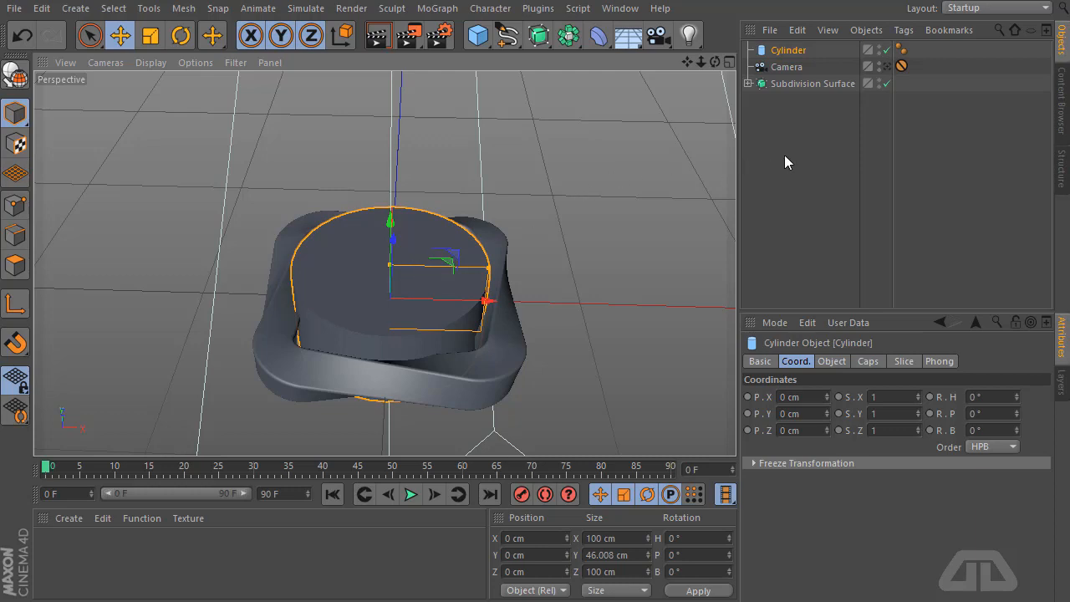
mouse_move(488, 268)
mouse_down()
mouse_move(466, 268)
mouse_move(491, 268)
mouse_up()
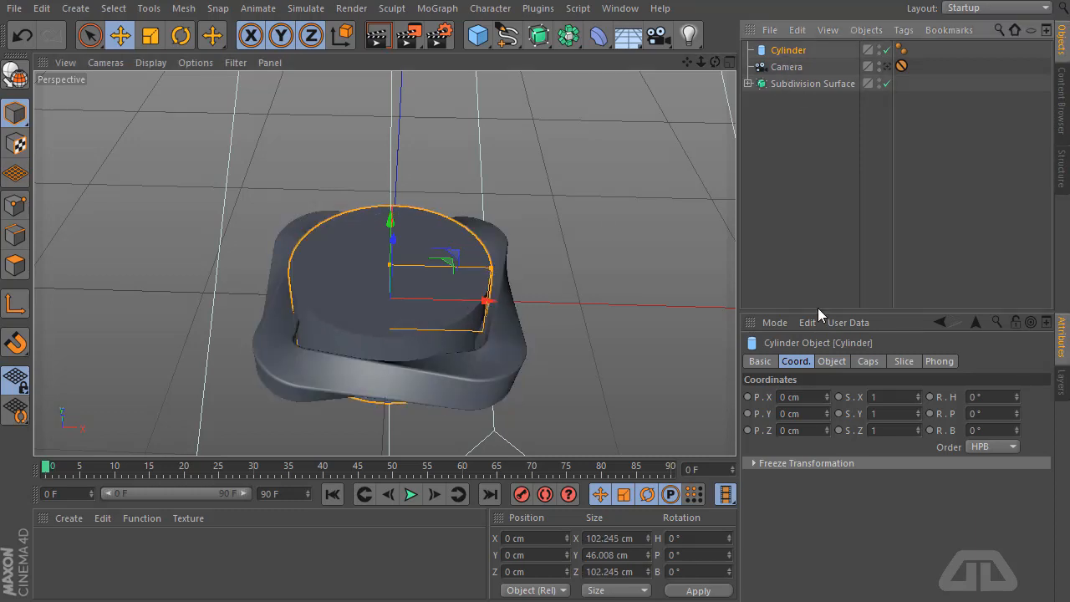
Try a radius of 44 cm for the cylinder
click(832, 361)
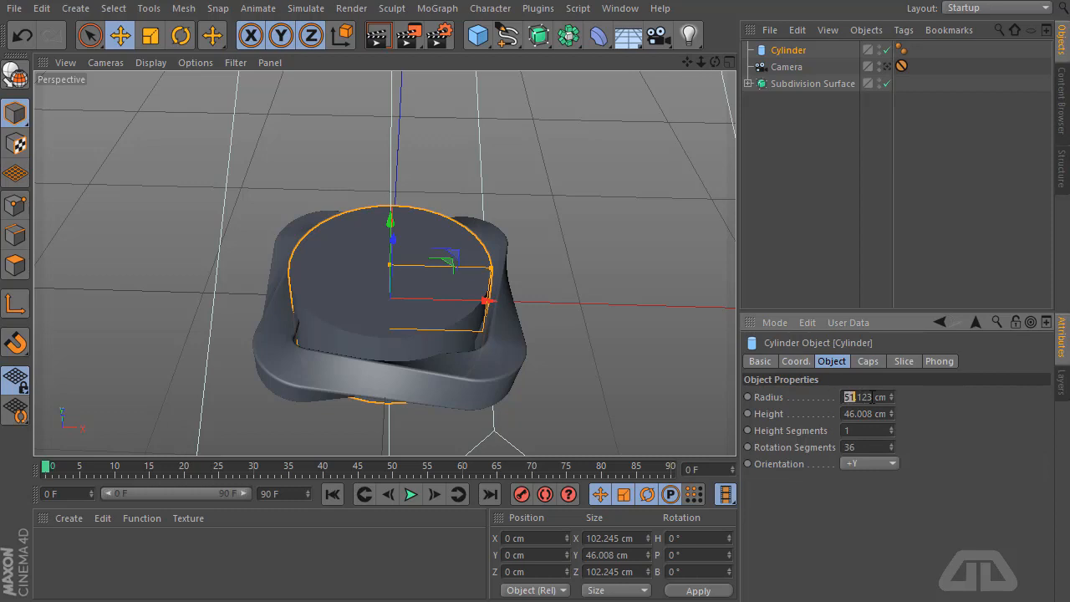
drag(872, 398, 967, 390)
text(44)
key(Return)
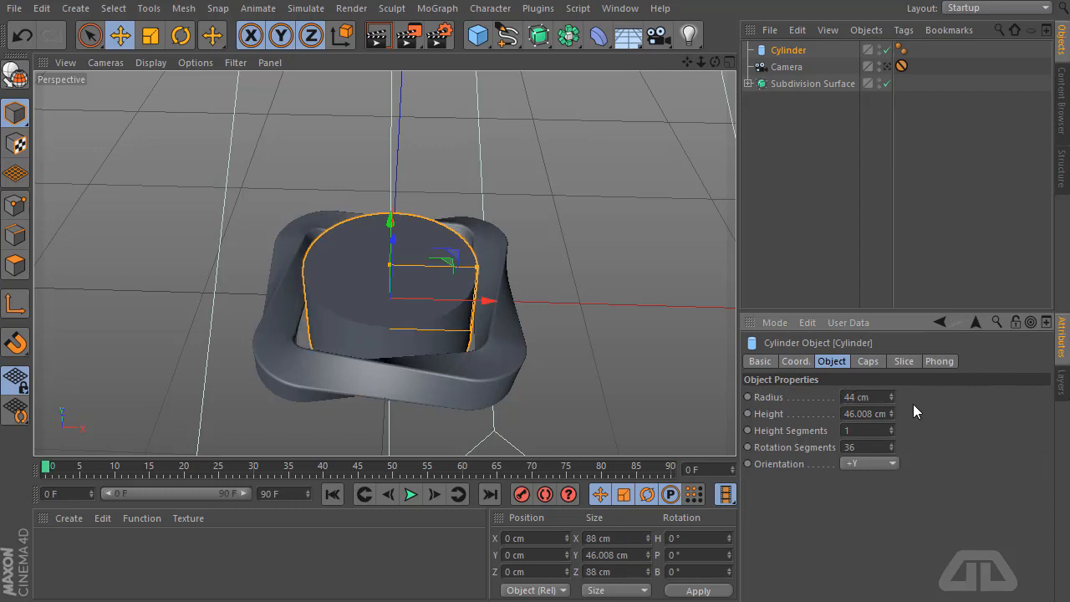
Set the cylinder's radius to 50 cm and its height to 30 cm
drag(872, 398, 796, 395)
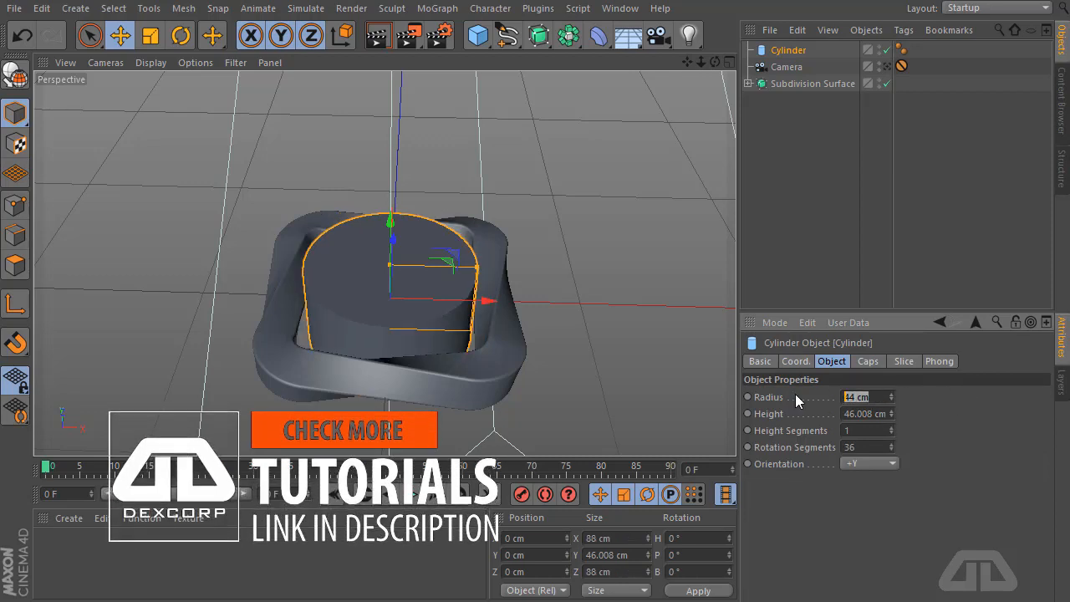
text(50)
key(Return)
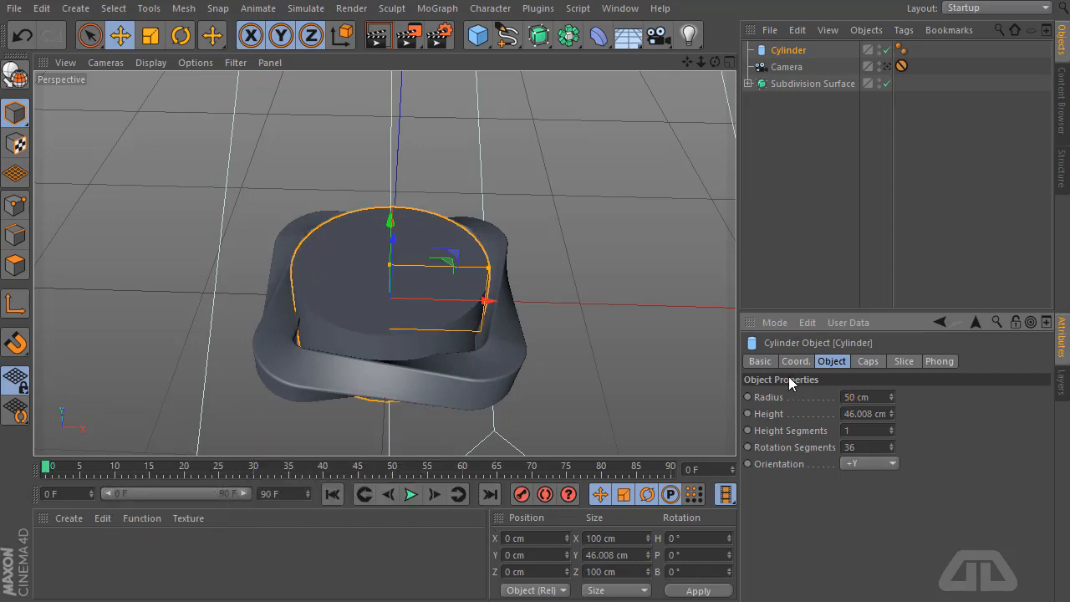
click(778, 155)
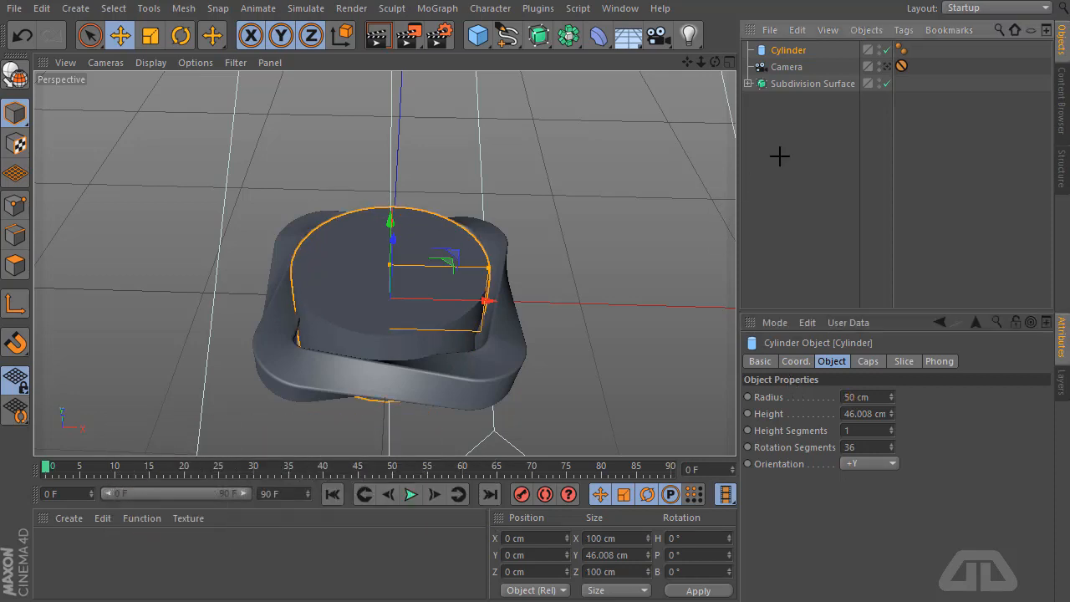
click(785, 47)
click(842, 413)
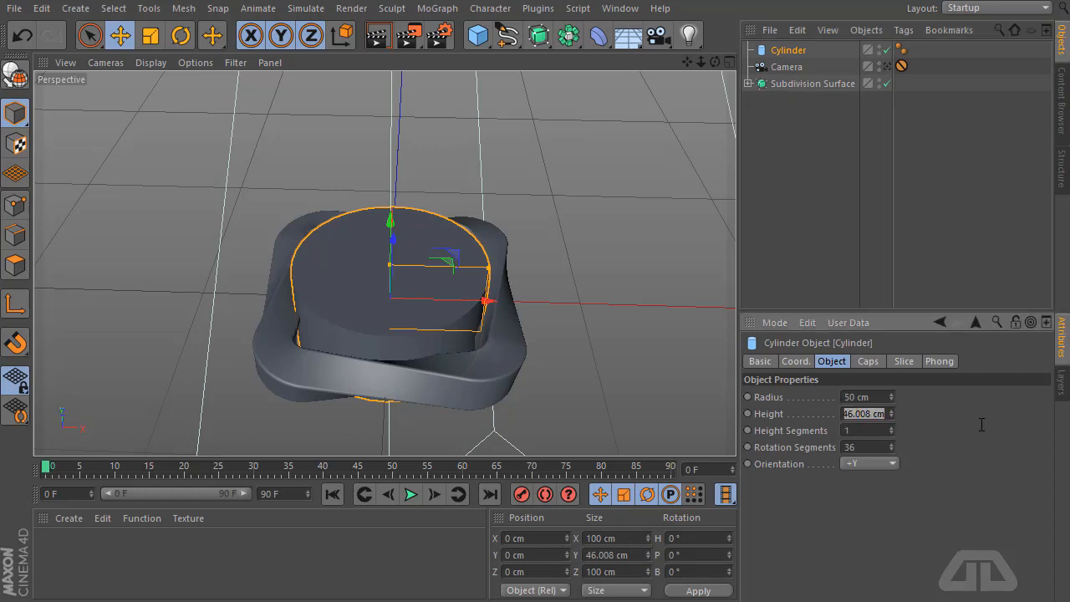
text(30)
key(Return)
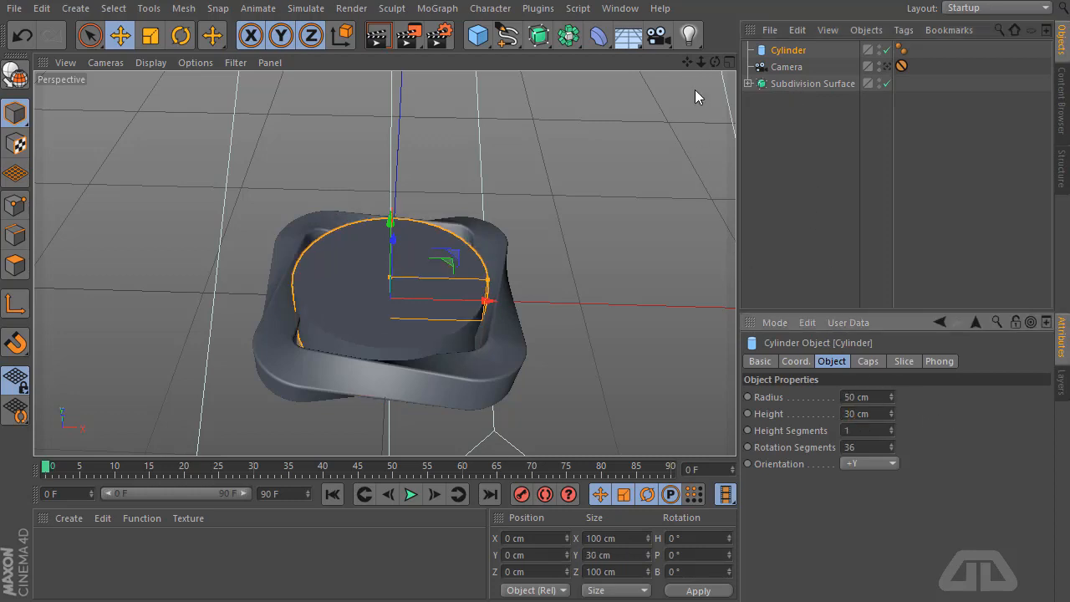
Convert the cylinder to an editable polygon object and switch to polygon mode
drag(715, 62, 690, 78)
click(791, 50)
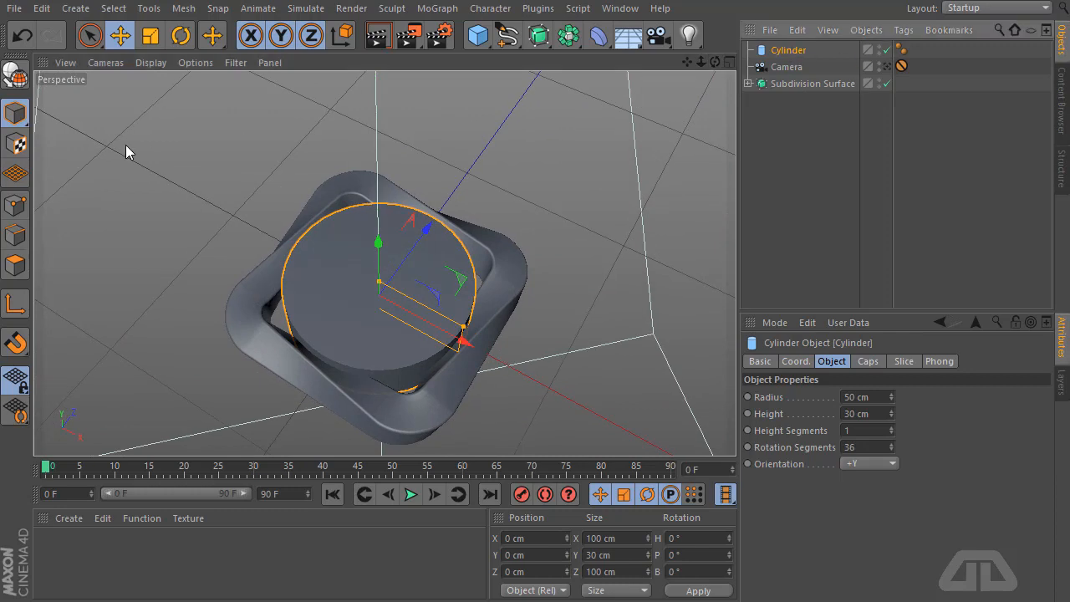
click(13, 75)
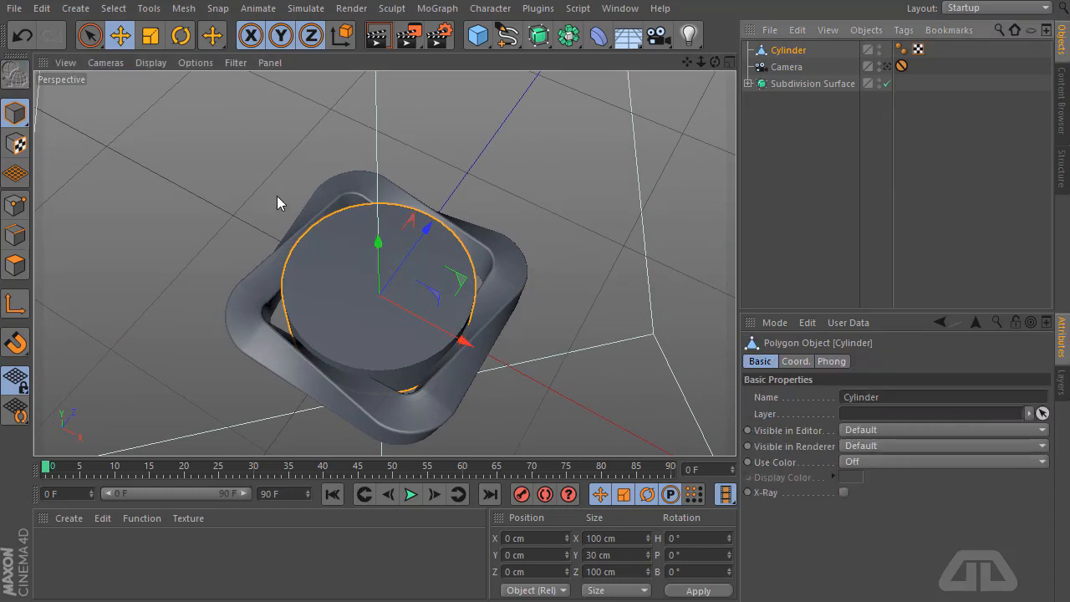
click(15, 265)
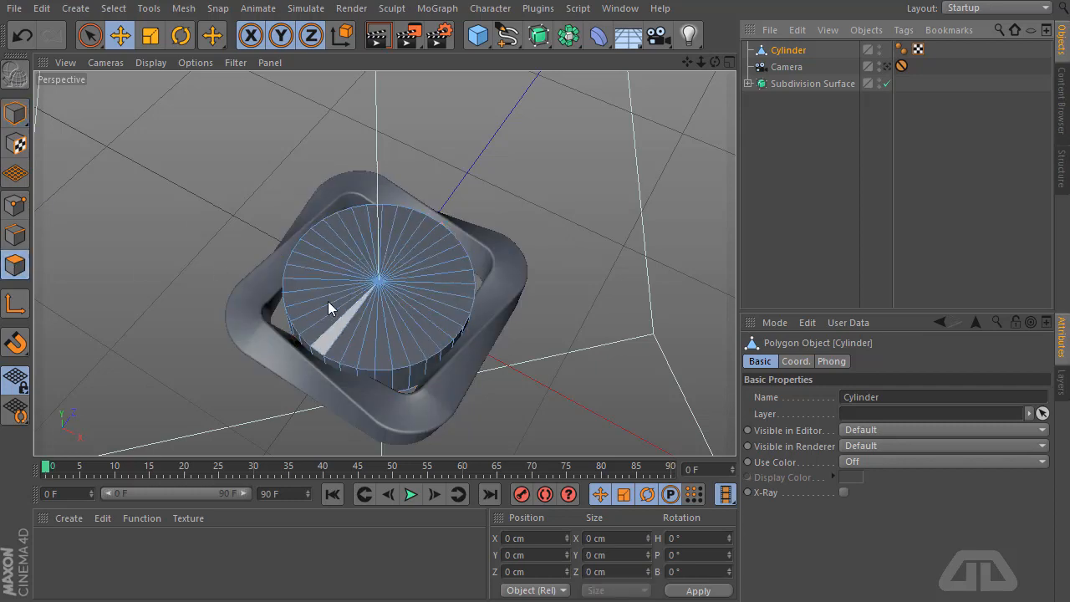
Select the cylinder's top cap polygons and inset them repeatedly with Extrude Inner, from 0.7 cm first, down to a circle about 83 cm across
click(90, 35)
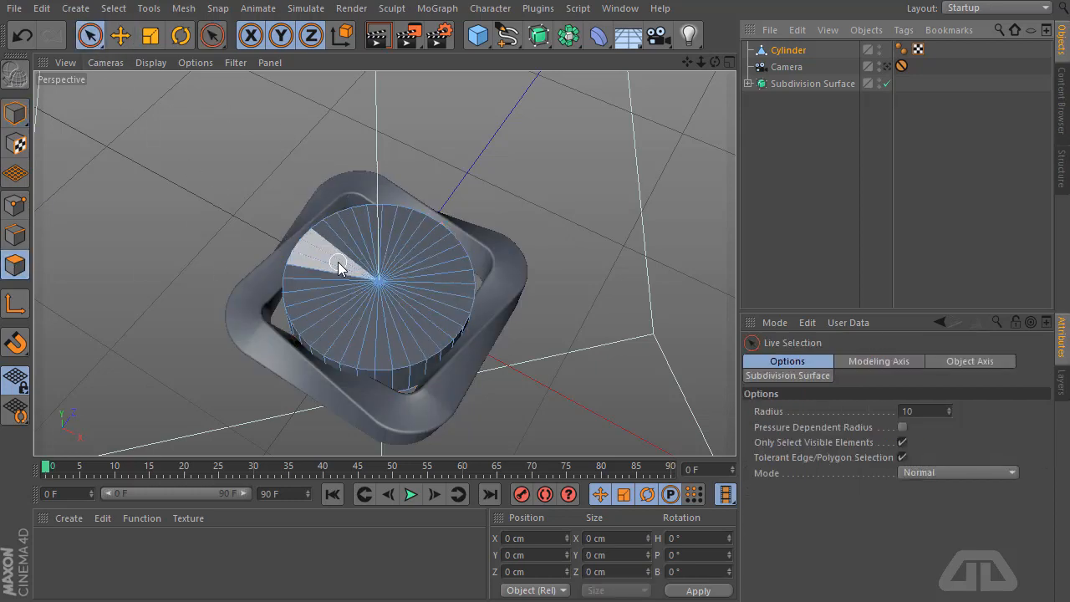
mouse_move(341, 268)
mouse_down()
mouse_move(380, 238)
mouse_move(435, 305)
mouse_move(346, 311)
mouse_move(335, 273)
mouse_up()
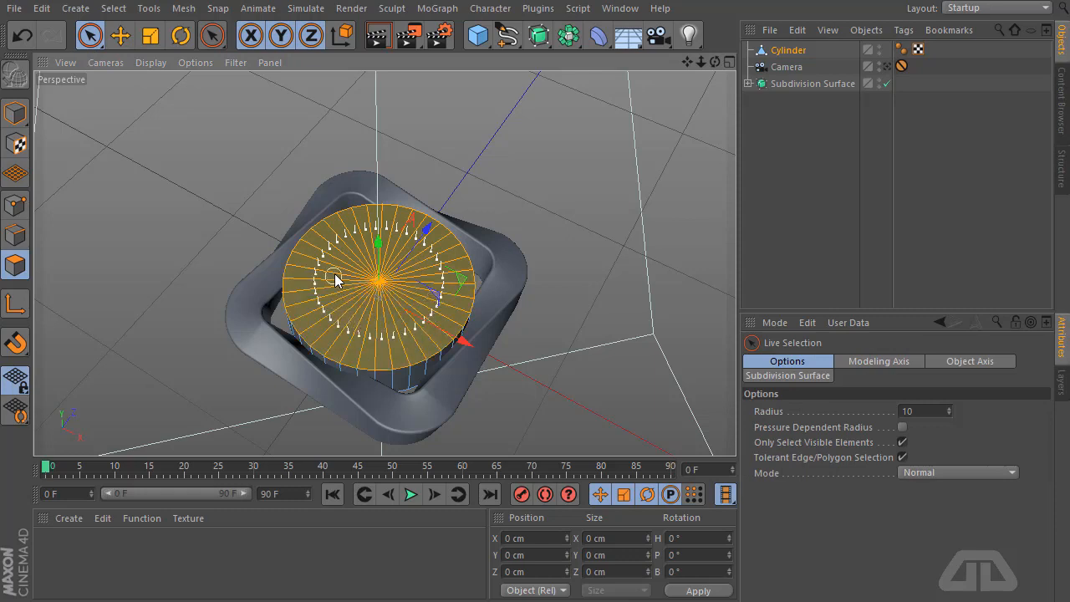
right_click(427, 289)
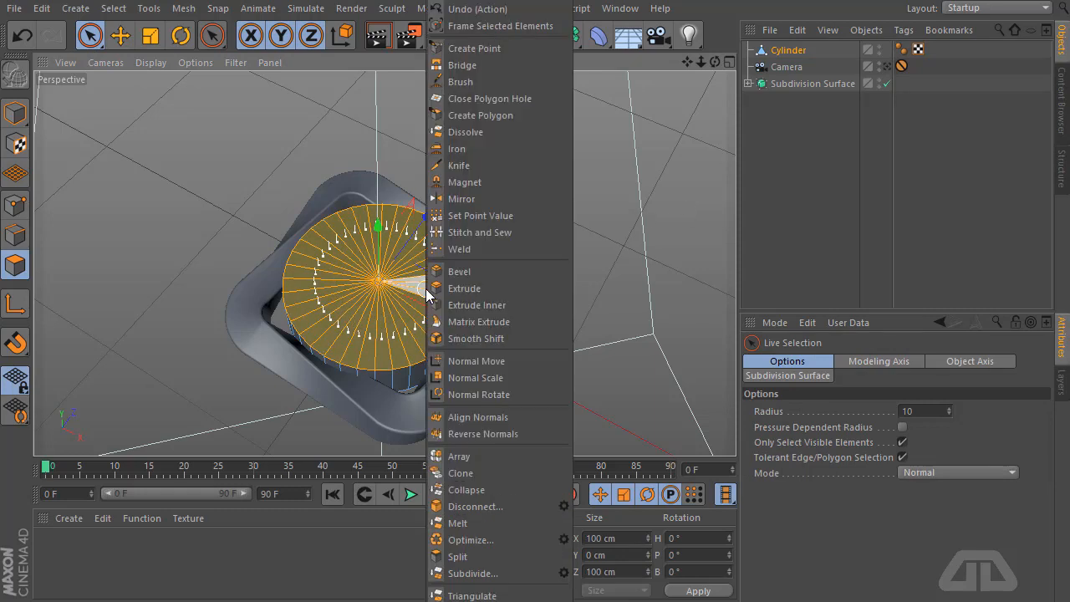
click(448, 304)
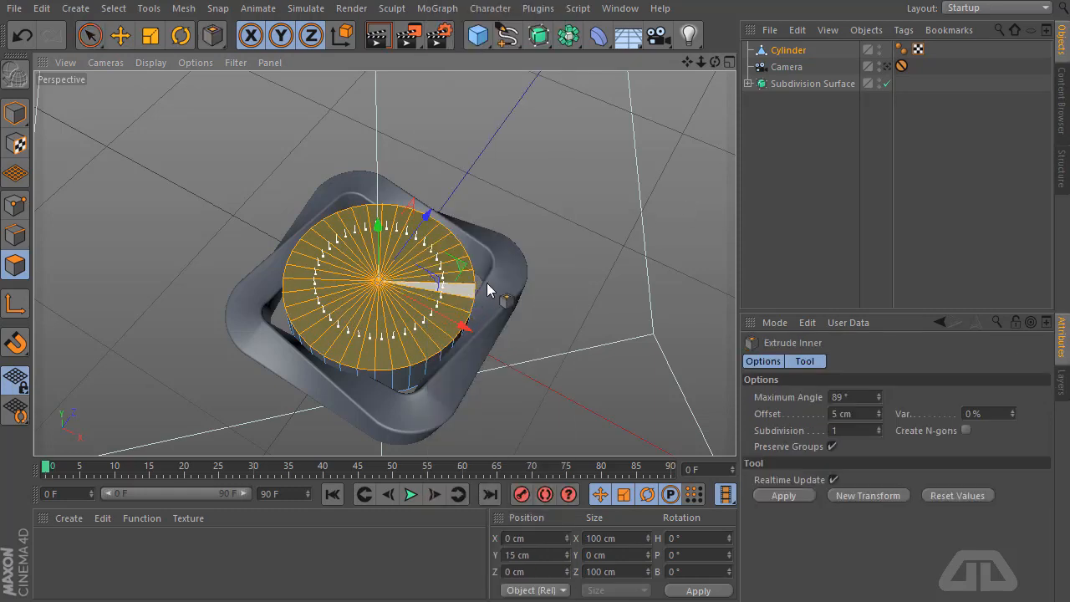
drag(700, 62, 794, 62)
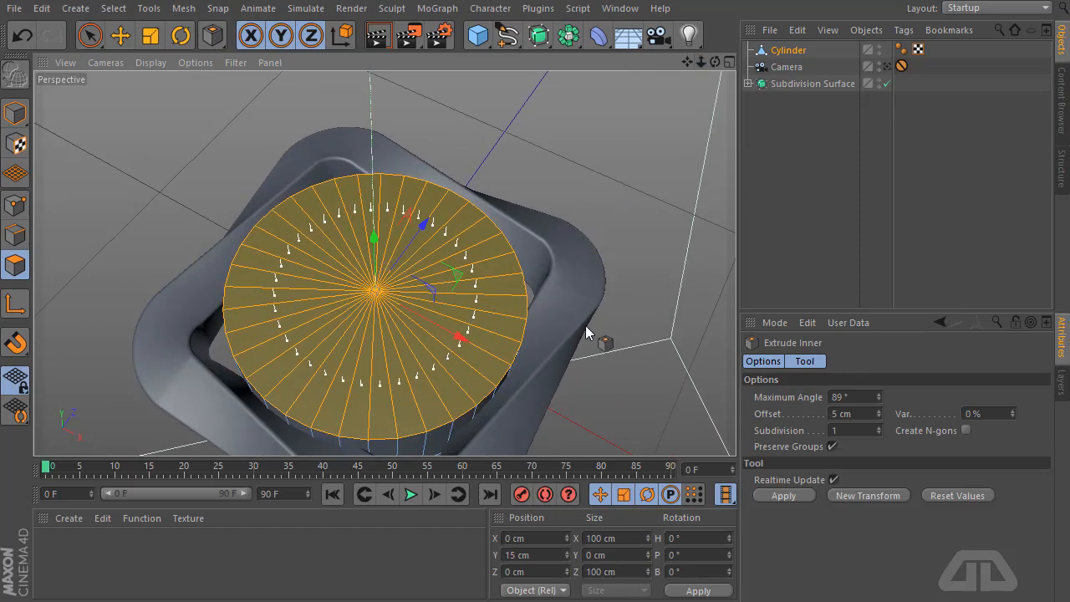
drag(608, 370, 610, 370)
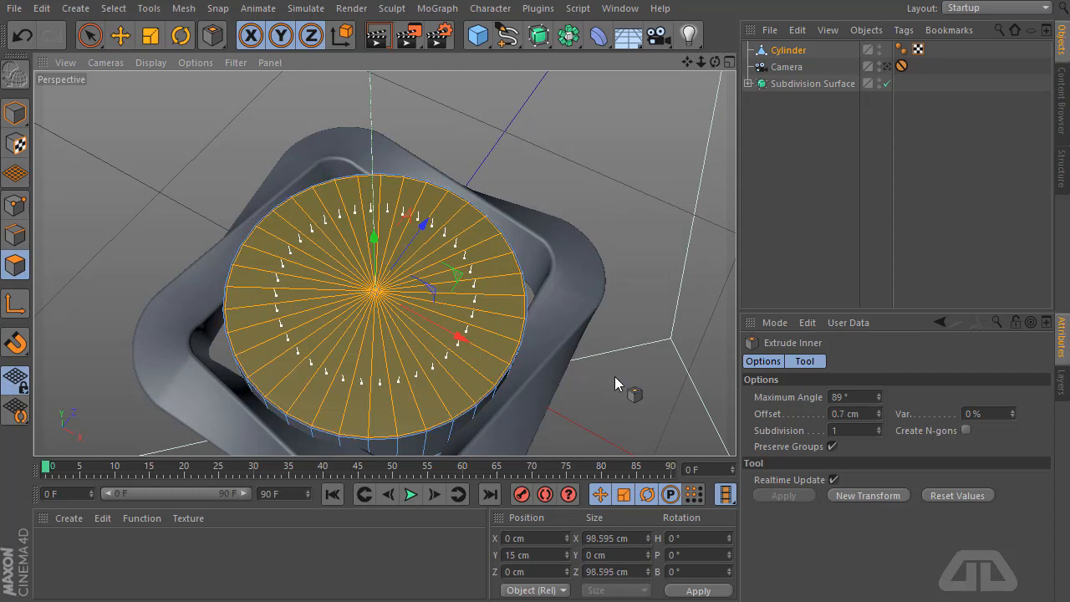
mouse_move(615, 377)
mouse_down()
mouse_move(667, 383)
mouse_move(633, 394)
mouse_move(646, 402)
mouse_move(629, 387)
mouse_up()
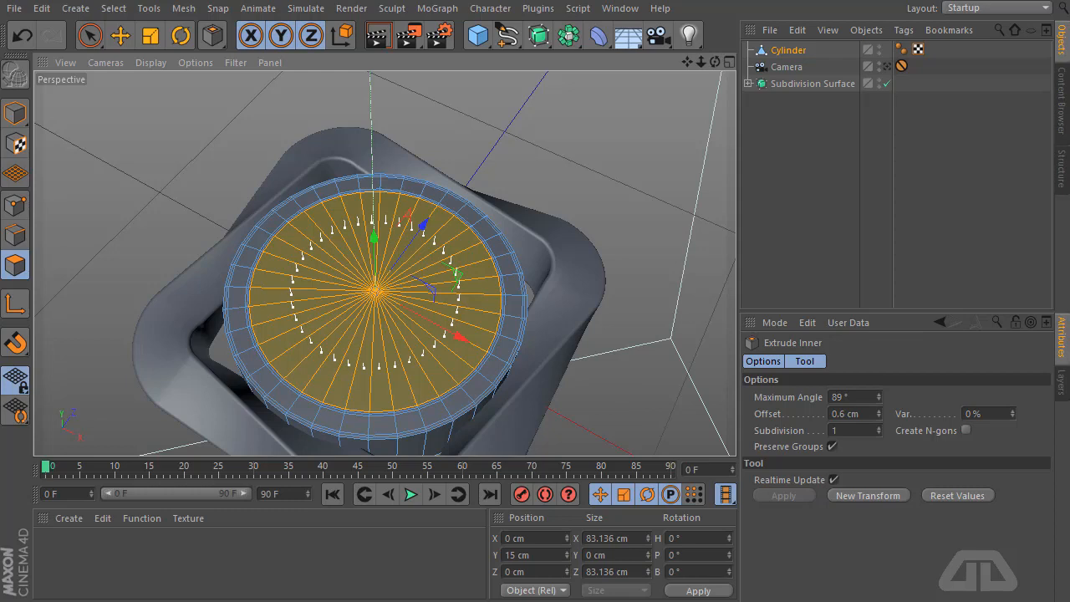
Extrude the inset top polygons down into the cylinder with an offset of about -20.6 cm
right_click(458, 361)
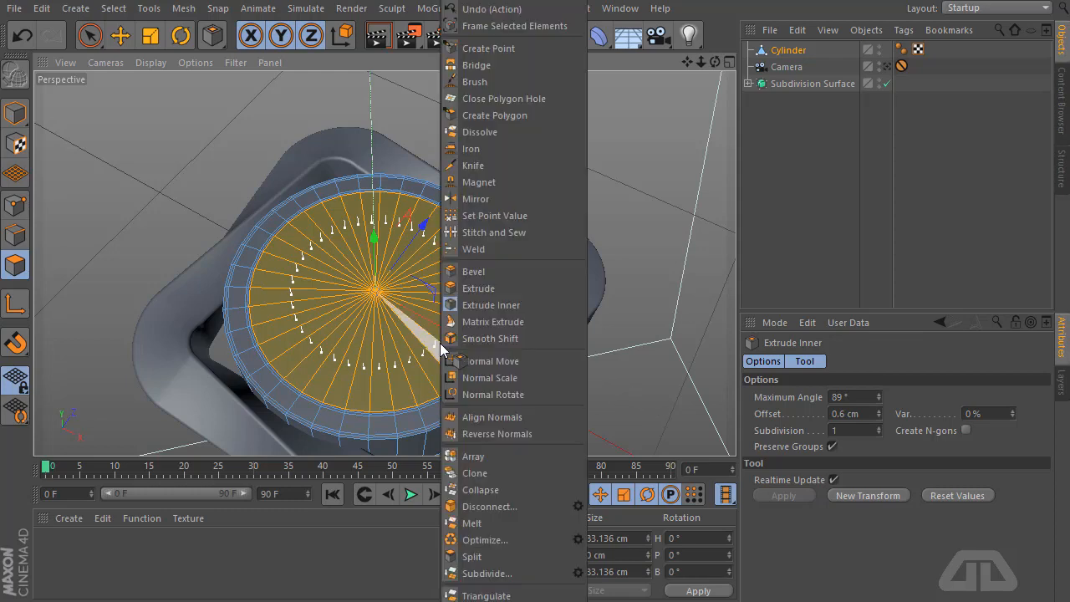
click(469, 289)
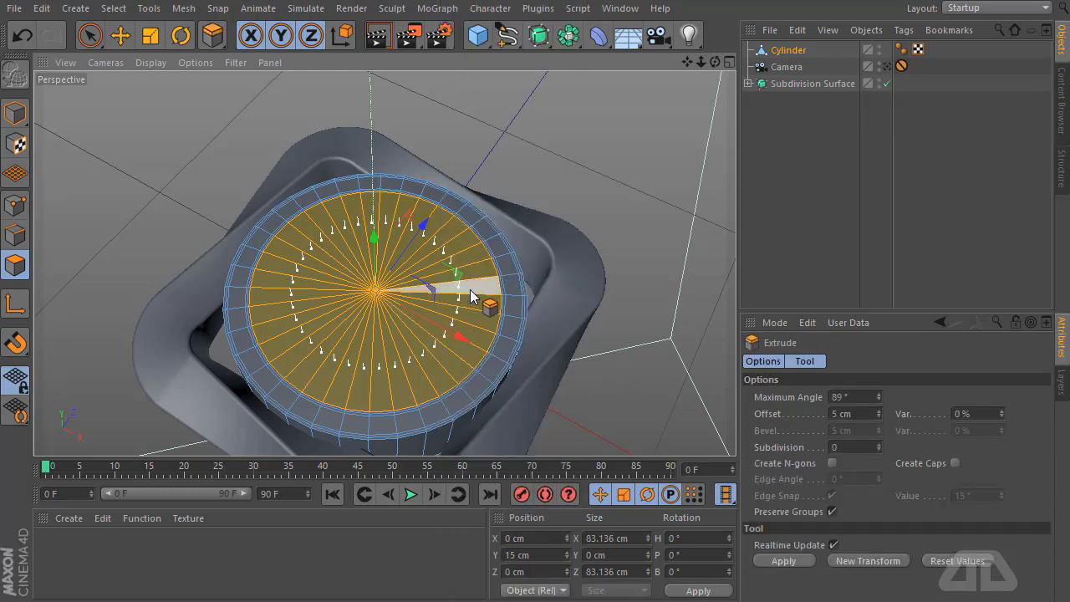
drag(611, 374, 540, 374)
drag(376, 305, 283, 305)
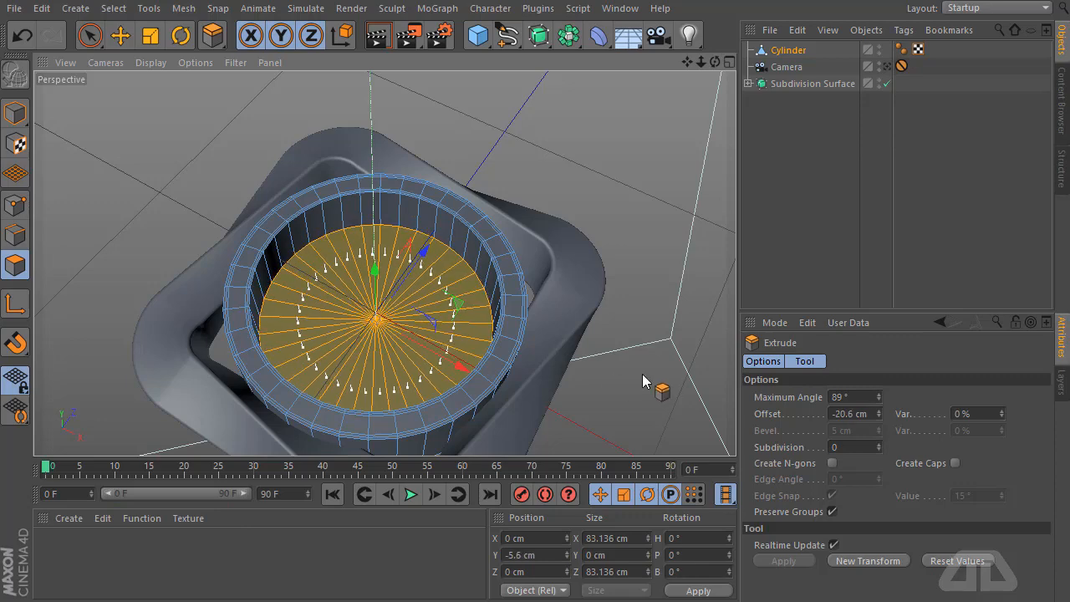
Loop-select the wide ring of polygons on the cylinder's rim and extrude it inward with an offset of -8 cm to form a groove
mouse_move(713, 64)
mouse_down()
mouse_move(702, 71)
mouse_move(685, 15)
mouse_up()
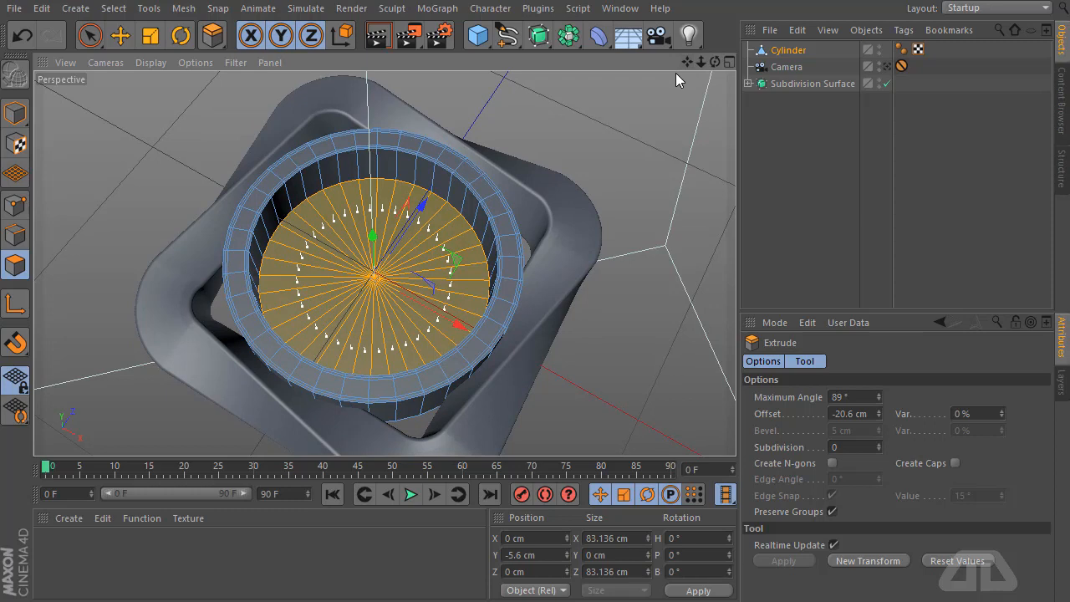
click(98, 40)
click(113, 9)
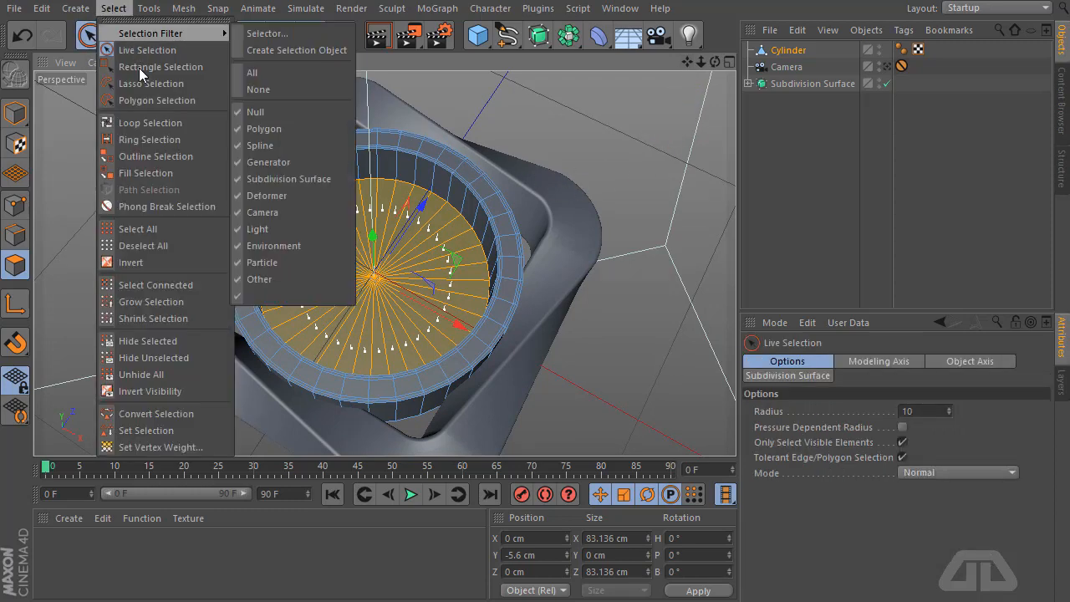
click(149, 123)
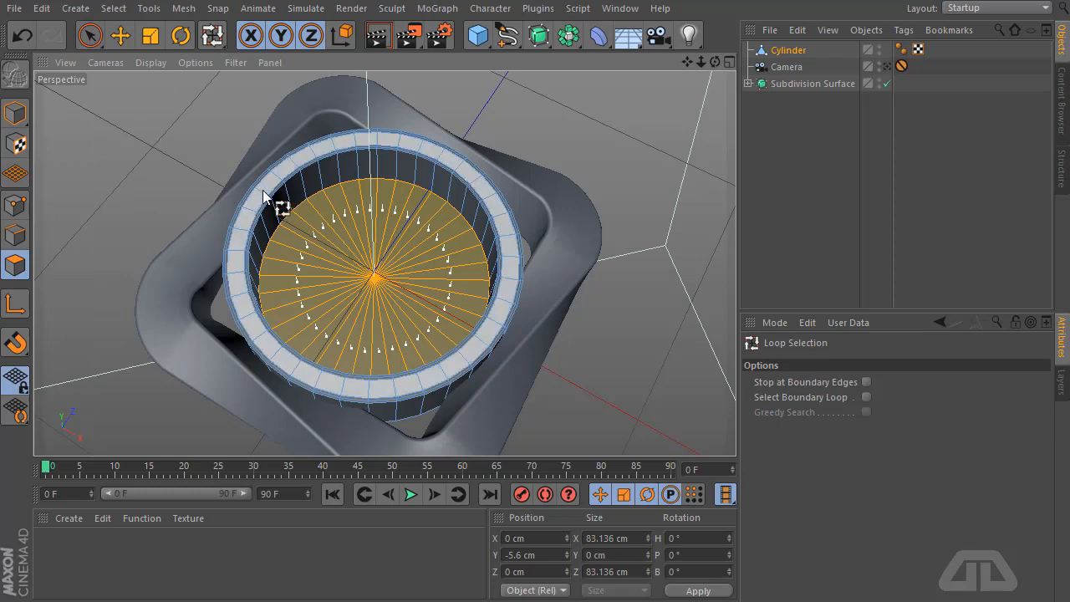
click(263, 189)
right_click(262, 189)
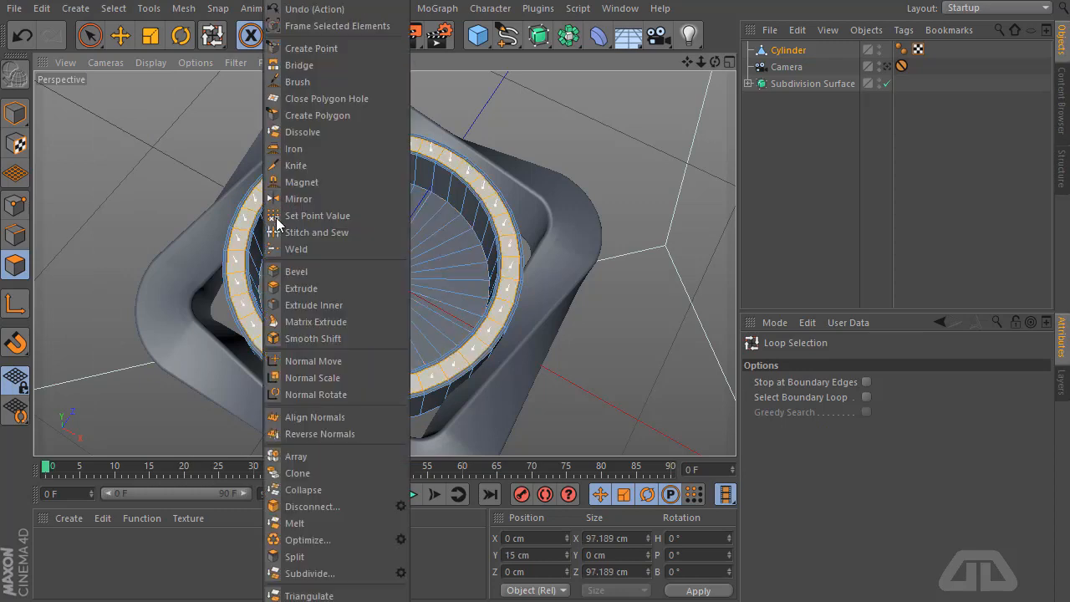
click(301, 287)
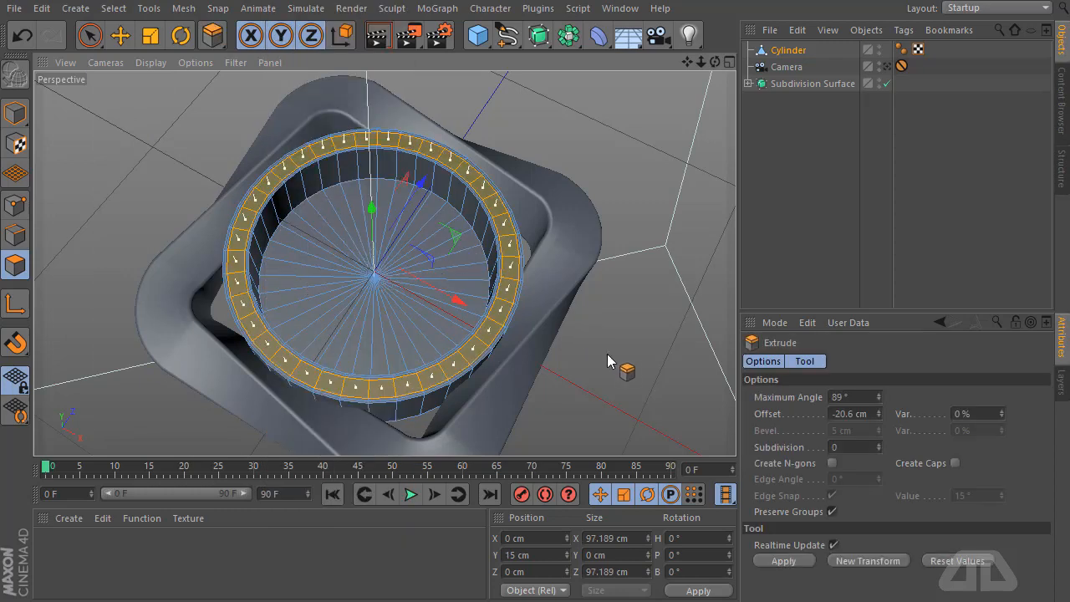
drag(607, 353, 540, 354)
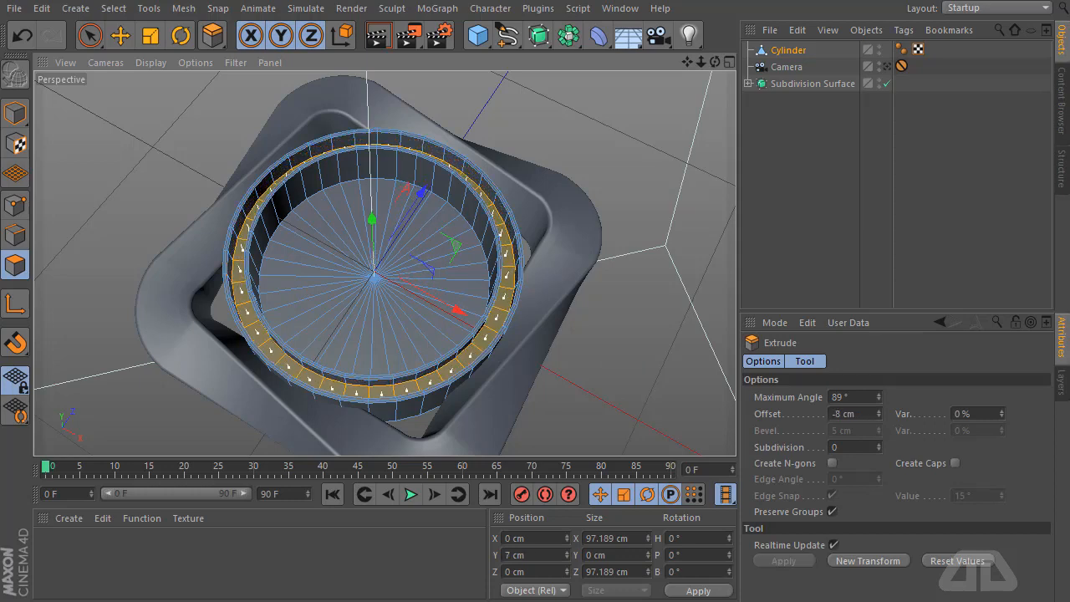
click(793, 196)
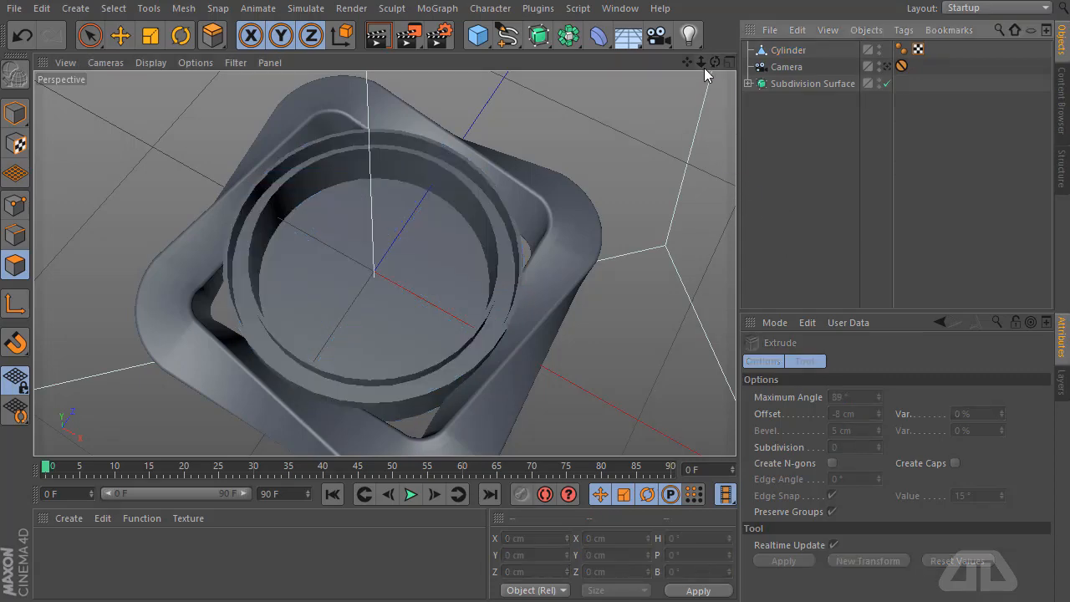
Look through the camera again and add a sphere at the scene's centre
click(888, 66)
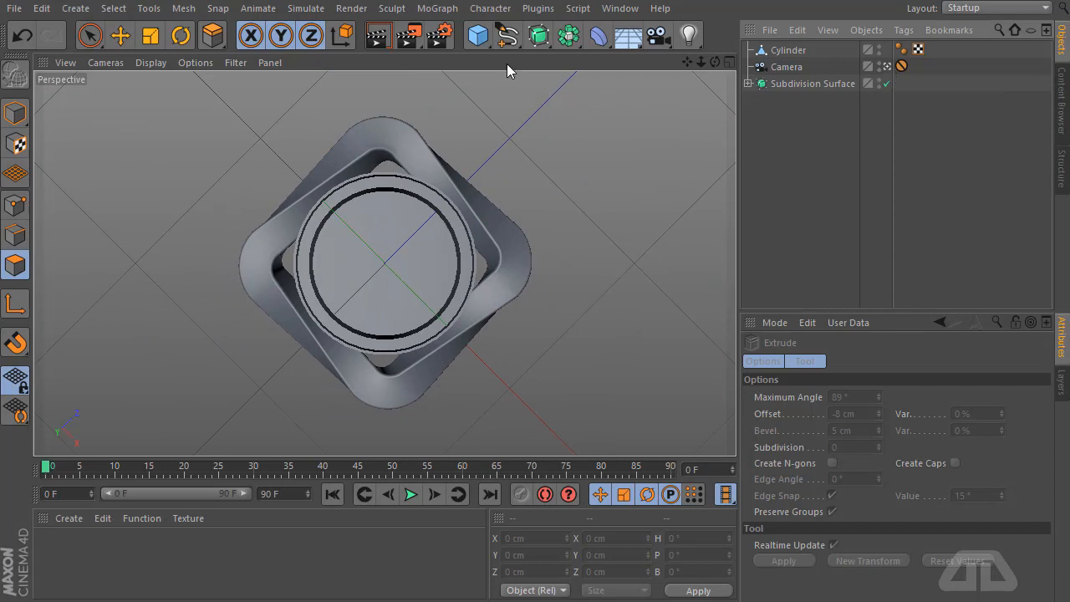
drag(478, 35, 821, 101)
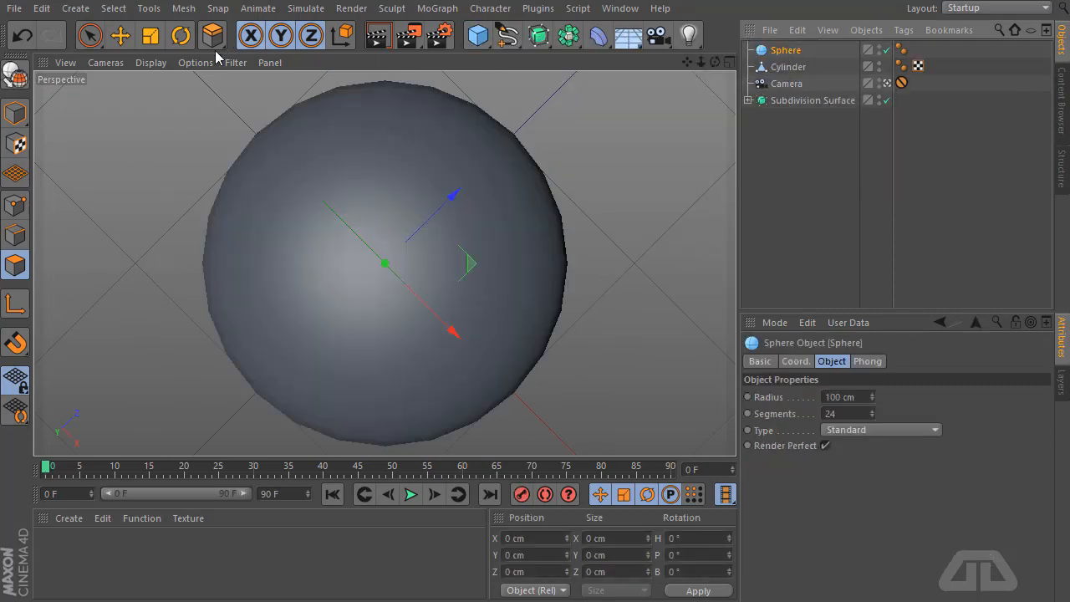
Scale the sphere down until it fits inside the cylinder's rim, leaving the camera view to check the fit
click(150, 36)
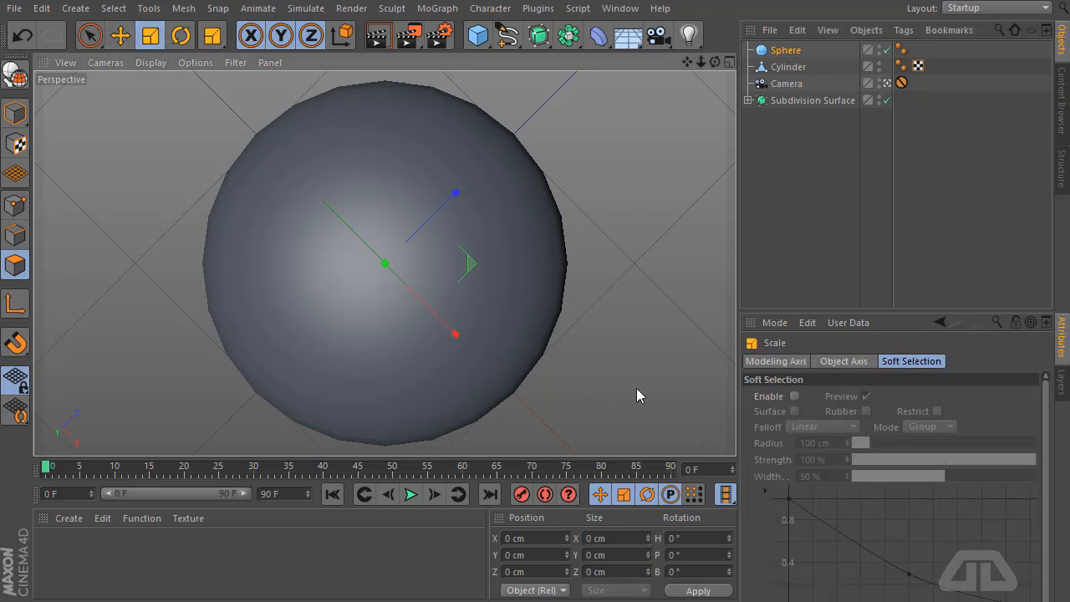
drag(638, 390, 3, 162)
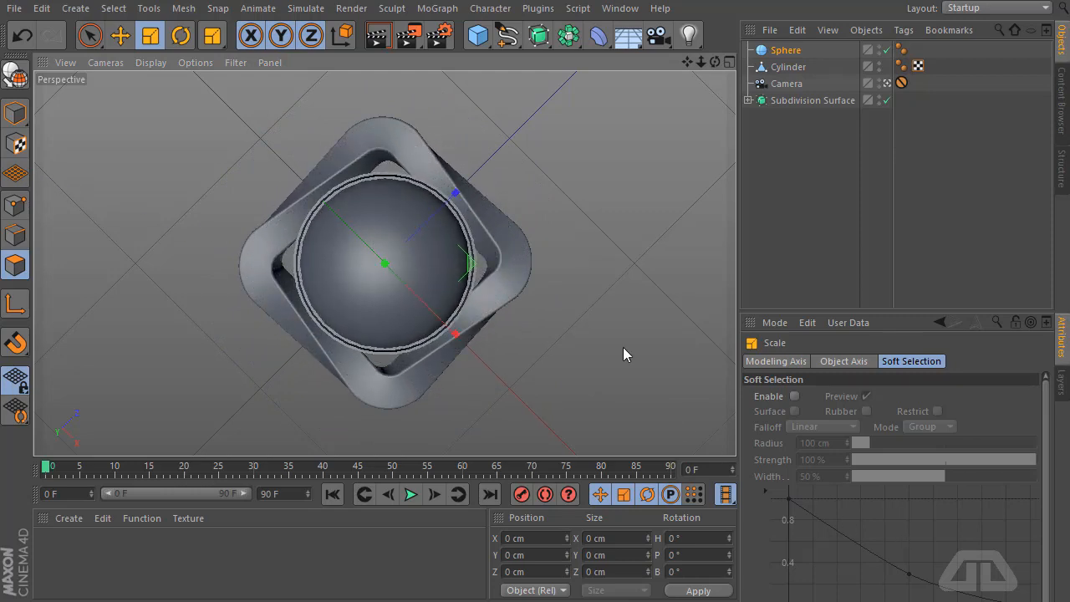
drag(624, 348, 535, 319)
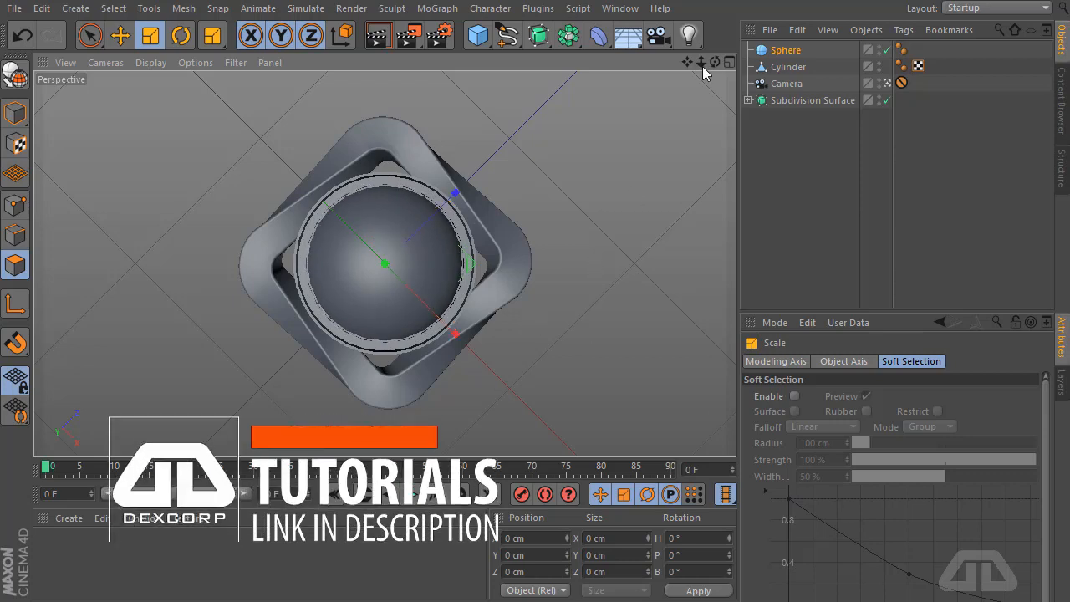
drag(715, 62, 715, 62)
click(886, 83)
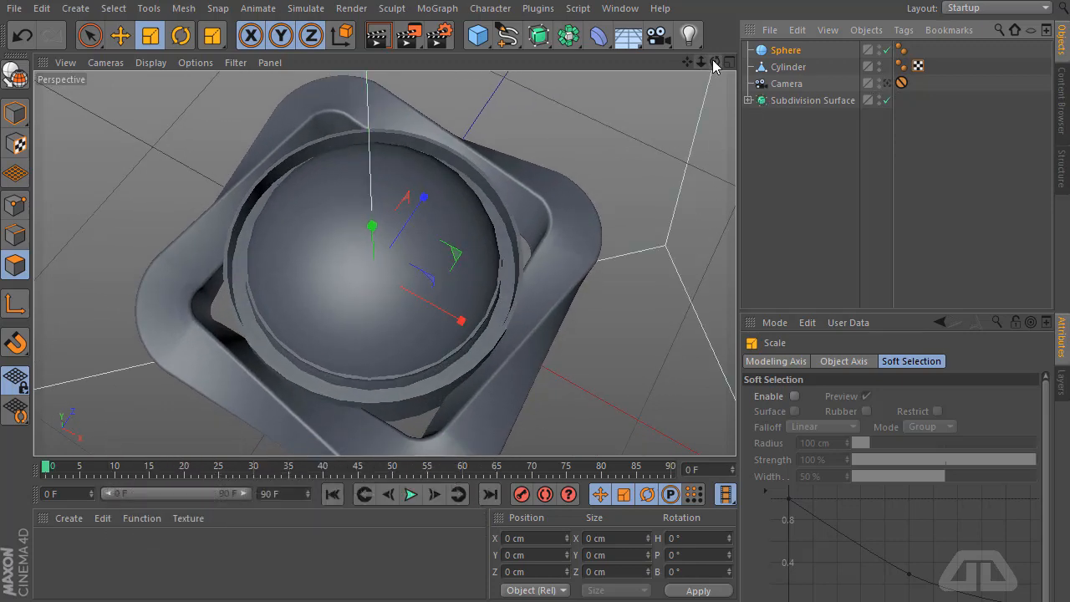
drag(715, 62, 545, 306)
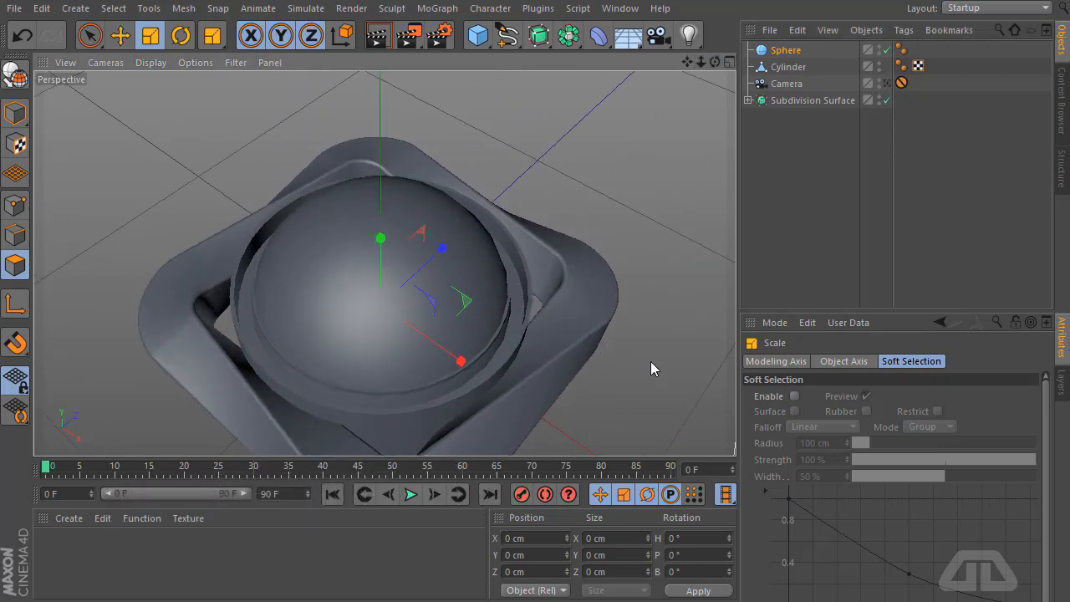
drag(650, 361, 583, 357)
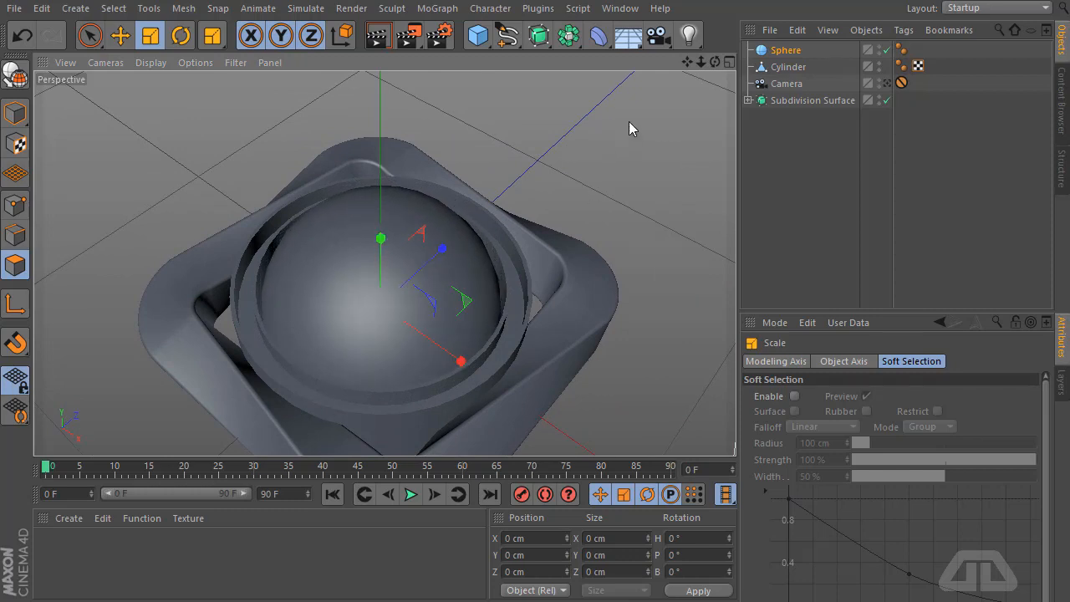
Move the sphere down along the Y axis so that it sits deeper inside the cylinder
drag(714, 66, 656, 129)
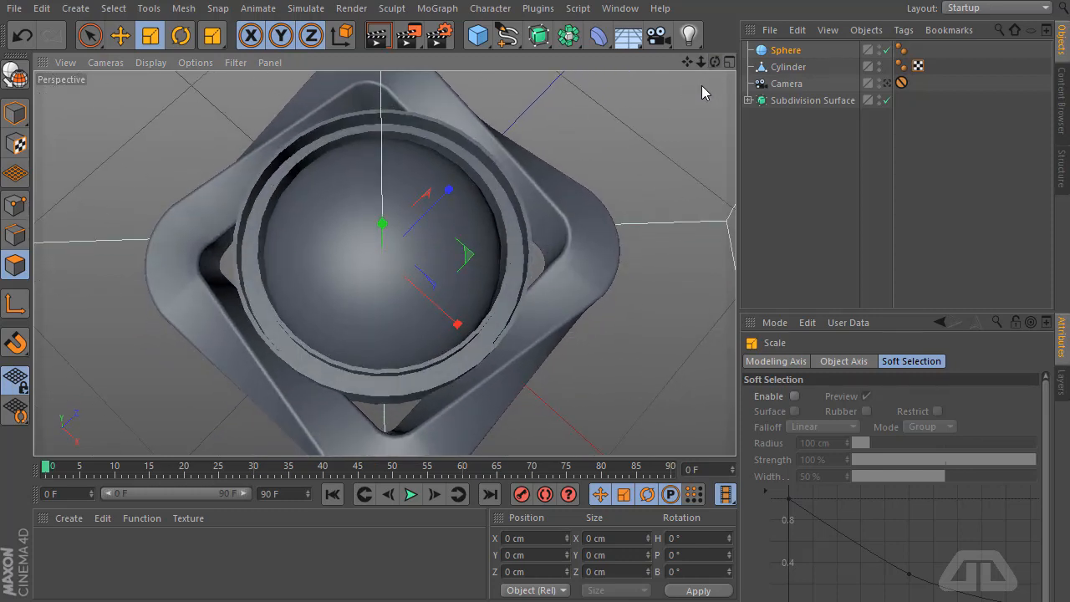
click(121, 35)
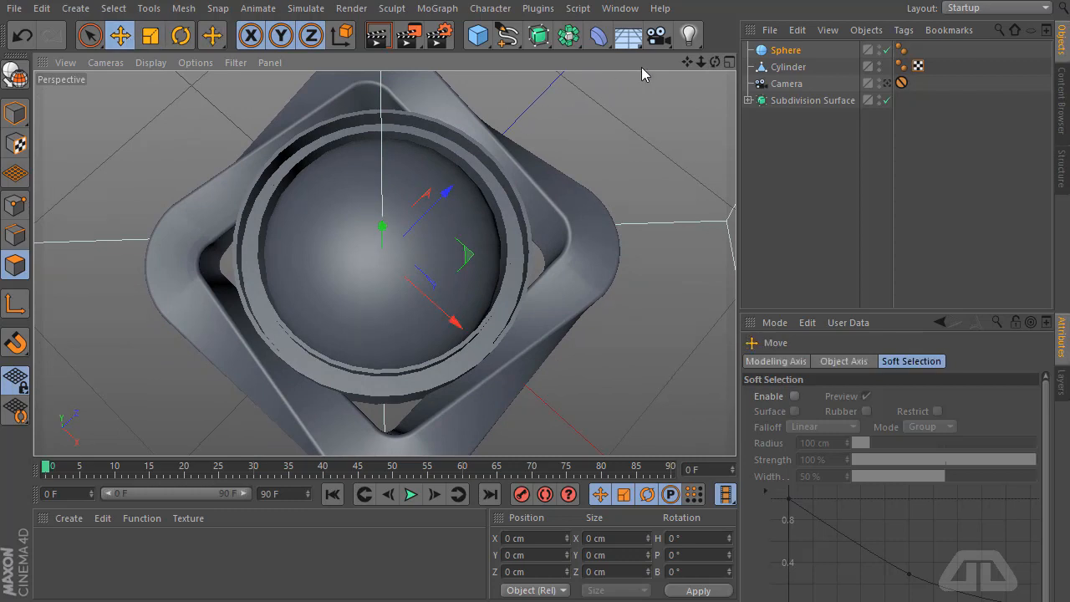
drag(717, 67, 680, 83)
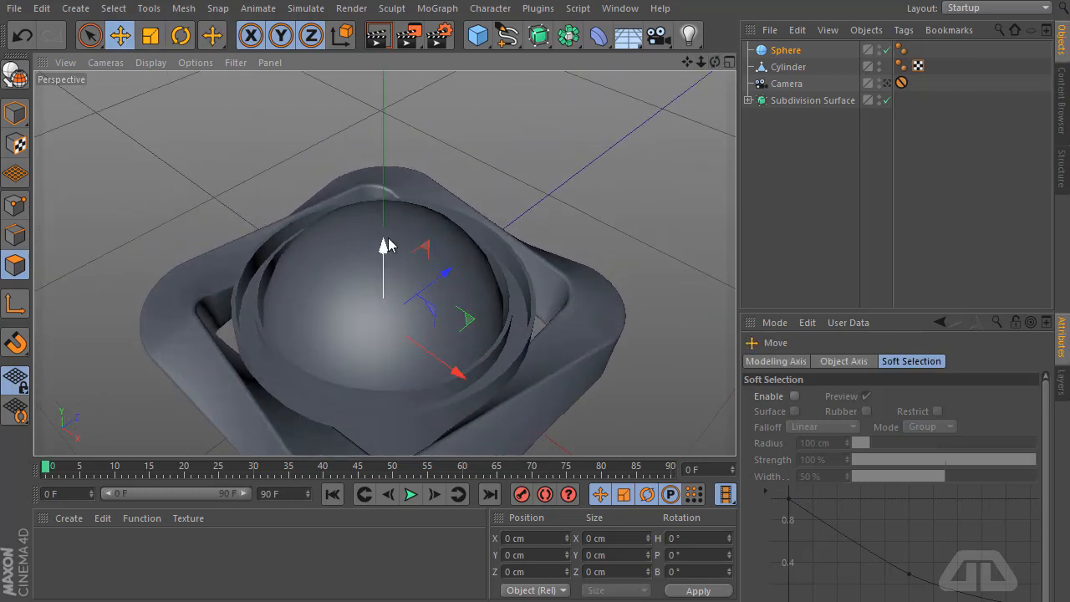
drag(387, 245, 383, 273)
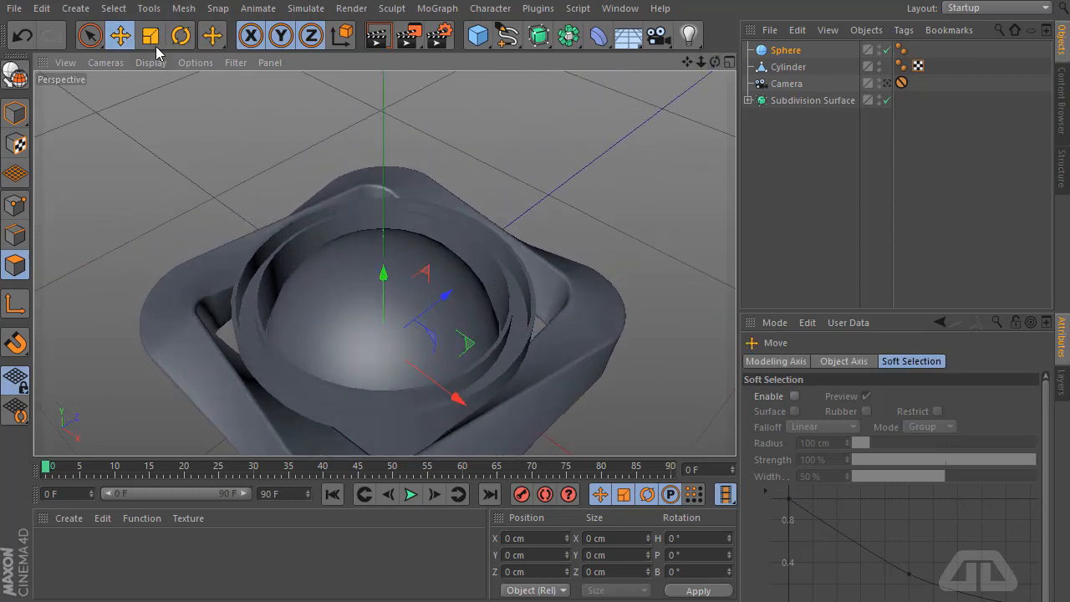
Scale the sphere up to a radius of about 47.9 cm and lower it slightly so its dome fills the cylinder's opening
click(151, 35)
drag(448, 292, 443, 324)
drag(610, 366, 715, 362)
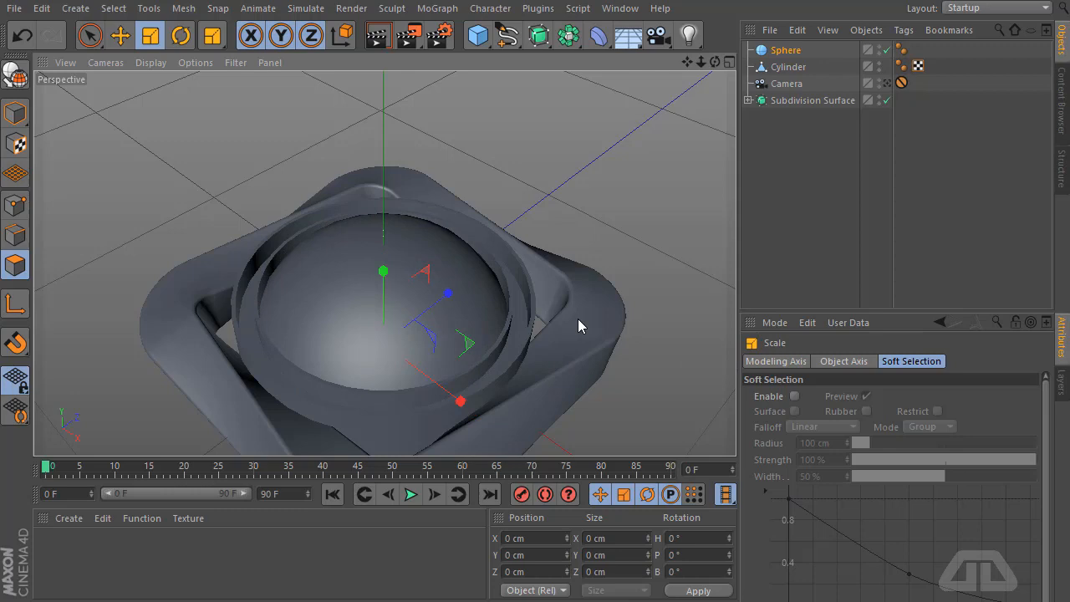
click(121, 36)
drag(384, 284, 384, 282)
click(152, 37)
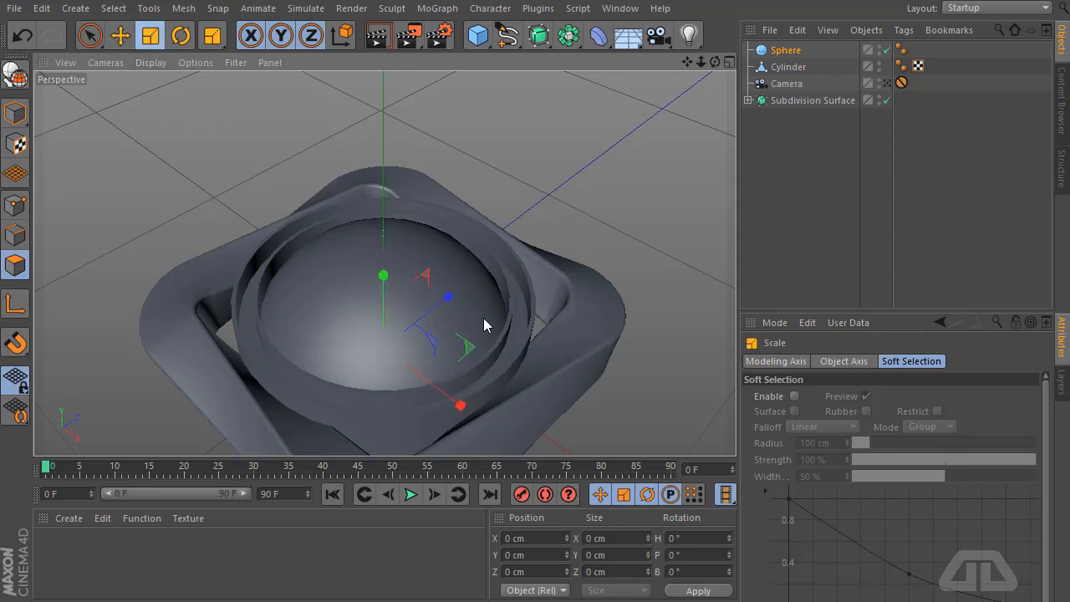
mouse_move(626, 365)
mouse_down()
mouse_move(654, 365)
mouse_move(638, 360)
mouse_up()
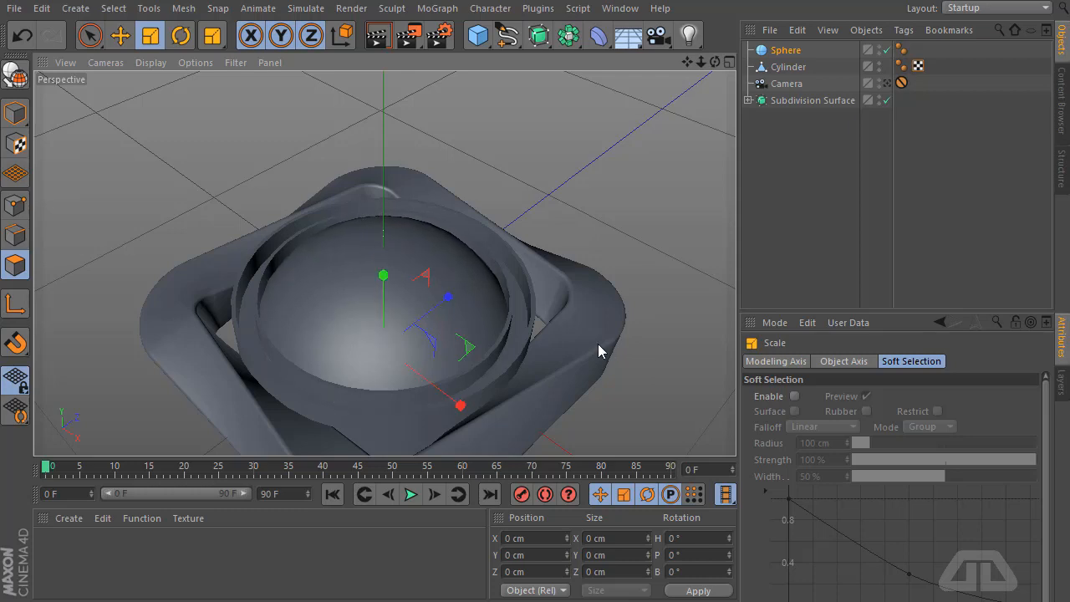
Add a torus with a 2 cm pipe radius, 50 pipe segments and 50 ring segments
drag(700, 68, 560, 77)
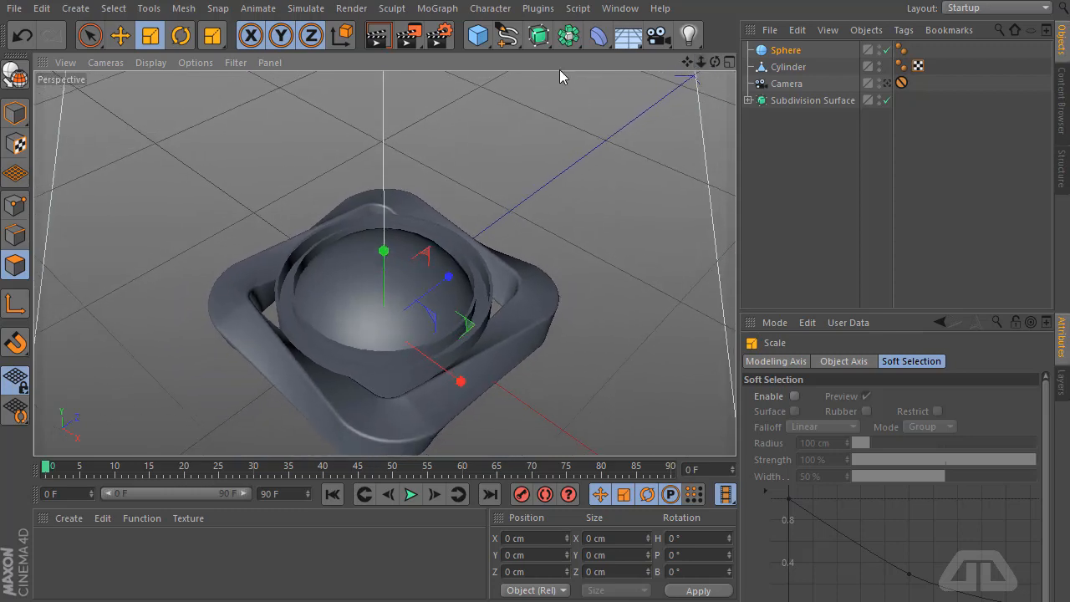
click(478, 35)
click(543, 117)
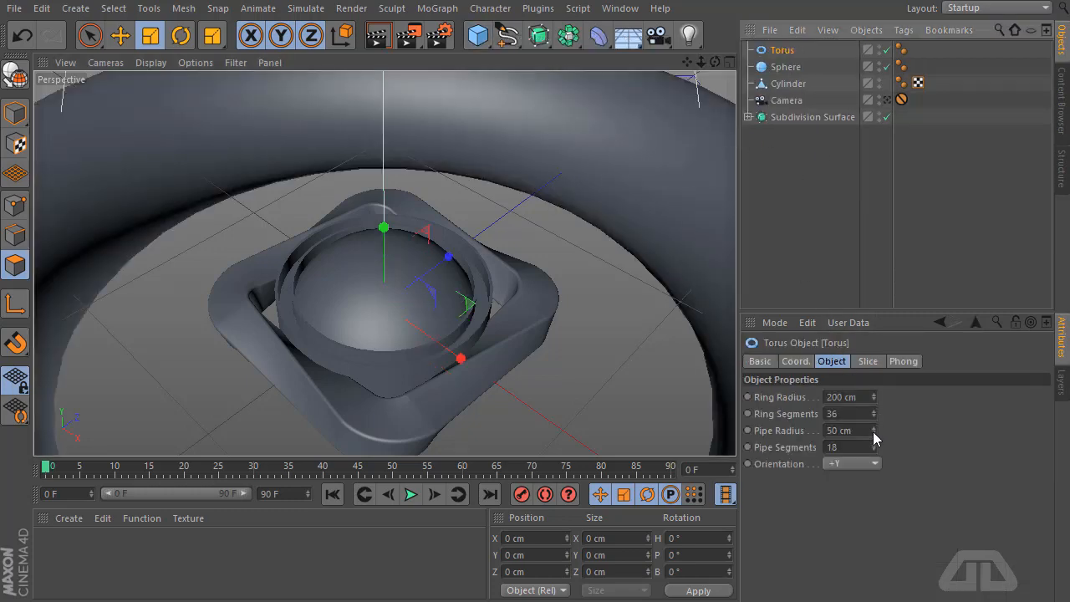
drag(874, 432, 875, 438)
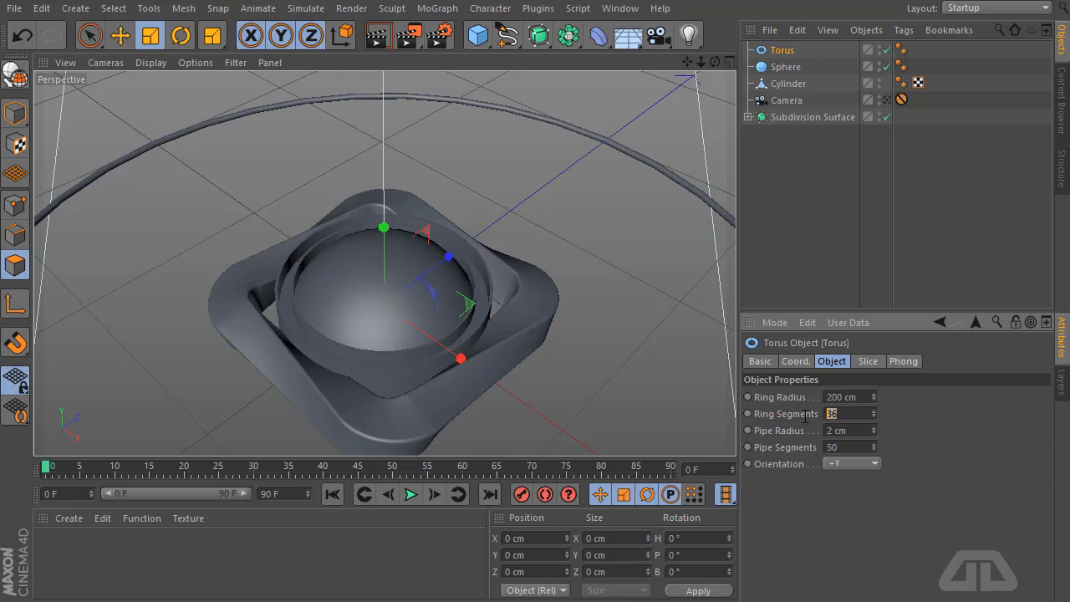
text(50)
key(Return)
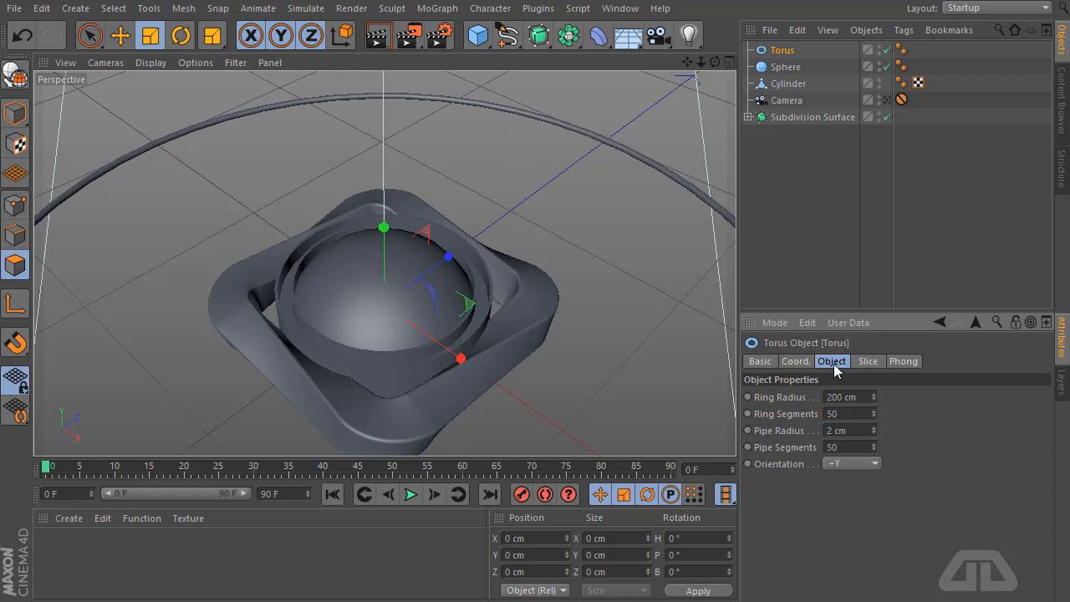
Raise the torus above the cylinder and reduce its ring radius to 45 cm
drag(702, 63, 776, 228)
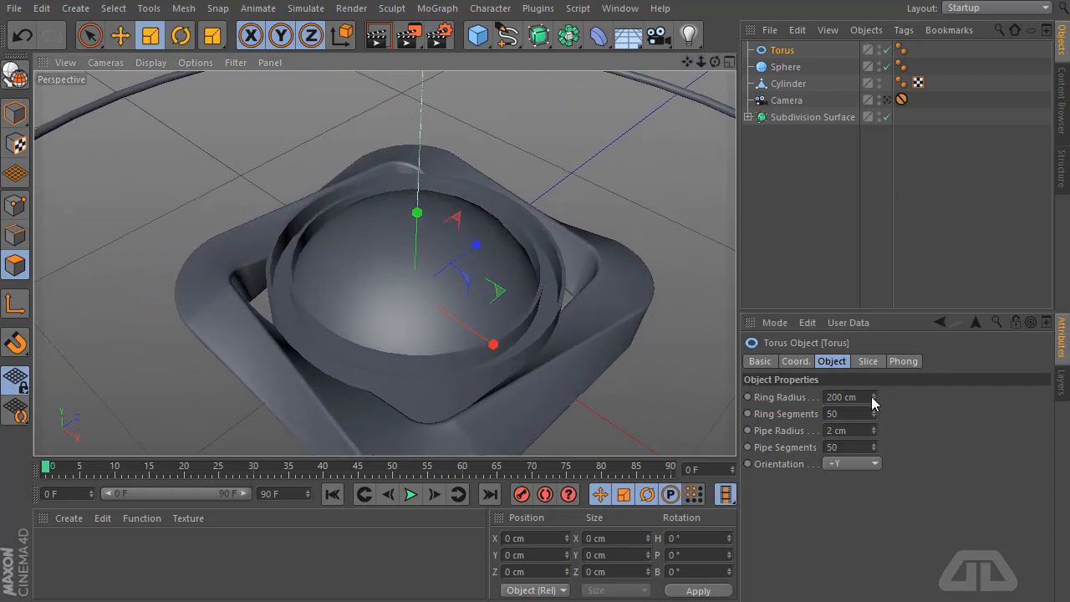
drag(874, 400, 874, 401)
click(121, 35)
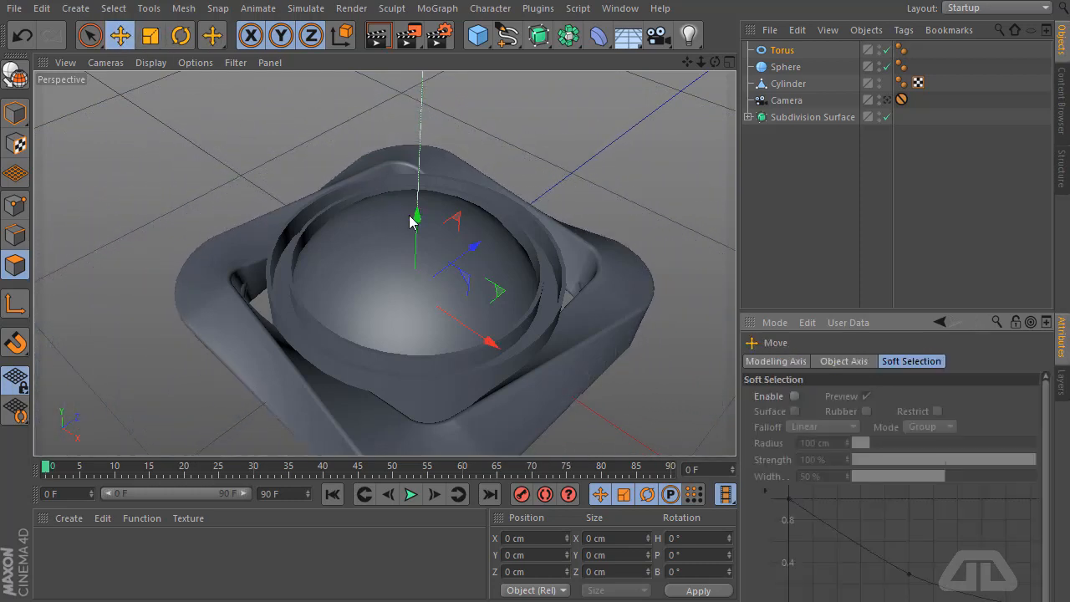
drag(417, 213, 420, 156)
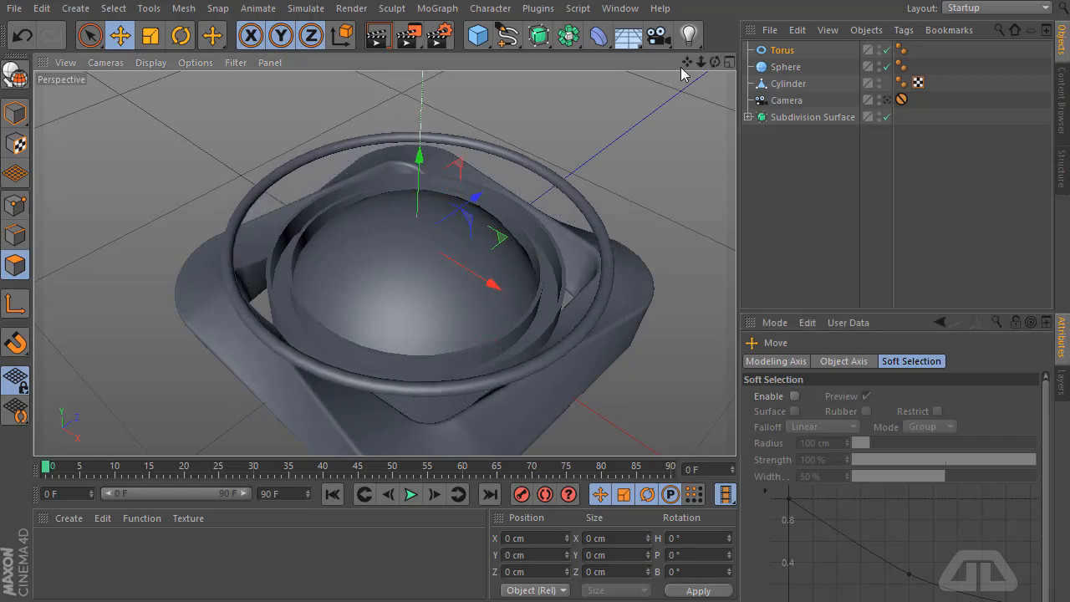
click(782, 50)
drag(870, 398, 873, 401)
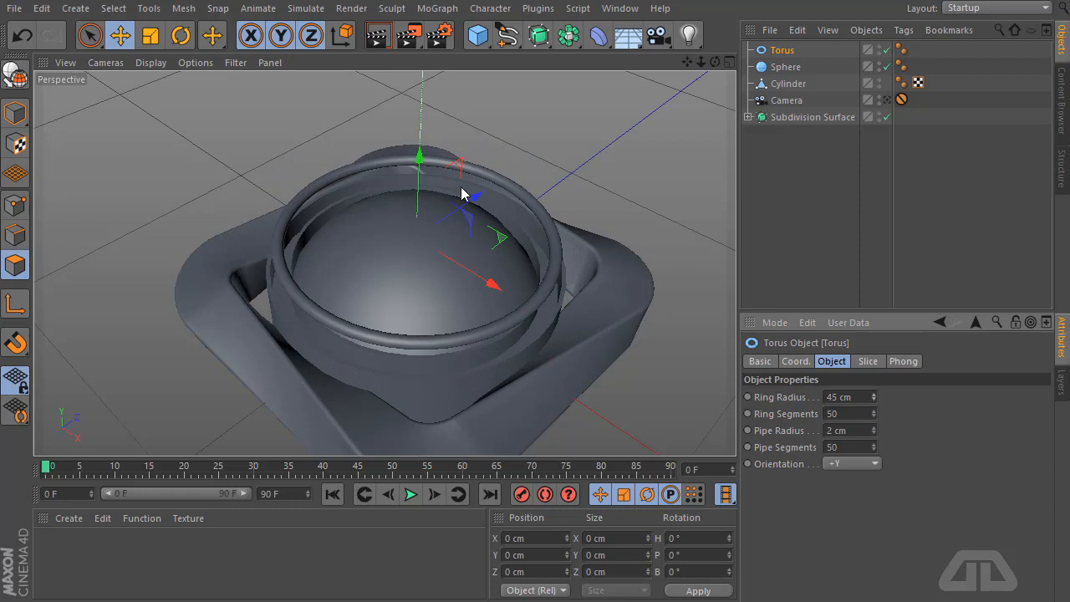
Lower the torus into the gap between the sphere and the cylinder's rim, and fine-tune its ring radius to 45 cm
drag(423, 166, 421, 201)
click(873, 399)
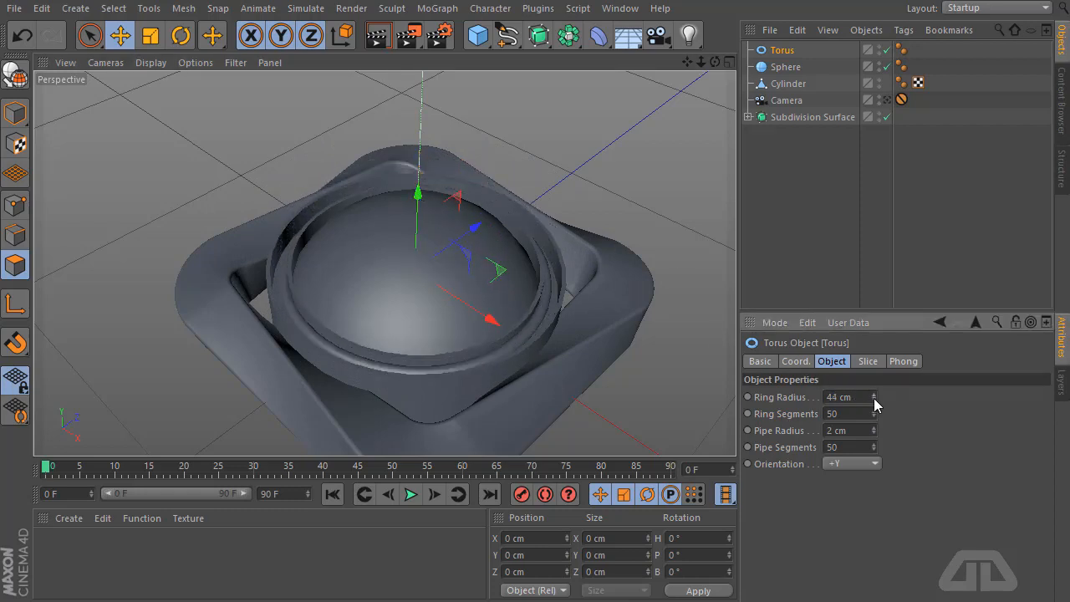
click(874, 394)
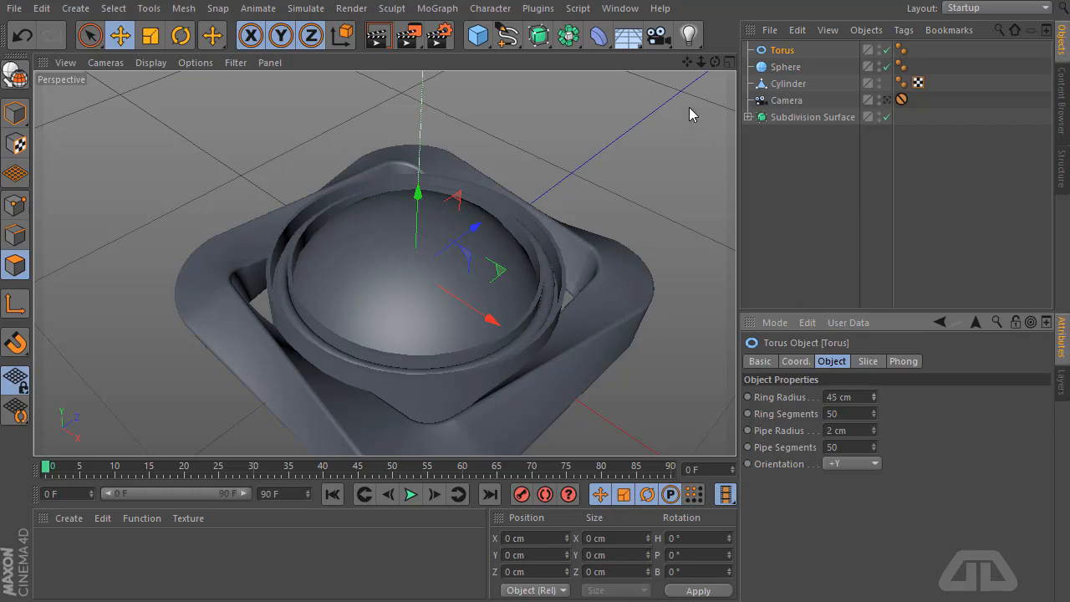
drag(715, 62, 864, 285)
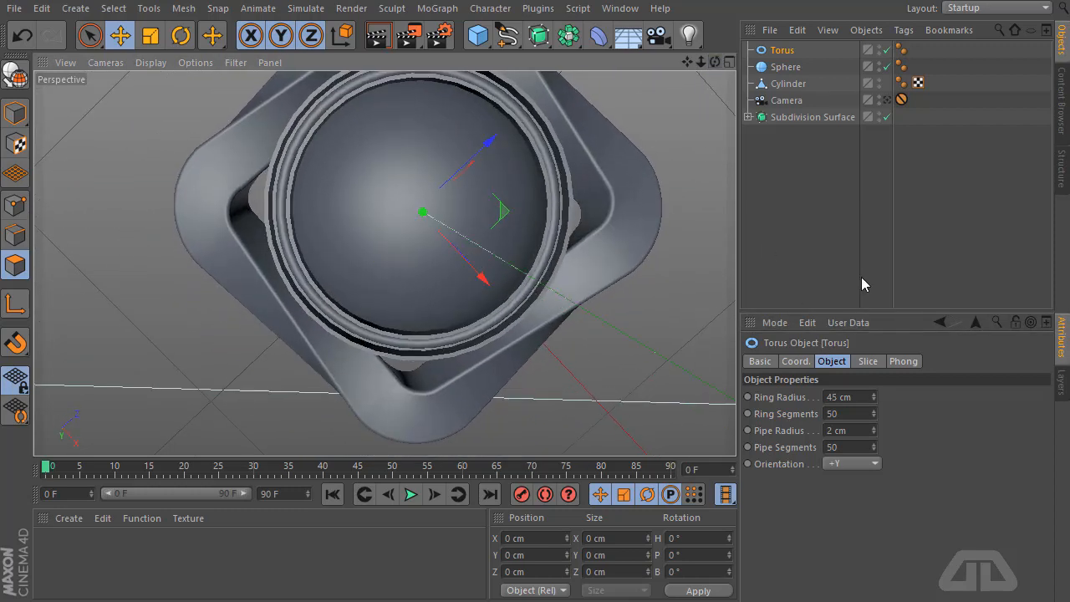
click(873, 394)
click(872, 400)
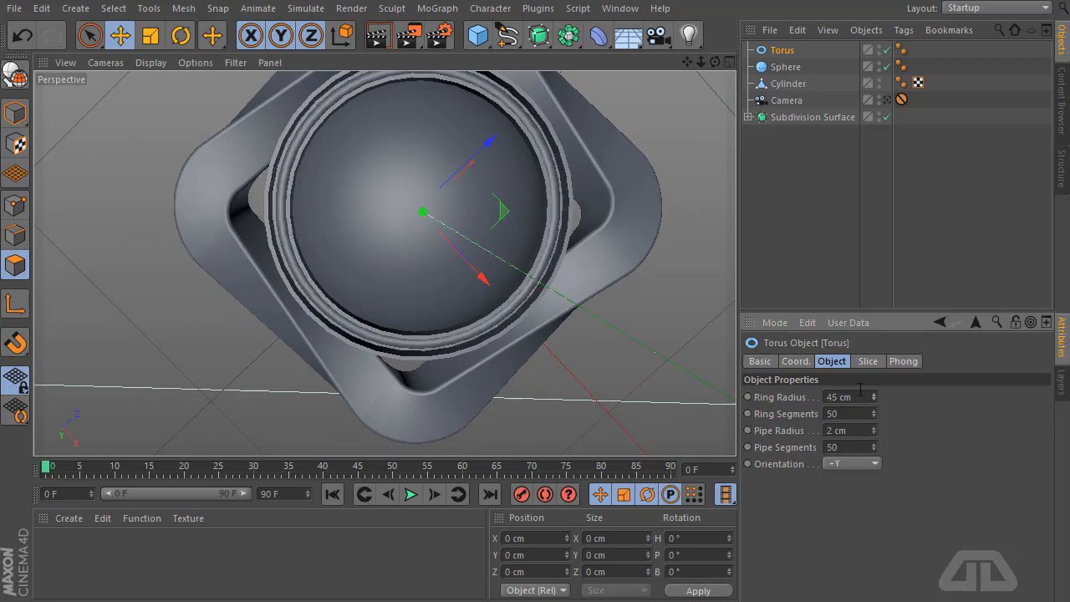
Raise the sphere slightly within the torus ring, deselect it and look through the camera again
drag(715, 62, 706, 84)
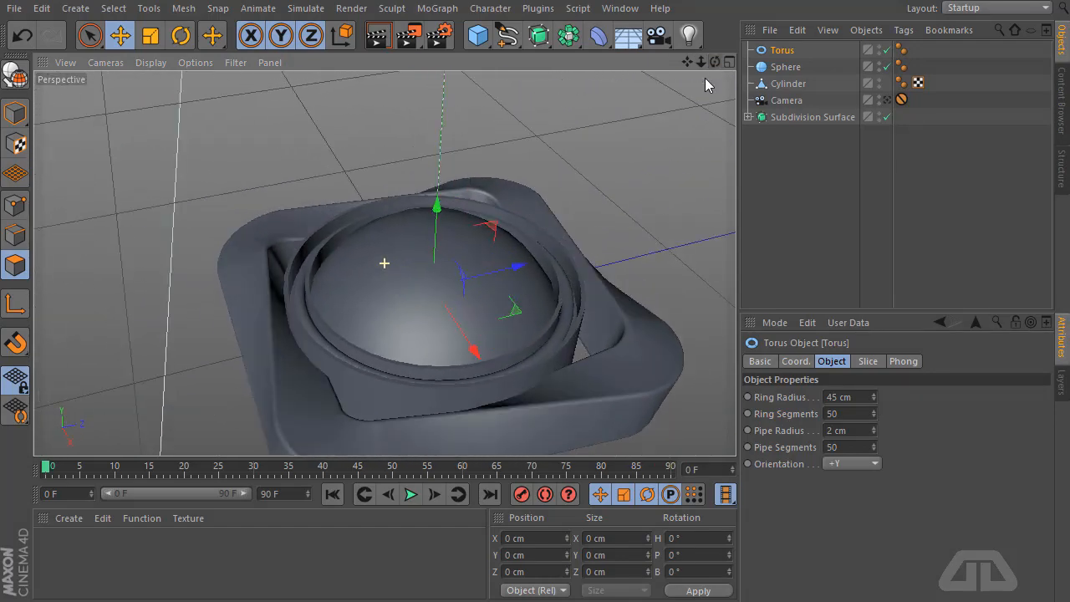
click(786, 66)
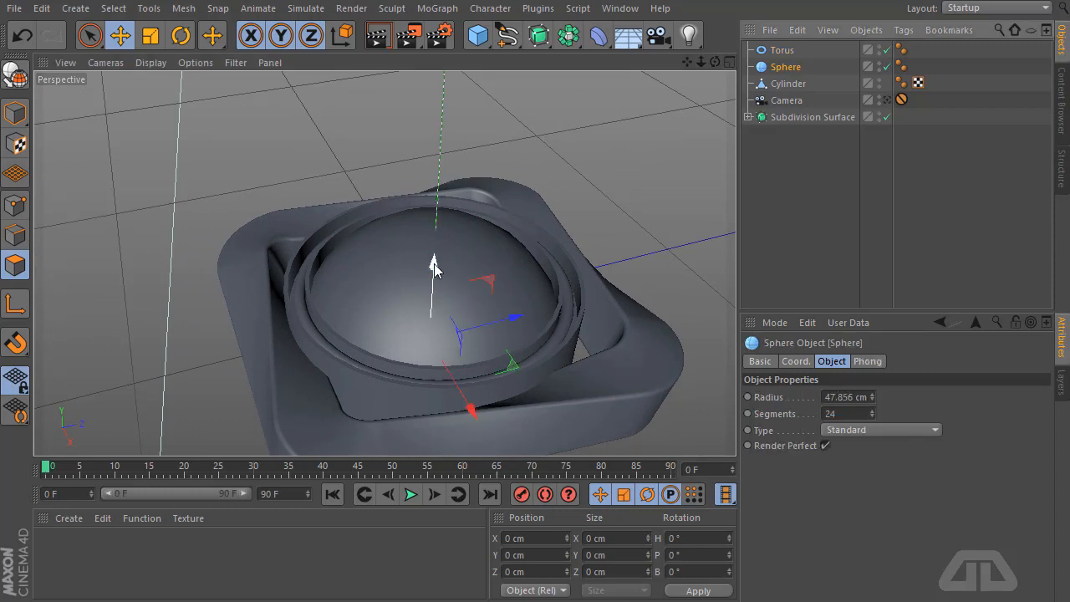
drag(434, 266, 435, 257)
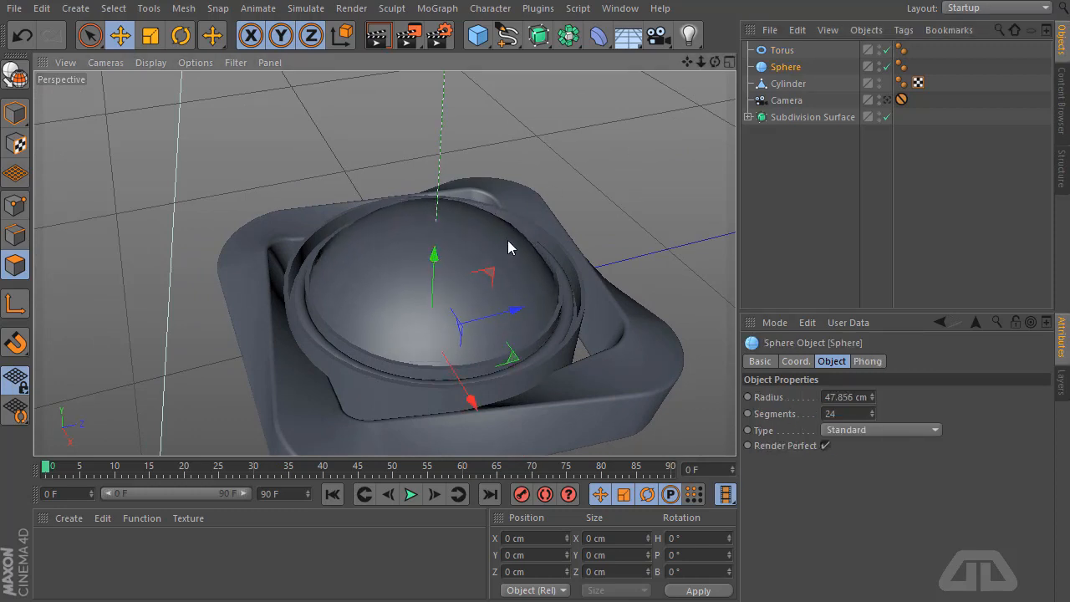
click(758, 159)
drag(716, 62, 717, 107)
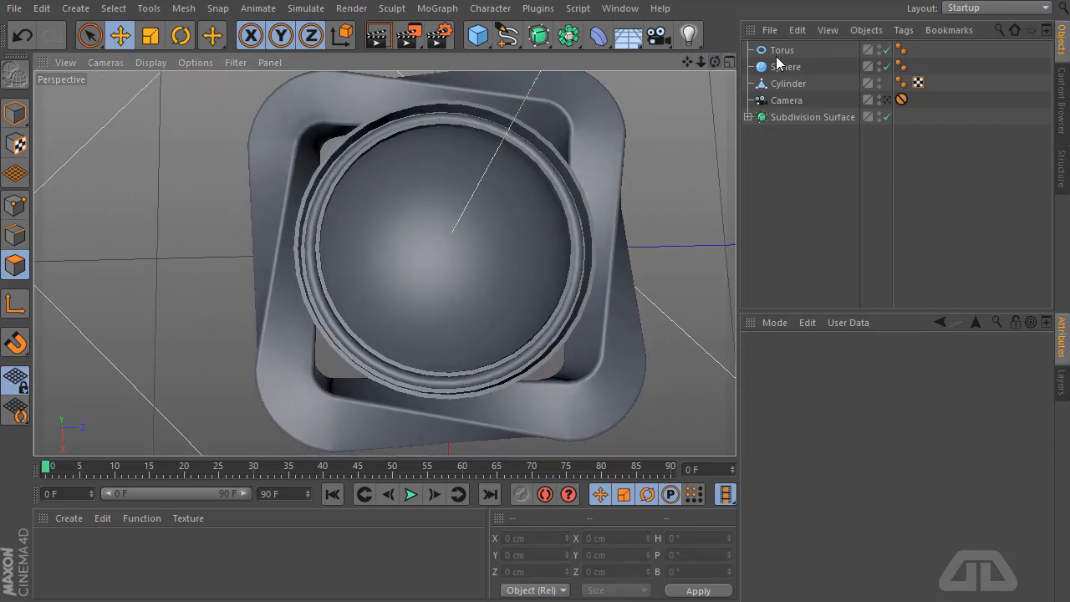
click(887, 100)
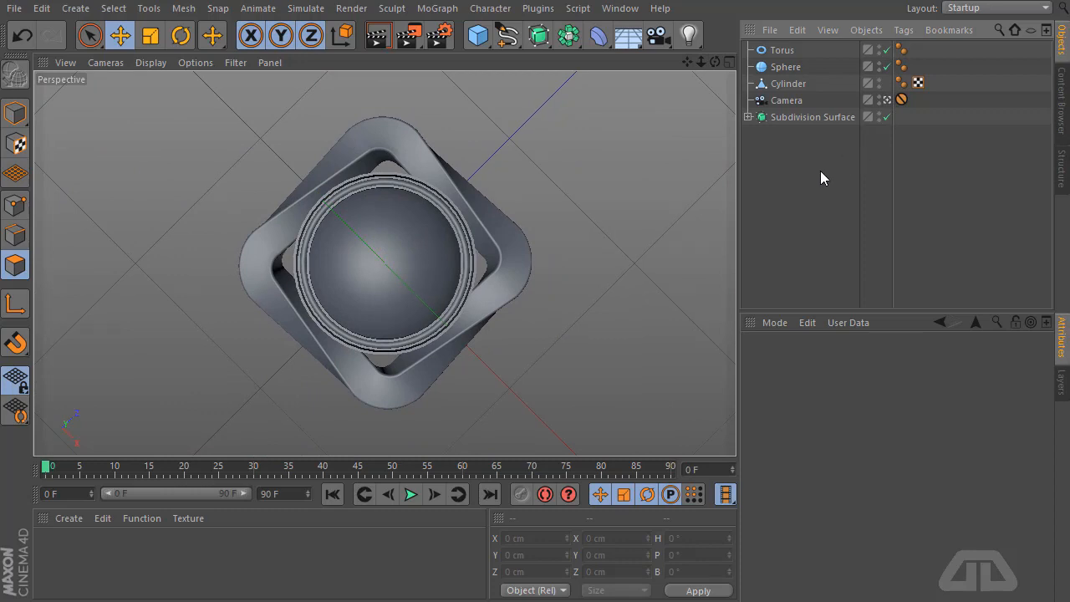
Create a new material and set its Luminance and Color channel colours to black (RGB 0, 0, 0)
double_click(67, 566)
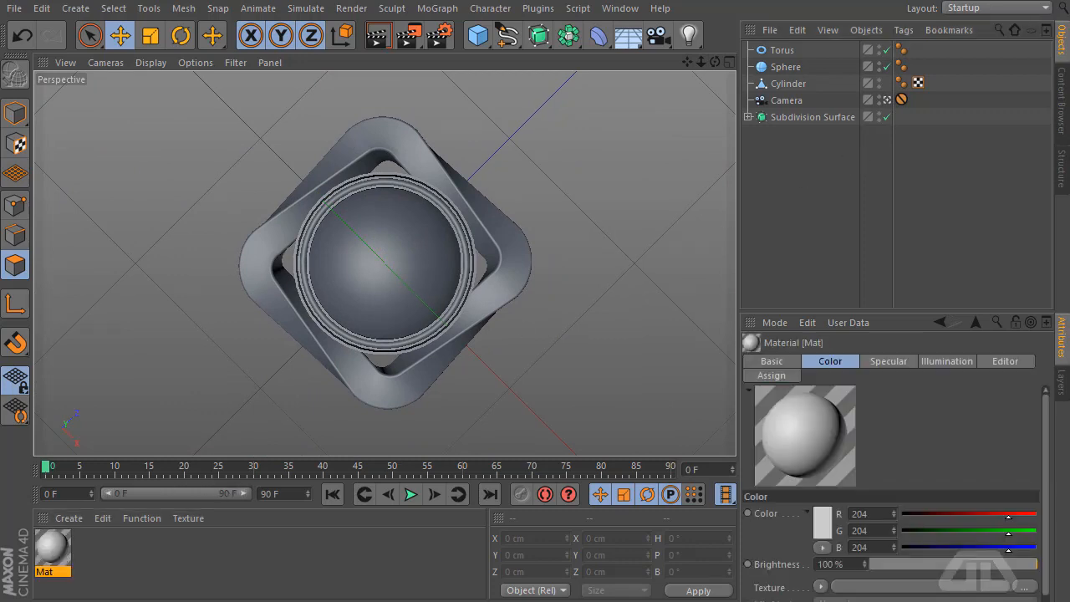
drag(444, 129, 535, 101)
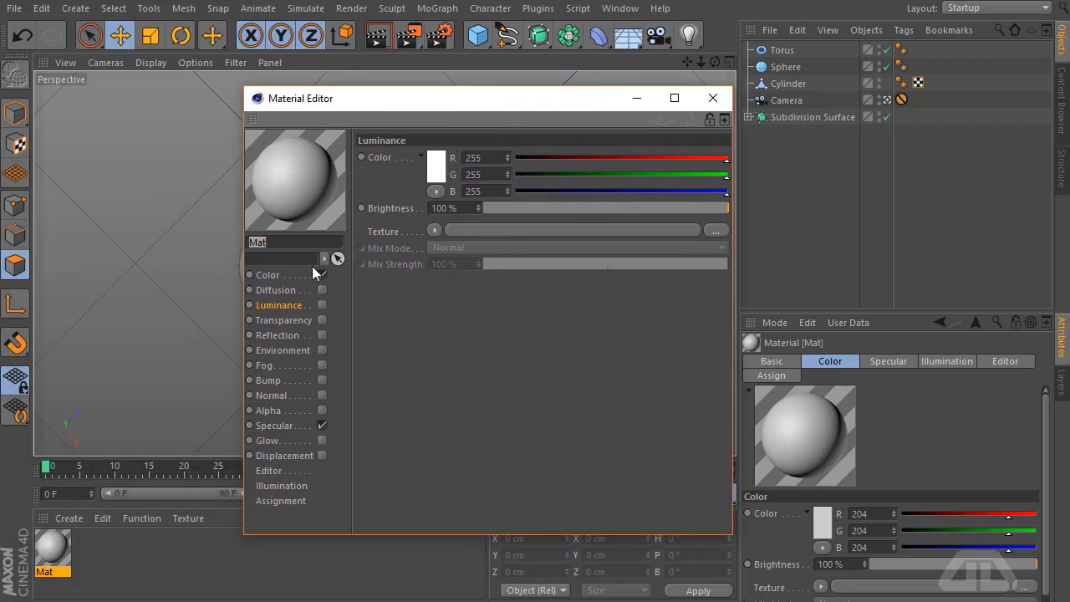
click(431, 171)
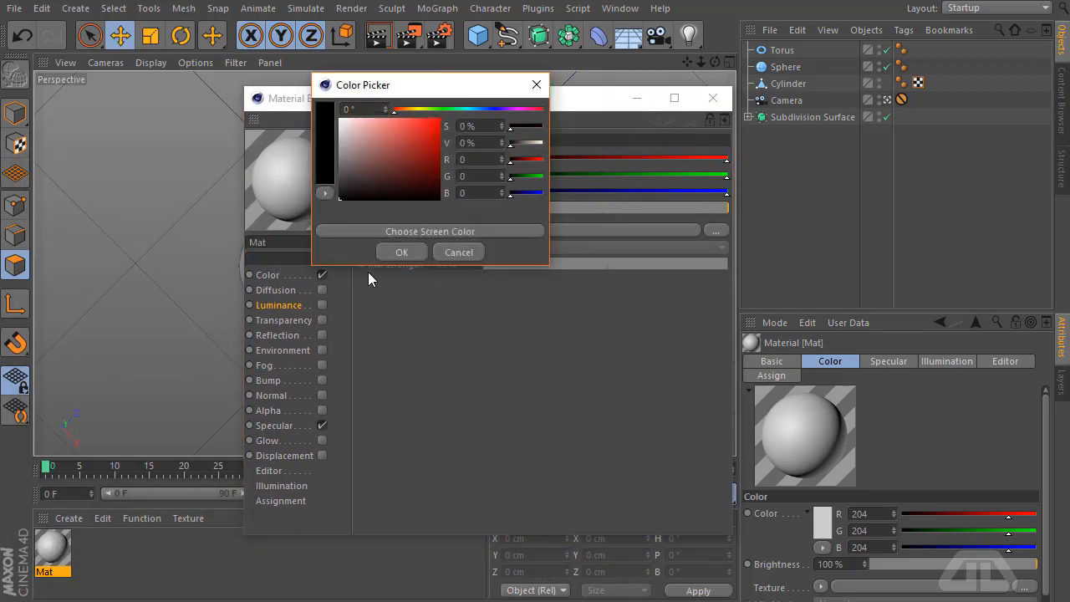
click(400, 253)
click(287, 275)
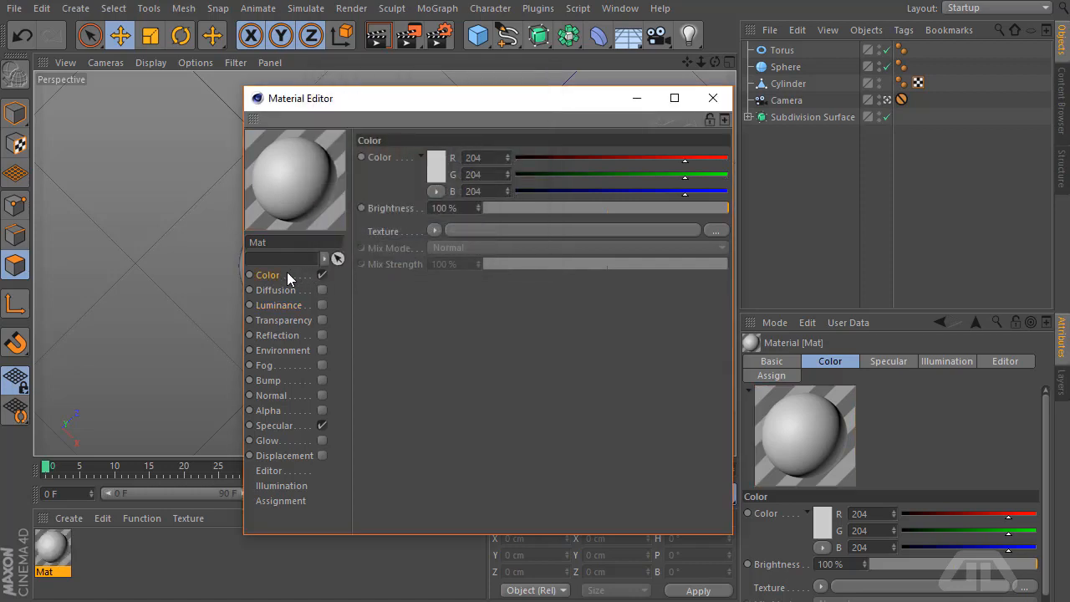
click(431, 173)
click(363, 180)
click(399, 252)
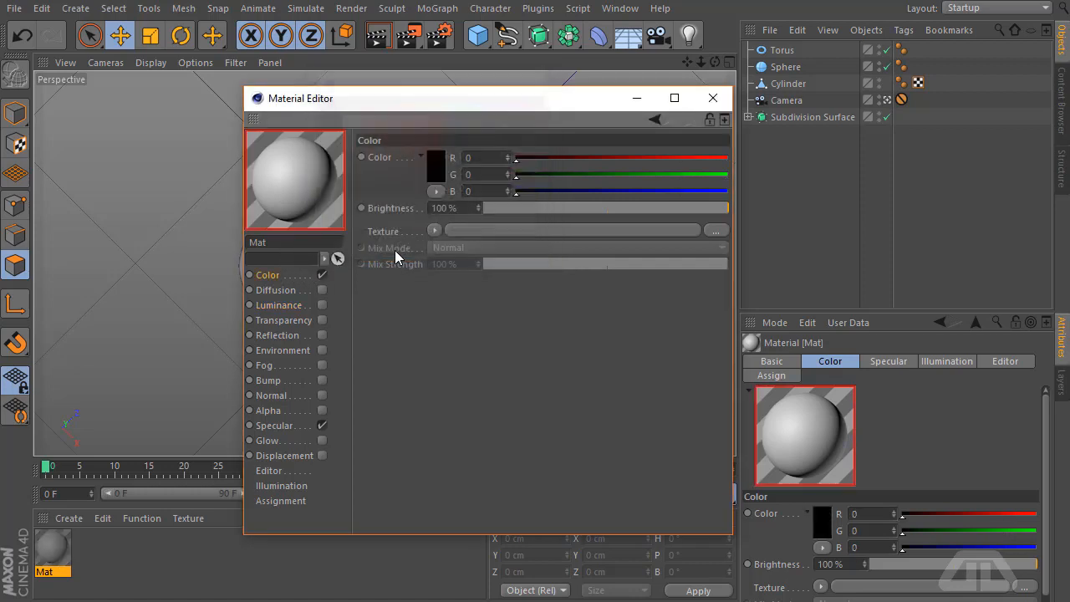
Enable Reflection on the black material with 25% brightness and a Fresnel texture at 22% mix strength
click(284, 334)
click(322, 335)
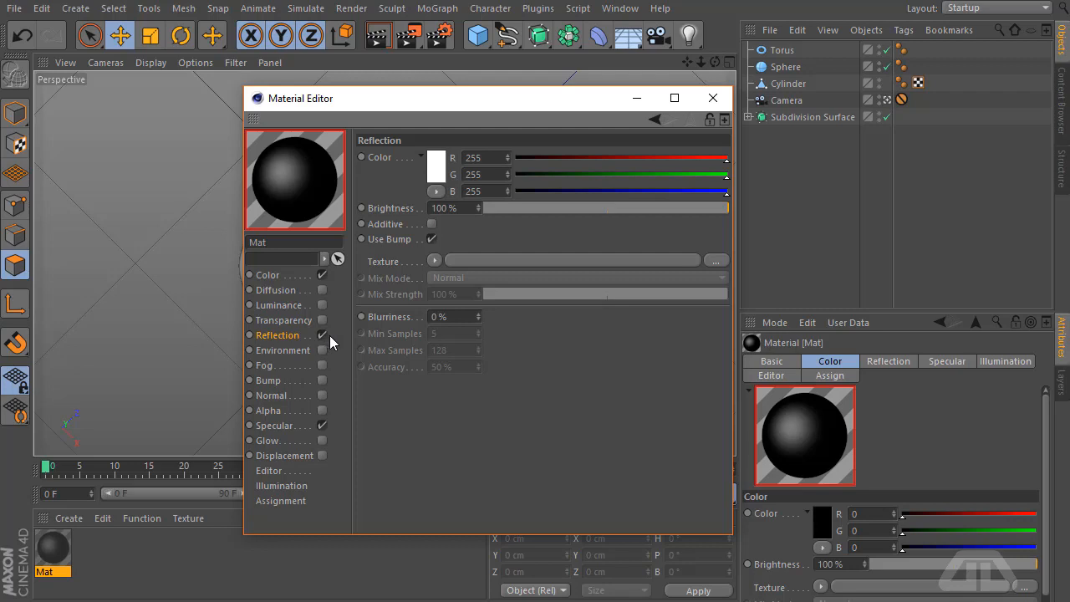
drag(548, 206, 550, 208)
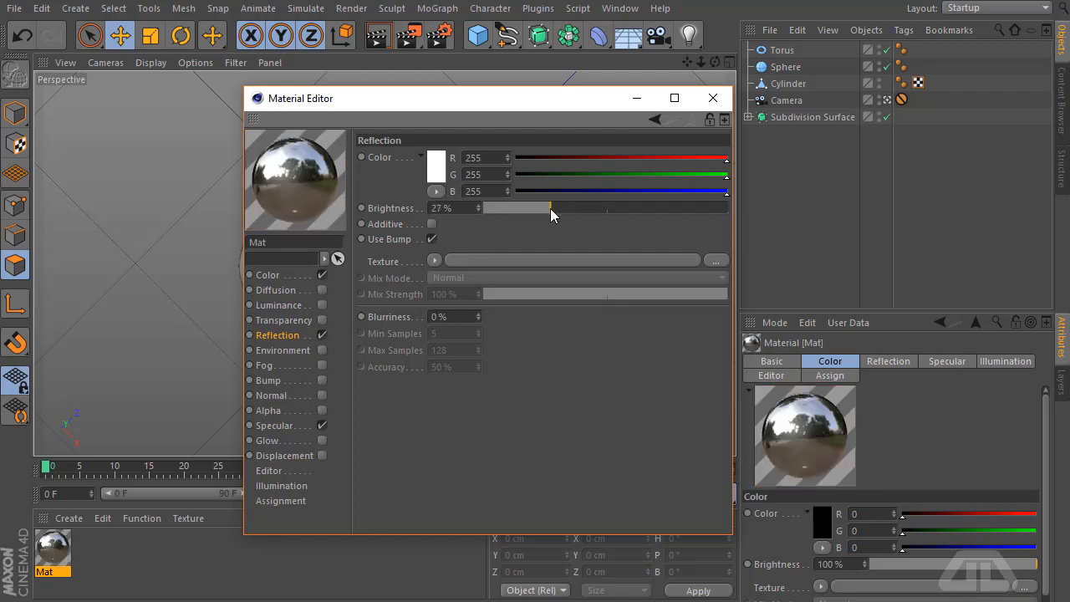
click(434, 261)
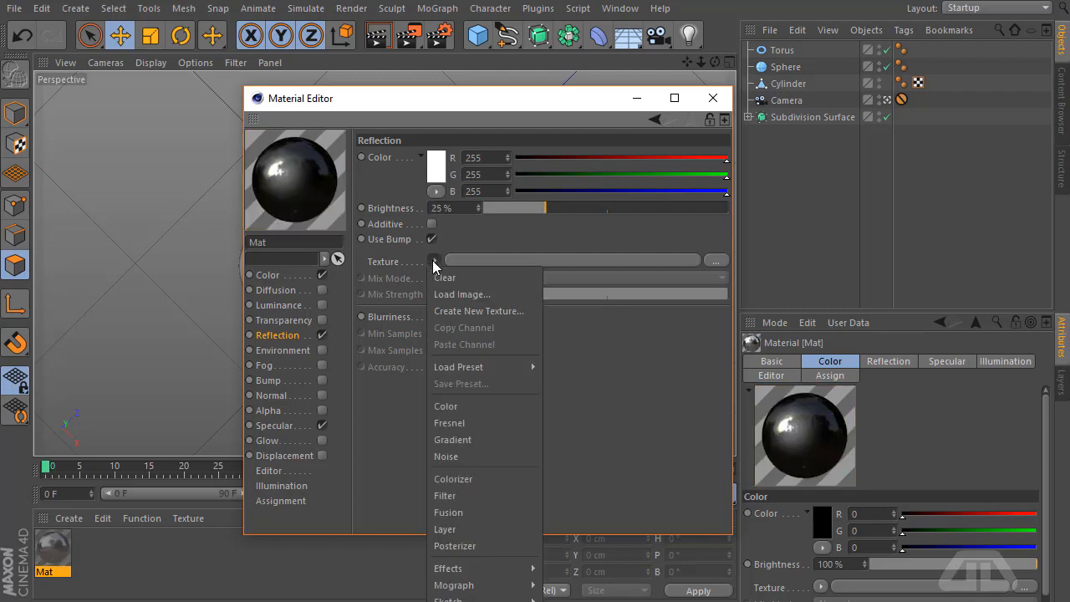
click(465, 421)
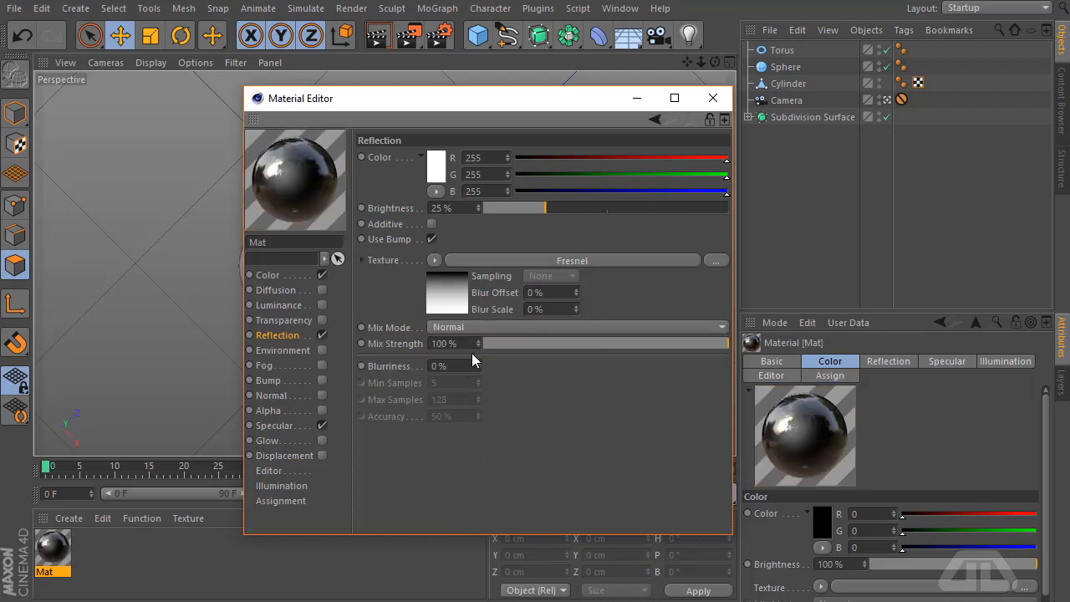
drag(606, 349, 540, 341)
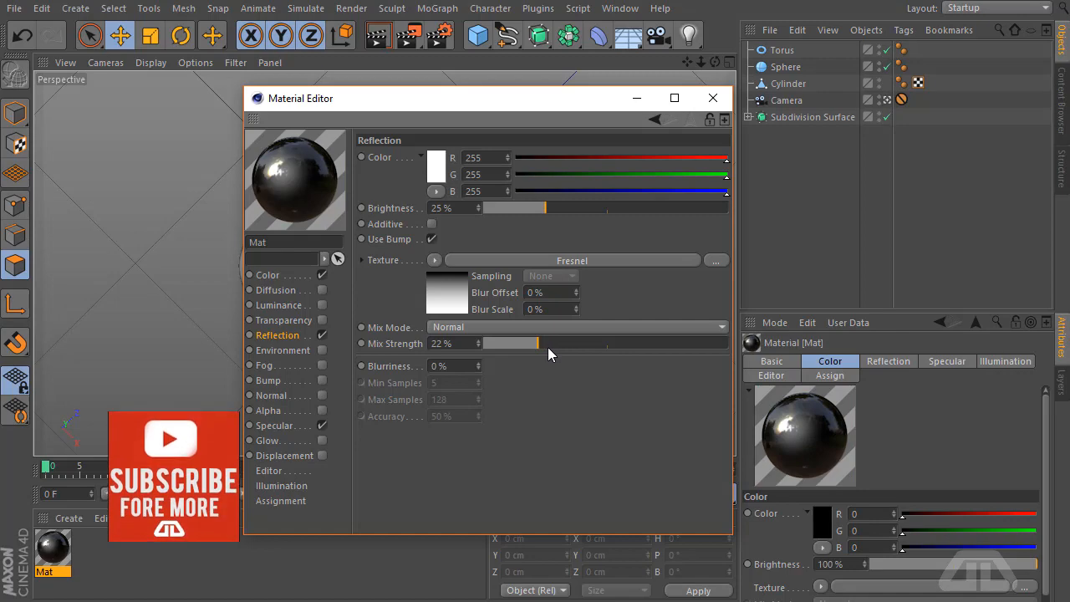
click(712, 98)
Duplicate the glossy black material
click(98, 562)
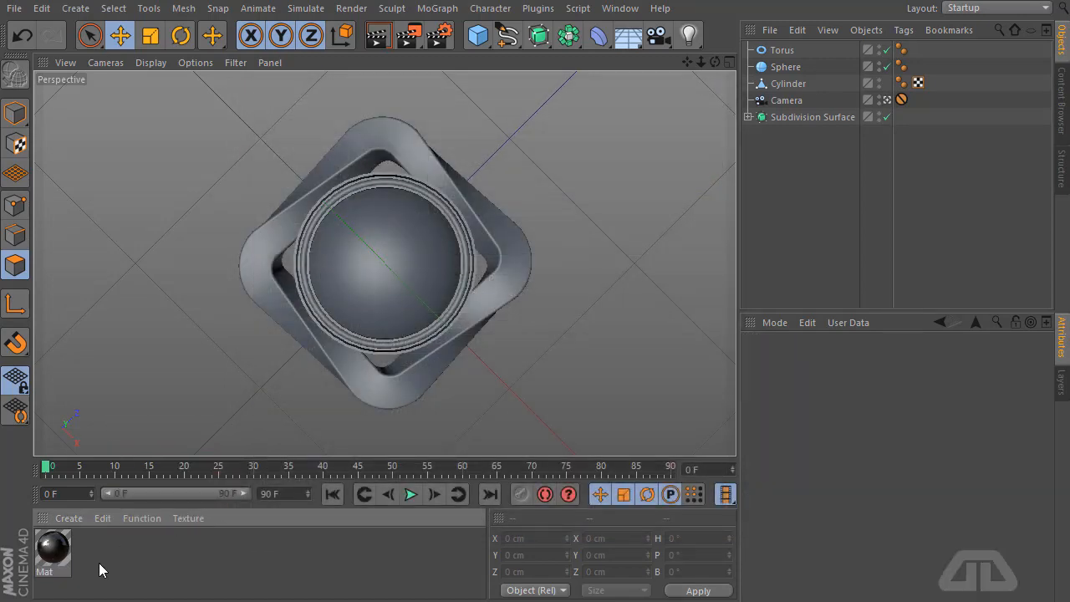
click(63, 559)
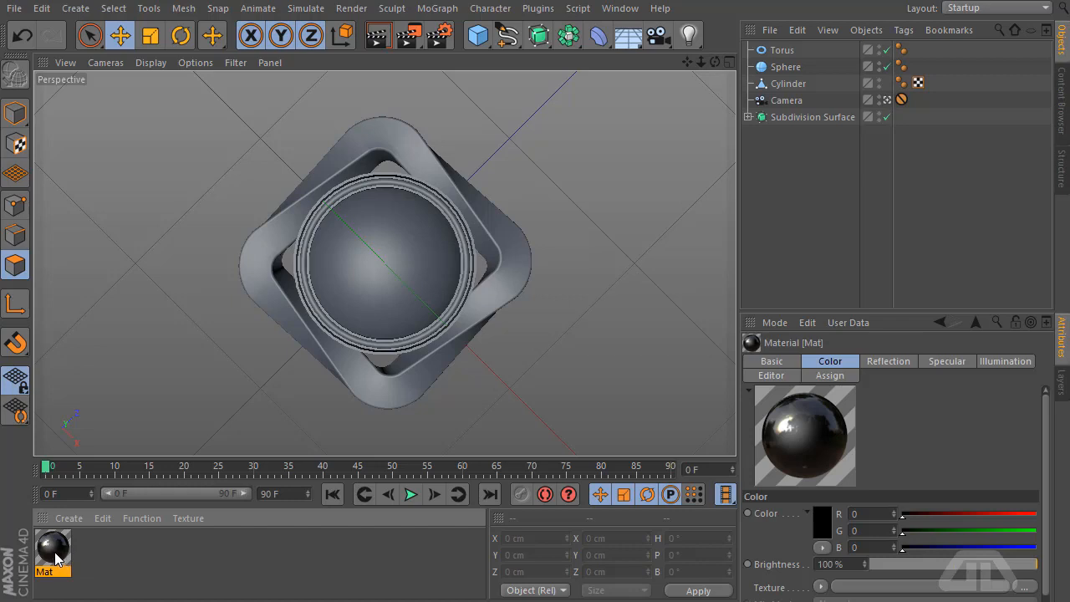
ctrl+drag(55, 558, 91, 562)
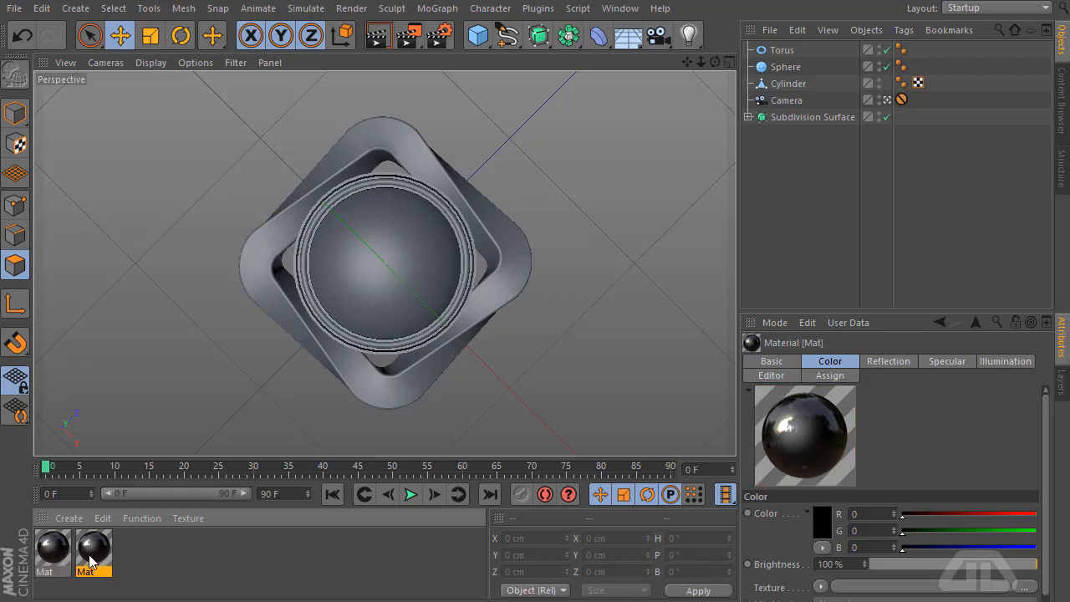
Load the Tutorial.png image from the Footage folder as the Color texture of the first black material
click(69, 562)
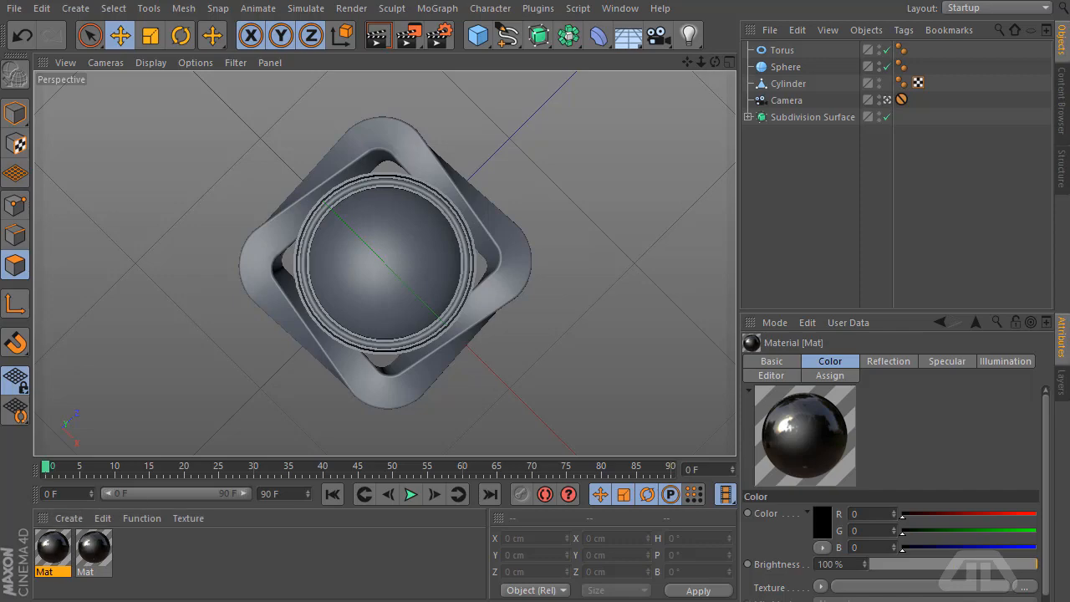
drag(2, 148, 634, 103)
click(305, 281)
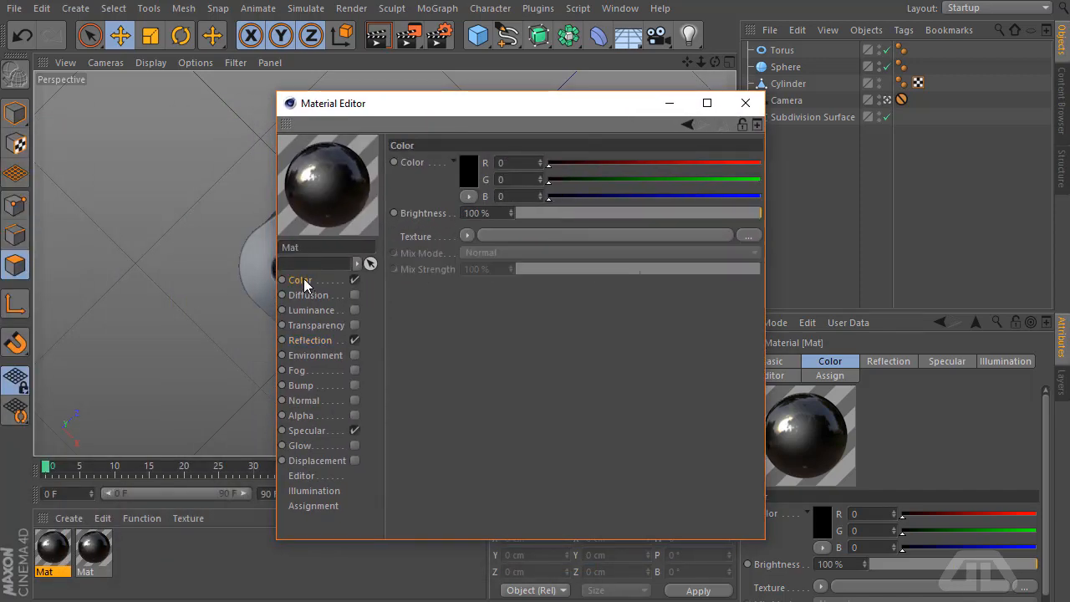
click(616, 236)
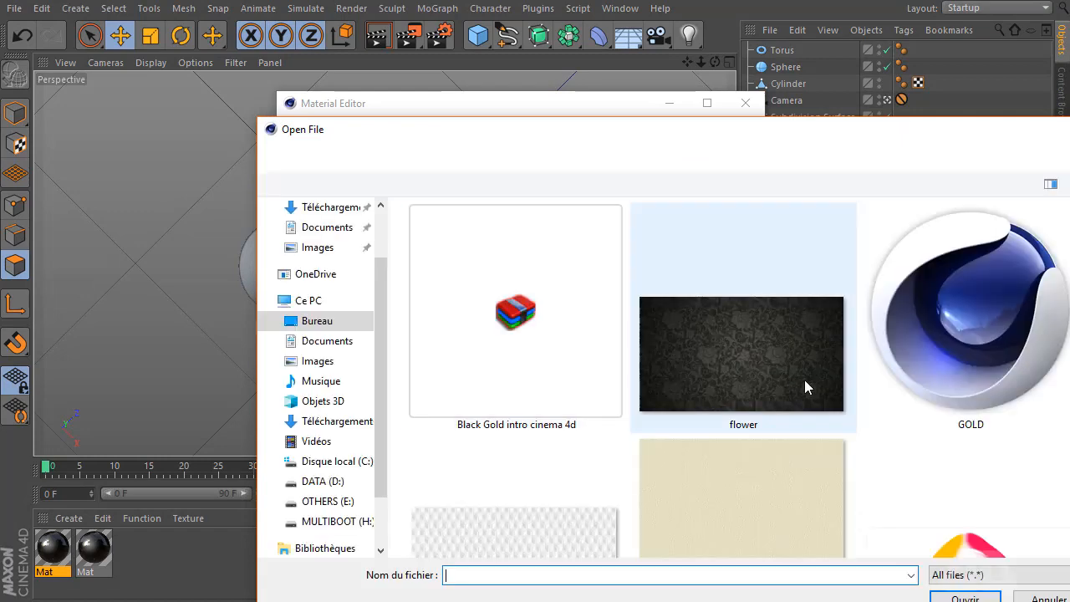
scroll(888, 419, down, 4)
double_click(983, 297)
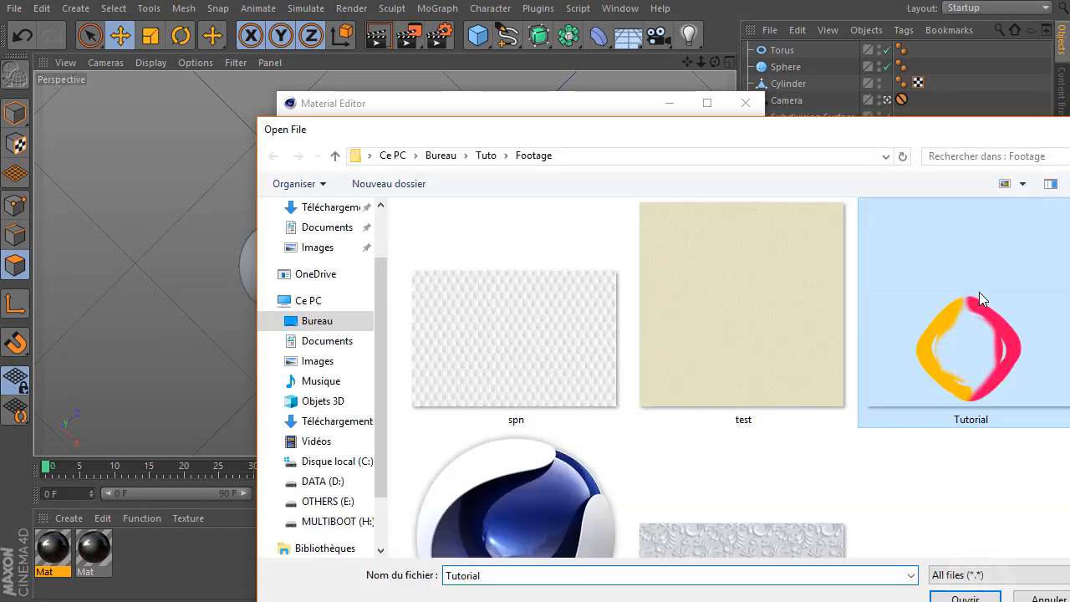
click(530, 361)
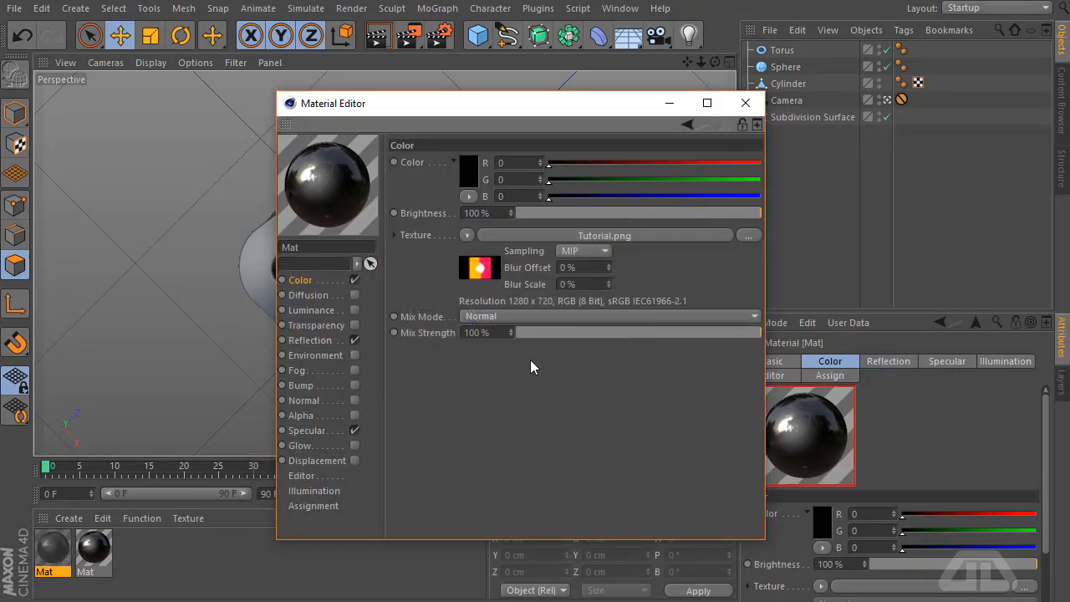
click(736, 107)
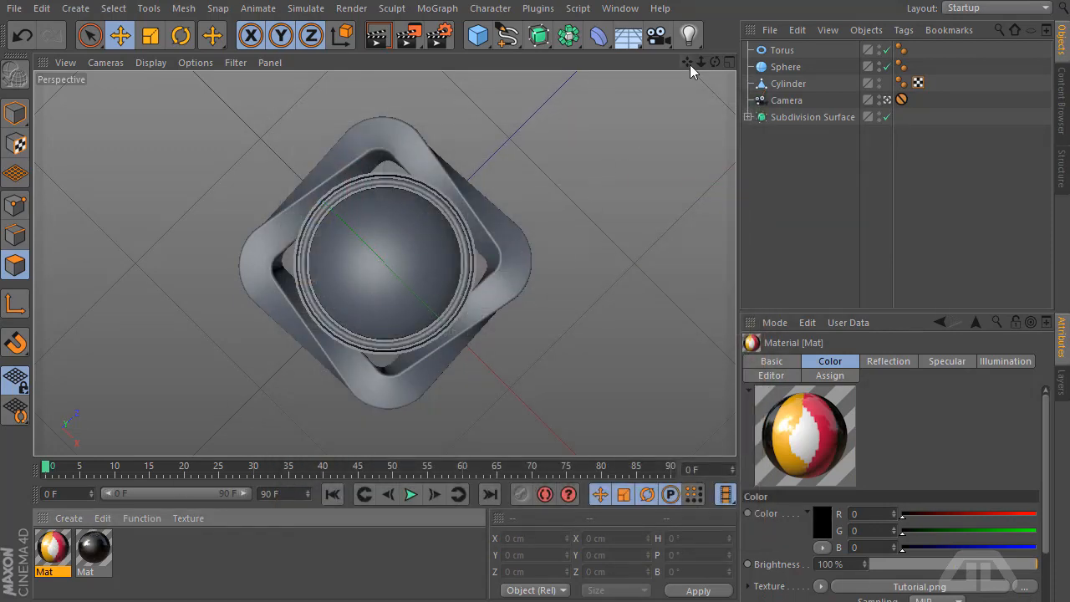
Leave the camera view, add a Subdivision Surface and make the cylinder its child
drag(688, 62, 687, 62)
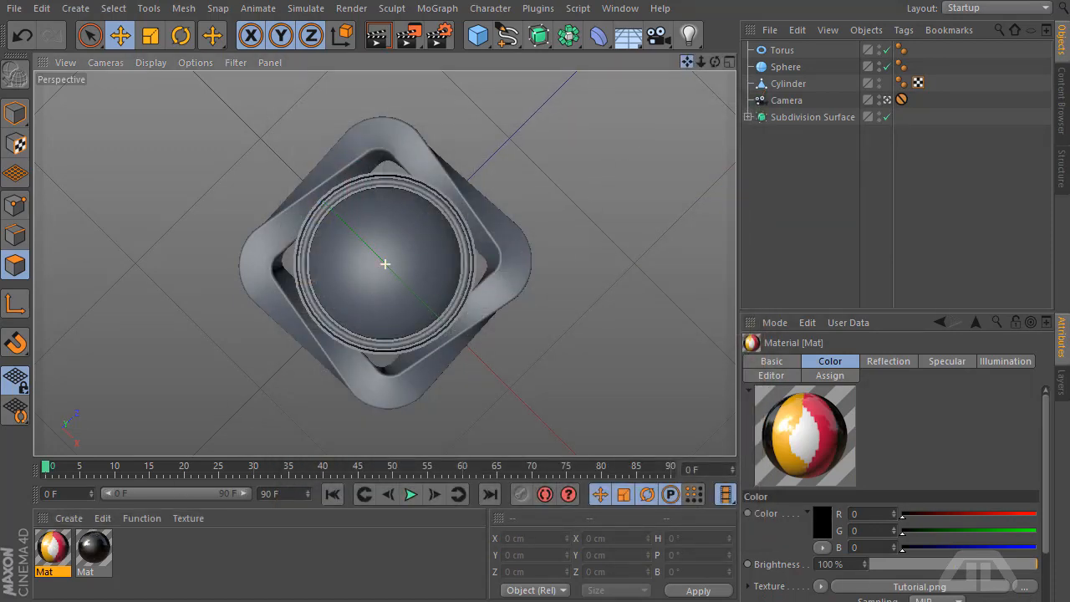
click(887, 100)
drag(717, 68, 793, 154)
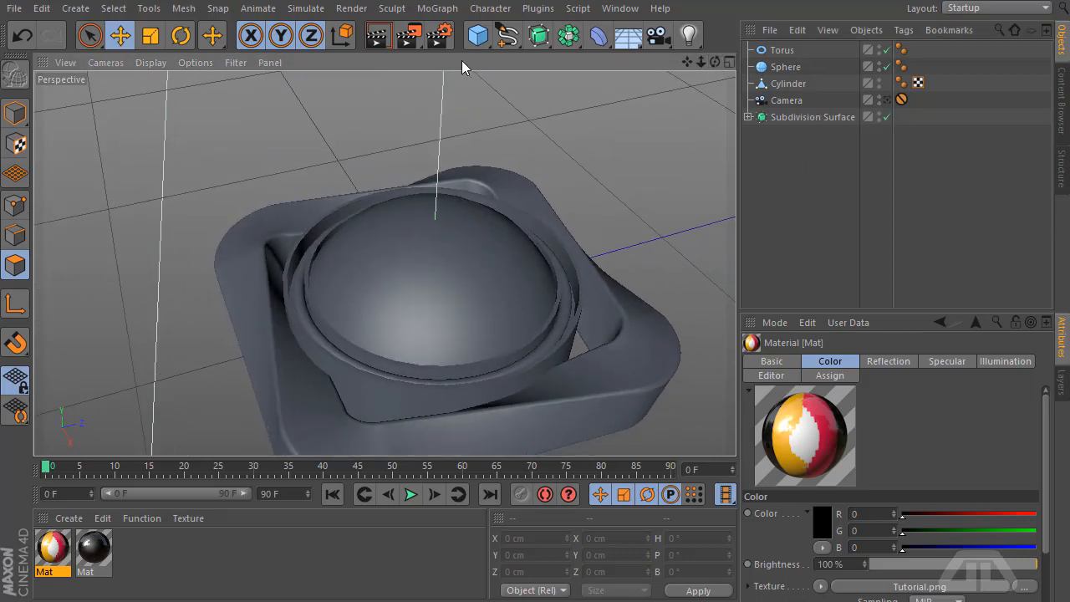
click(539, 35)
drag(789, 101, 795, 56)
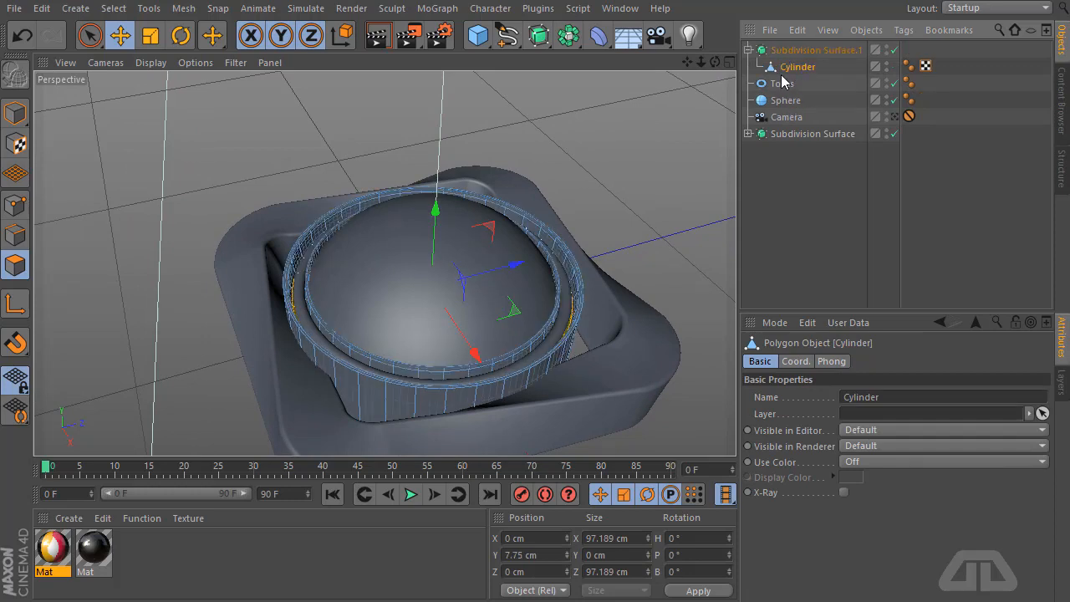
click(800, 205)
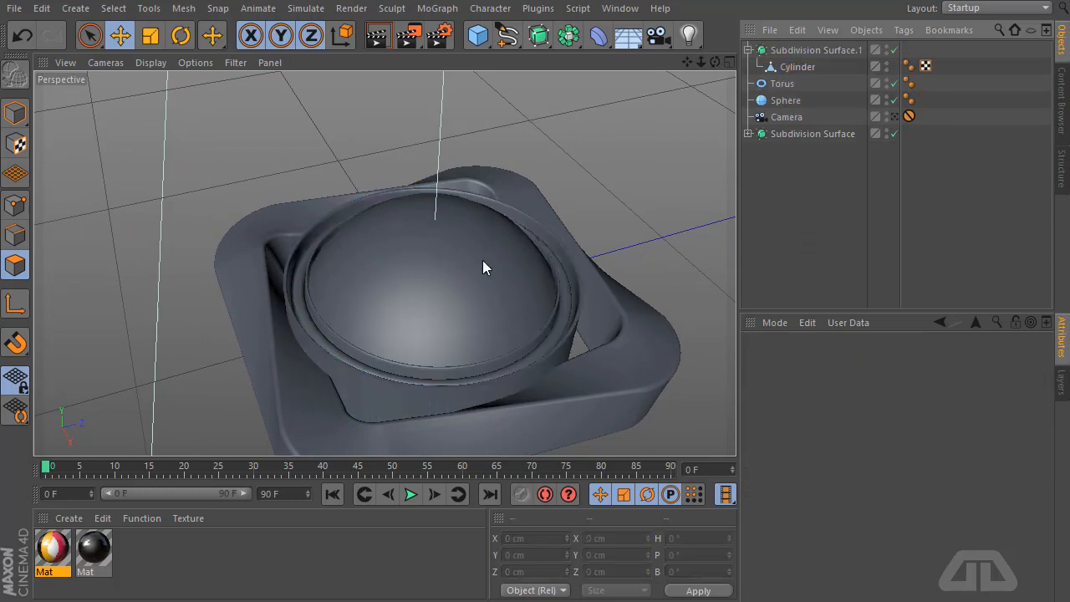
Apply the Tutorial.png material to the twisted frame and the glossy black material to the cylinder
drag(58, 550, 276, 371)
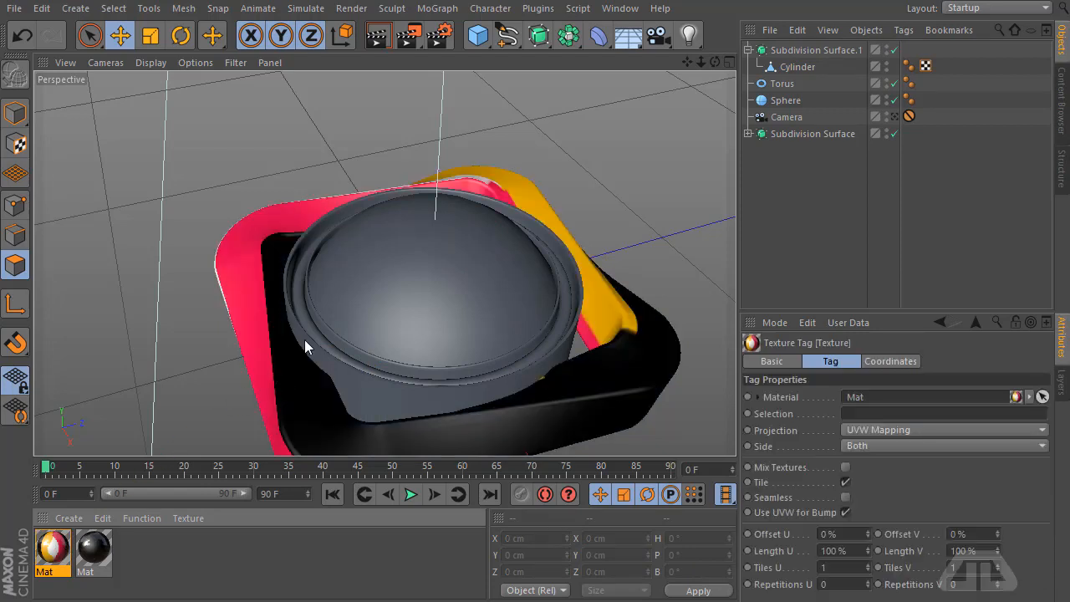
drag(714, 62, 85, 478)
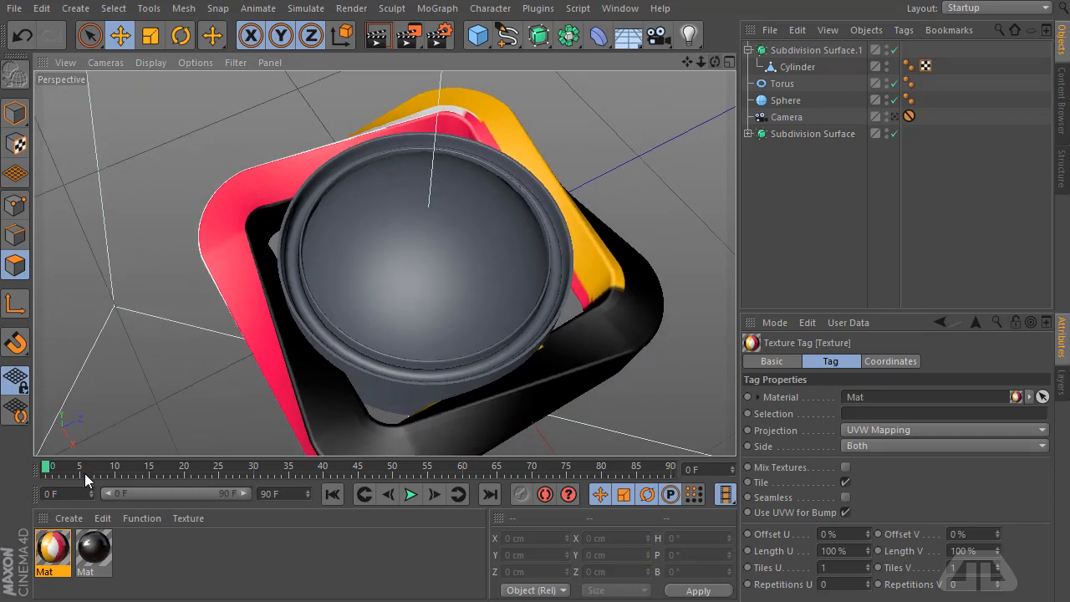
click(105, 549)
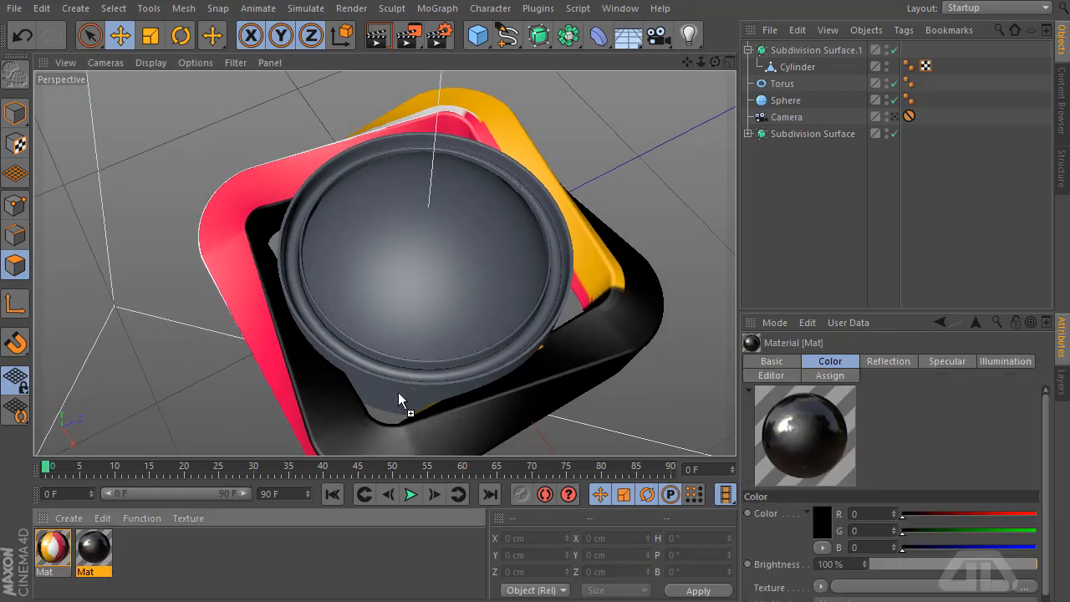
drag(398, 393, 398, 392)
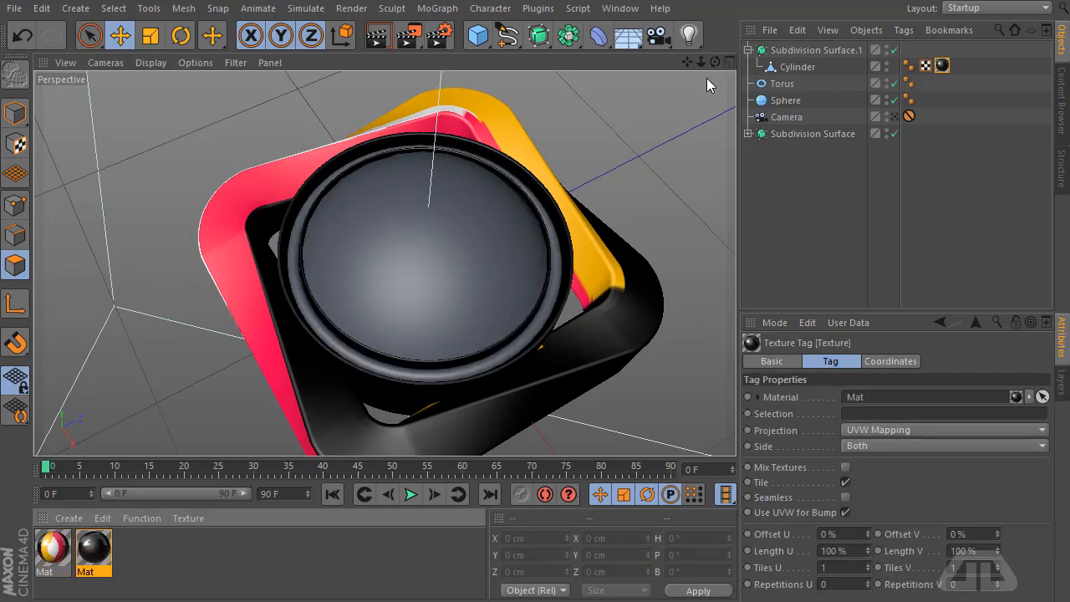
Create a new material and set its Color channel to white (RGB 255, 255, 255)
double_click(190, 575)
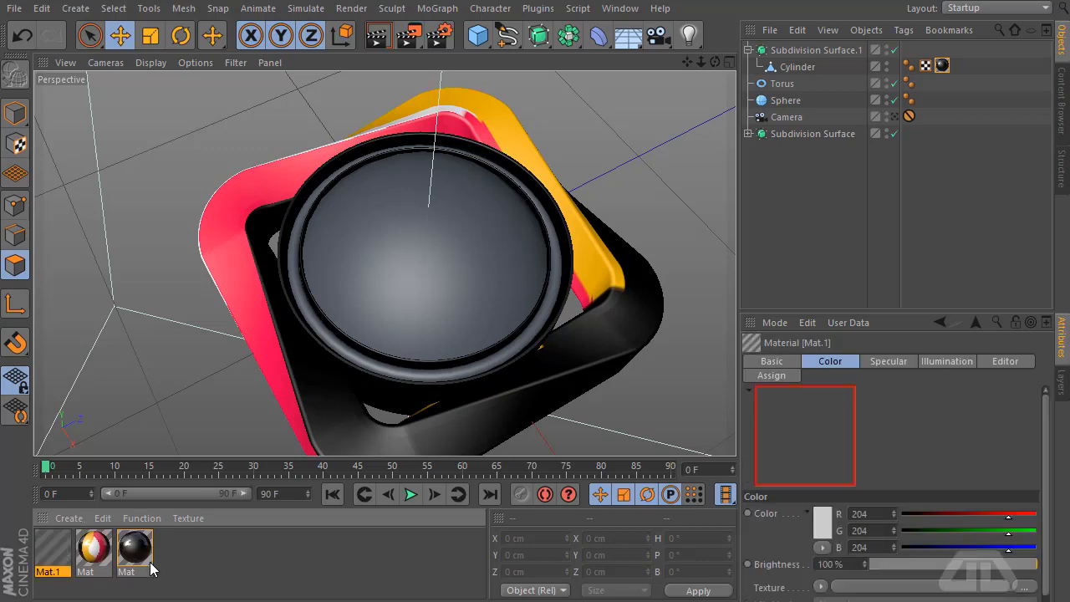
double_click(52, 548)
drag(185, 181, 501, 114)
click(283, 255)
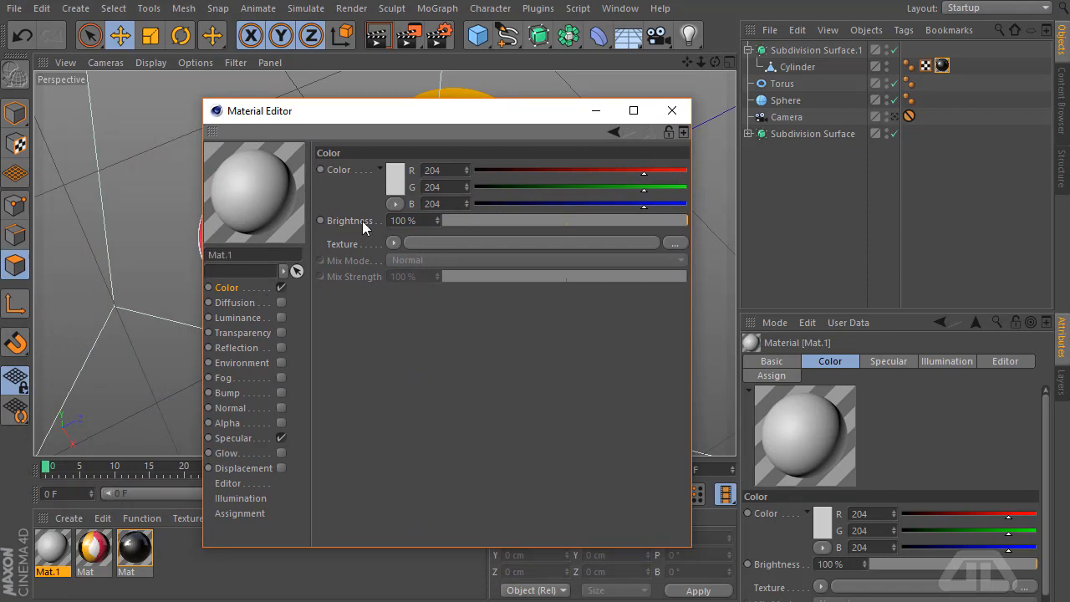
click(394, 178)
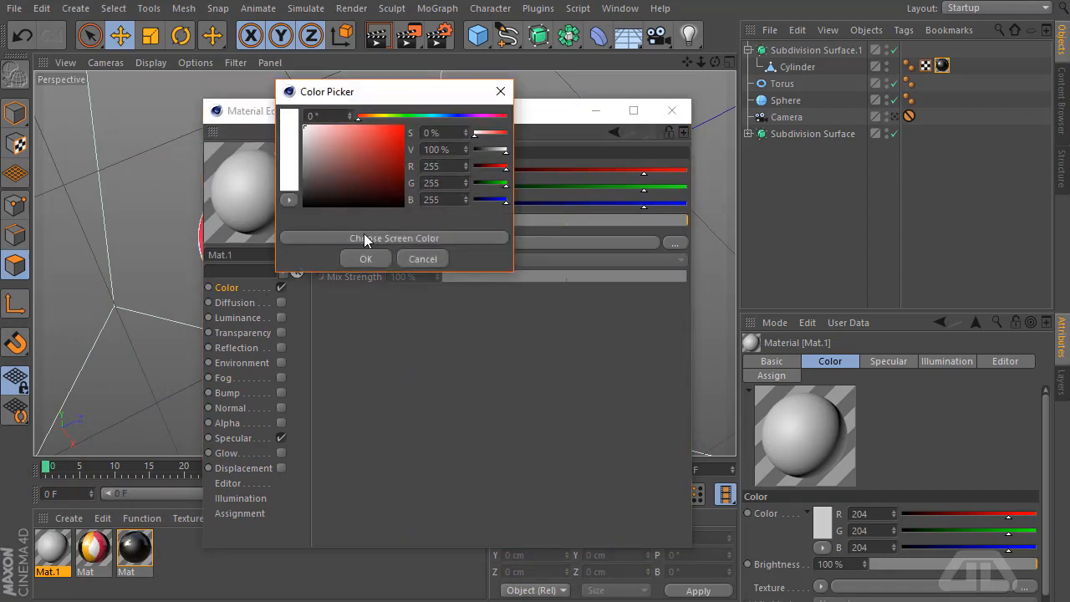
click(374, 260)
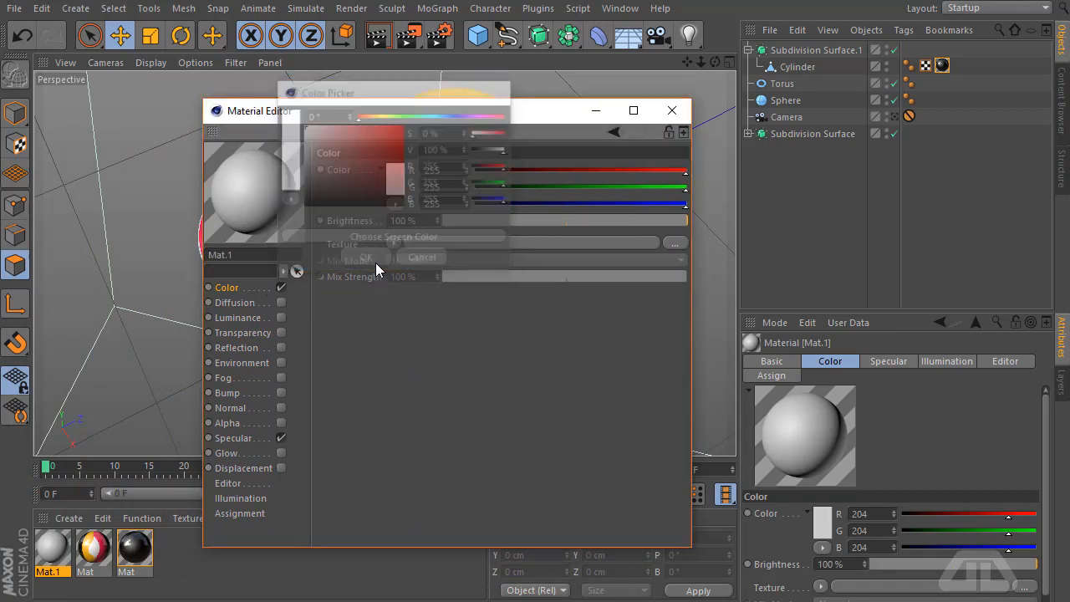
Enable Diffusion and Luminance on the white material, keeping the luminance colour white and setting its brightness to 200%
click(281, 303)
click(281, 317)
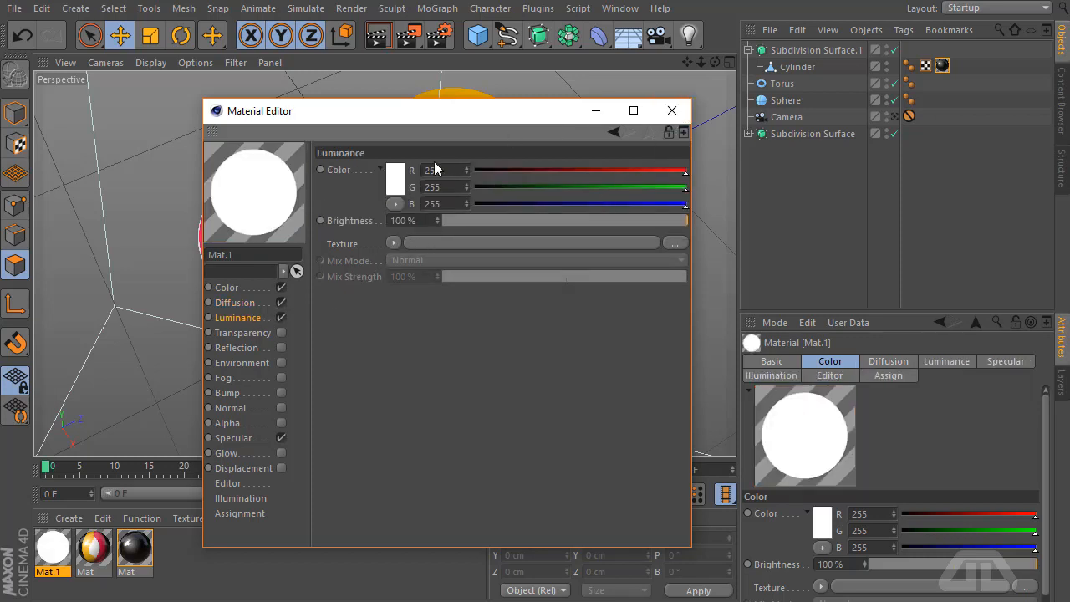
click(399, 185)
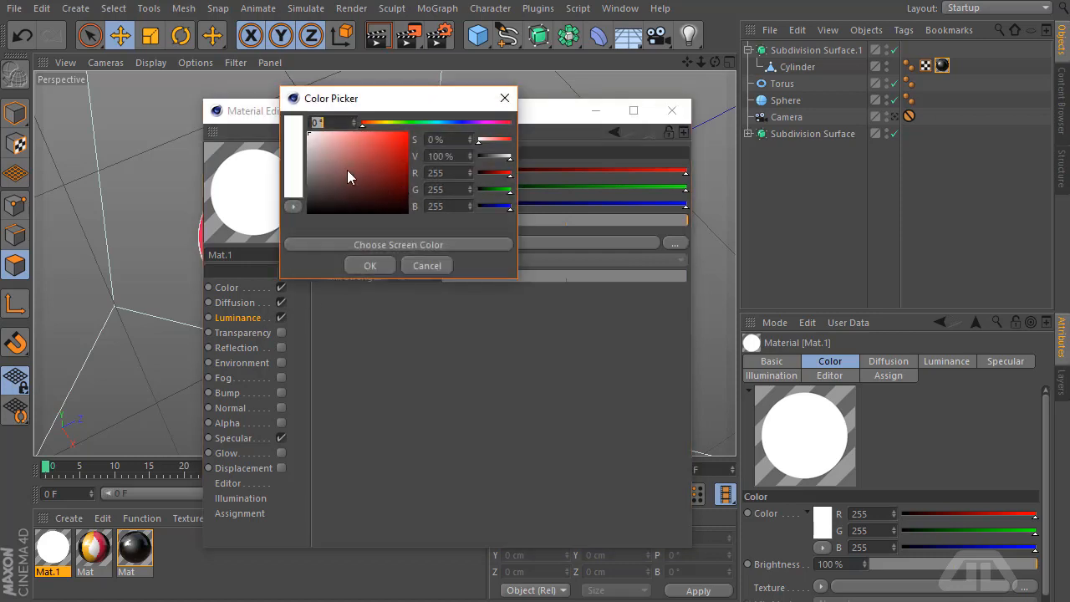
click(367, 265)
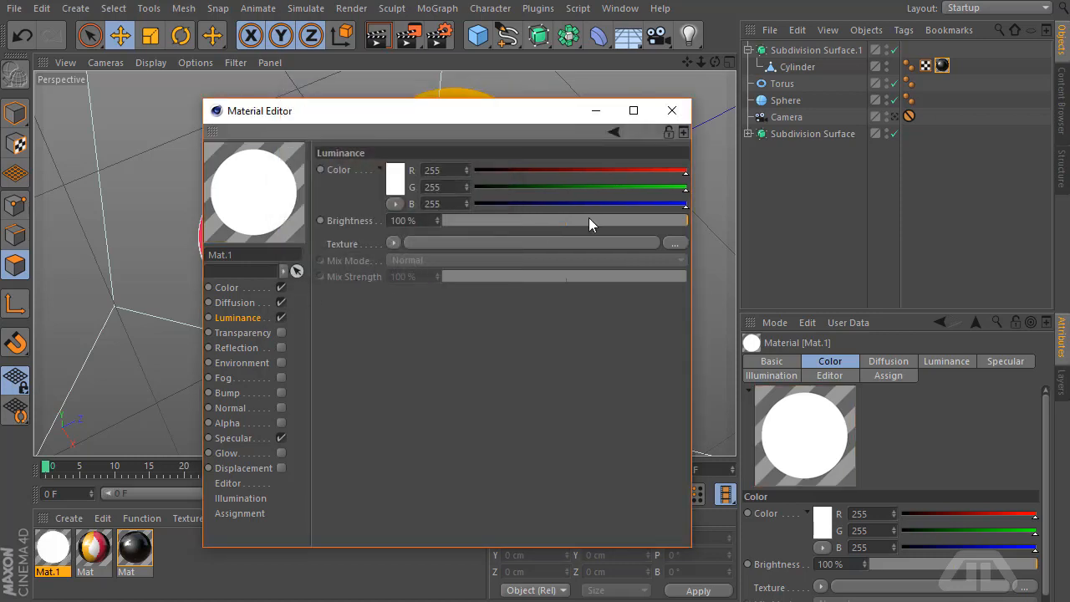
click(428, 219)
text(200)
key(Return)
click(671, 111)
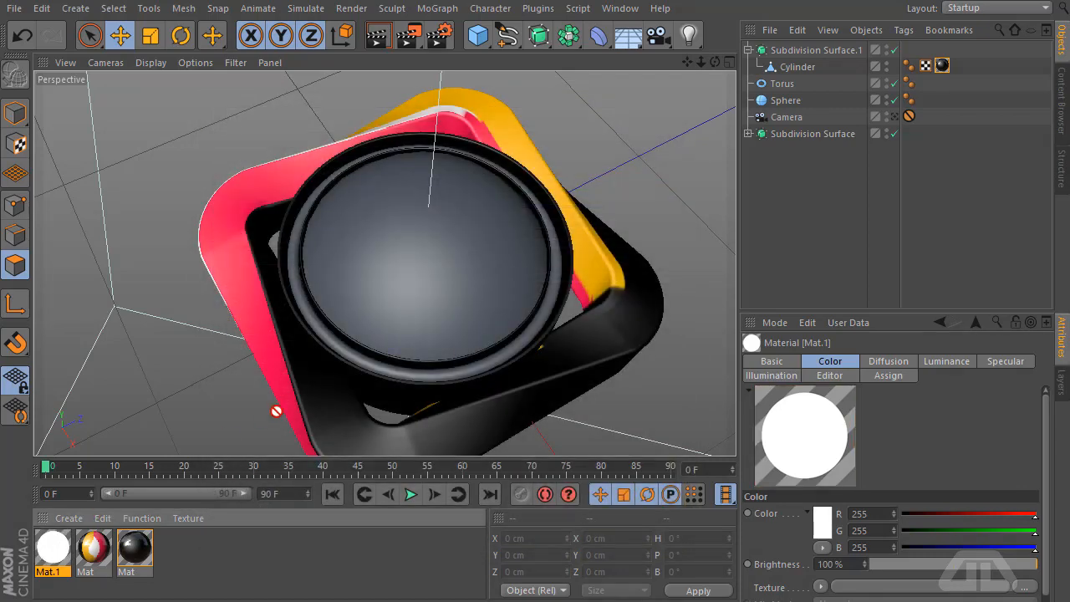
Apply the glowing white material to the torus ring and look through the camera again
drag(353, 355, 352, 354)
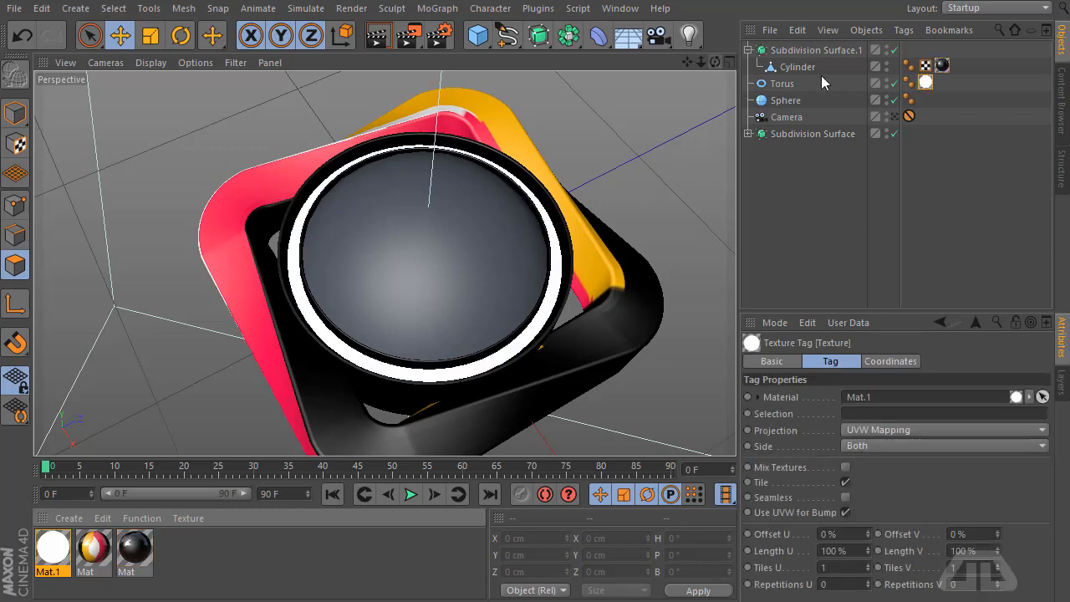
click(895, 116)
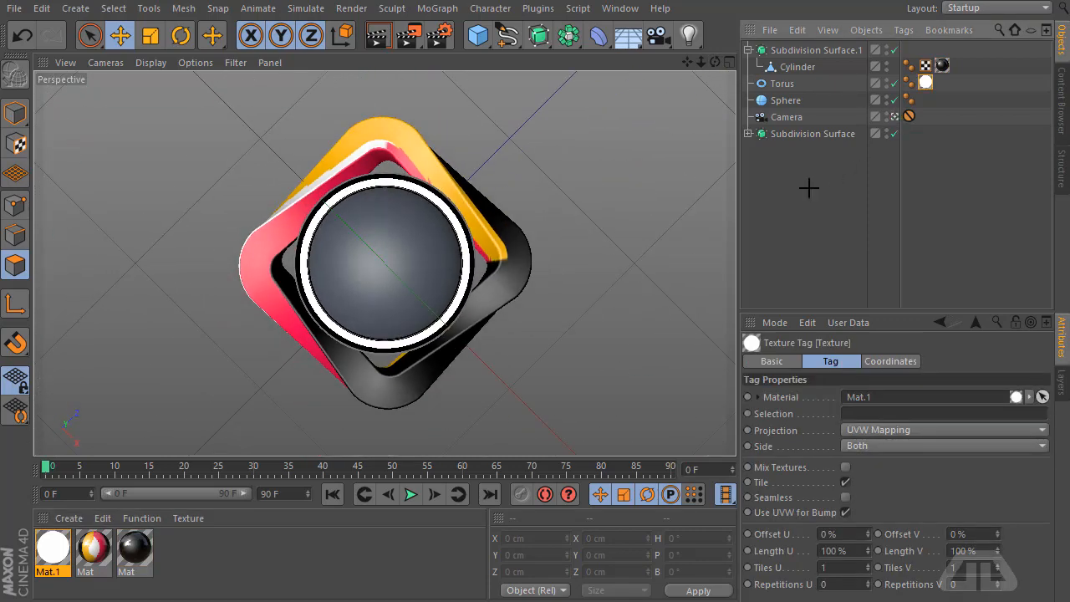
click(809, 188)
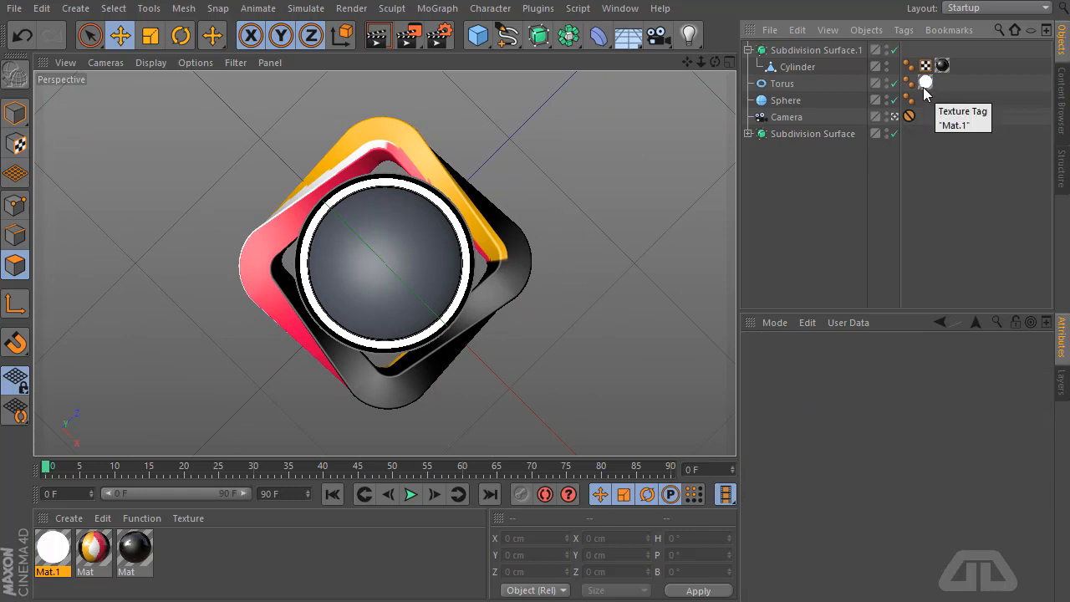
Try Cubic projection on the Sweep's texture tag, switch the projection to Frontal, and render a preview in the viewport
click(748, 134)
click(925, 149)
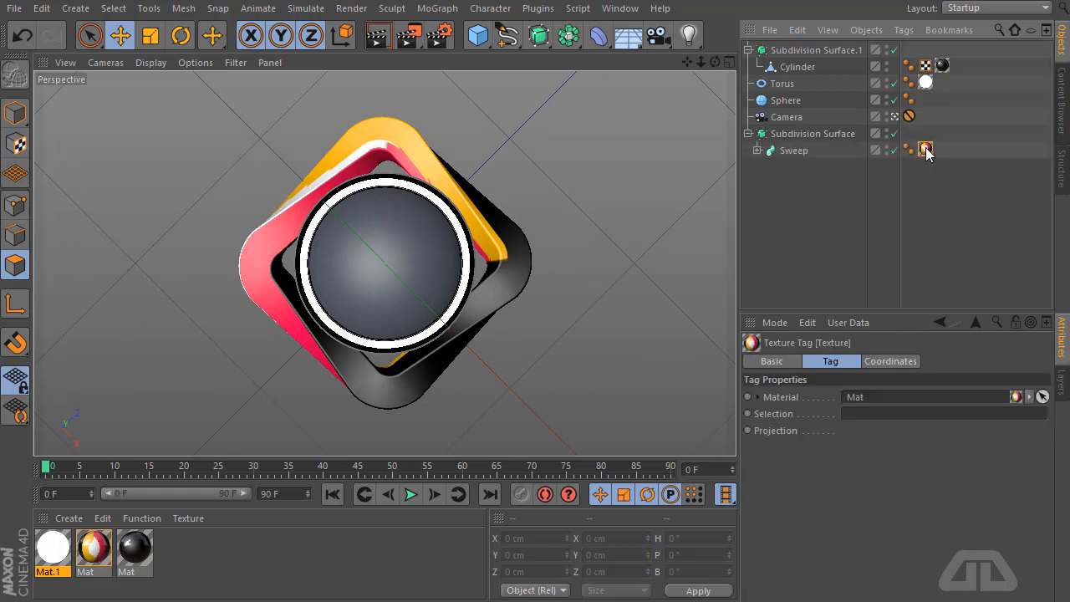
click(866, 429)
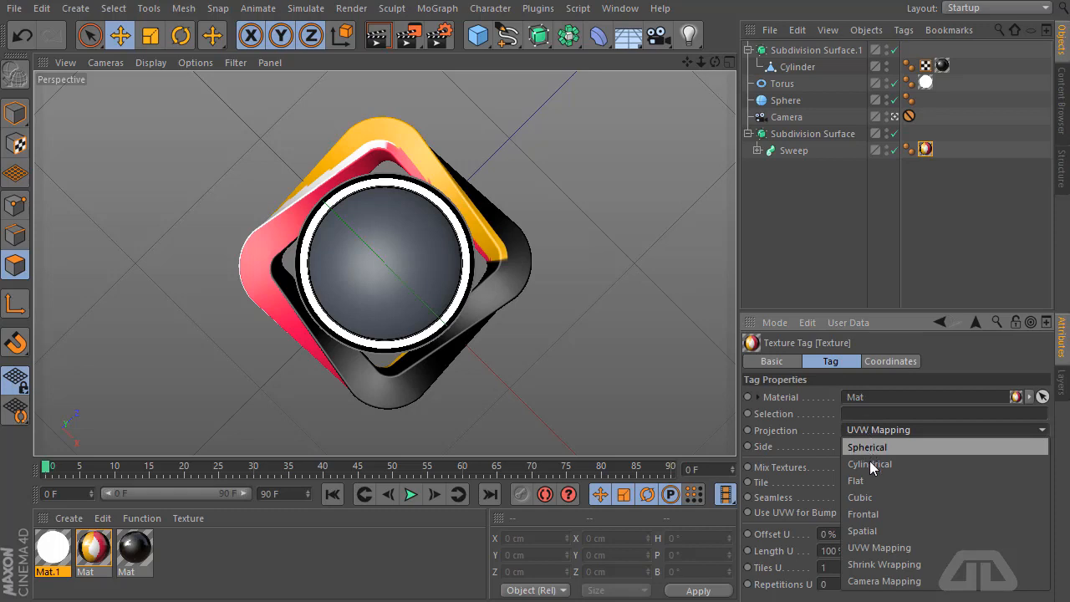
click(873, 495)
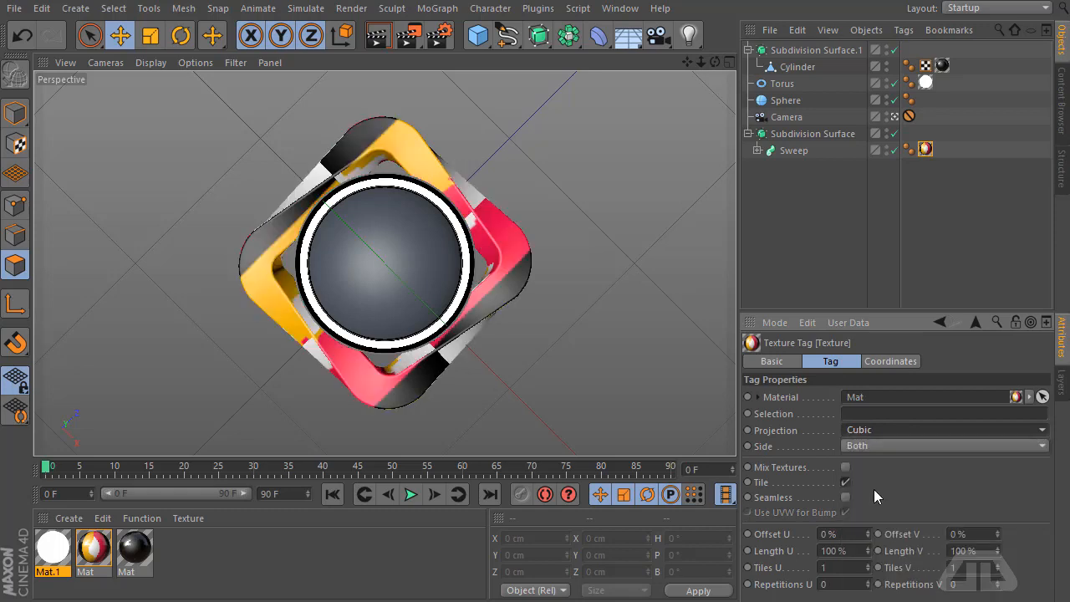
click(879, 445)
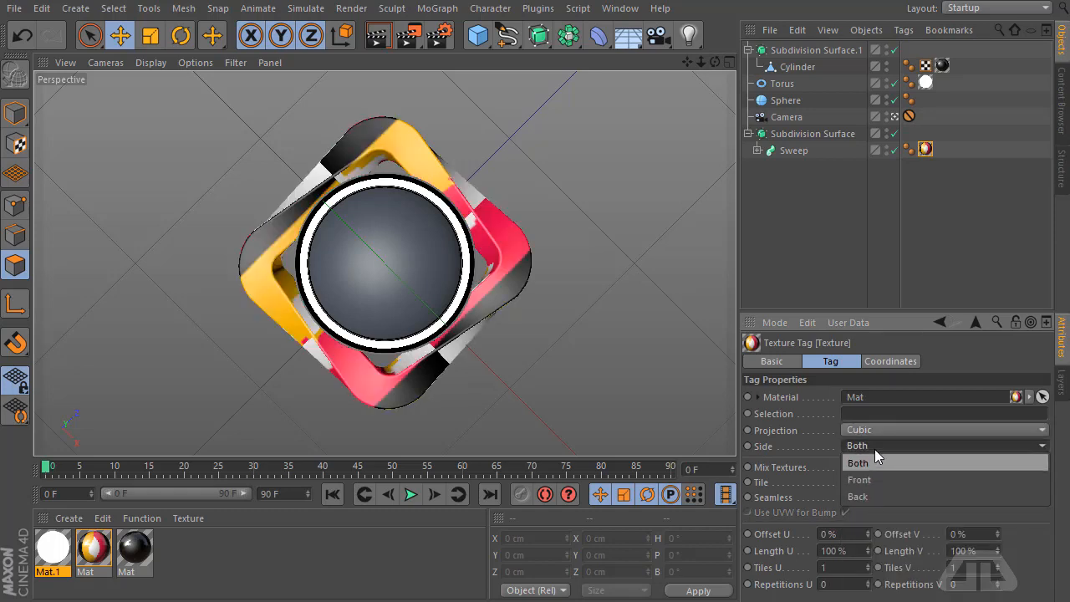
click(875, 449)
click(876, 432)
click(872, 506)
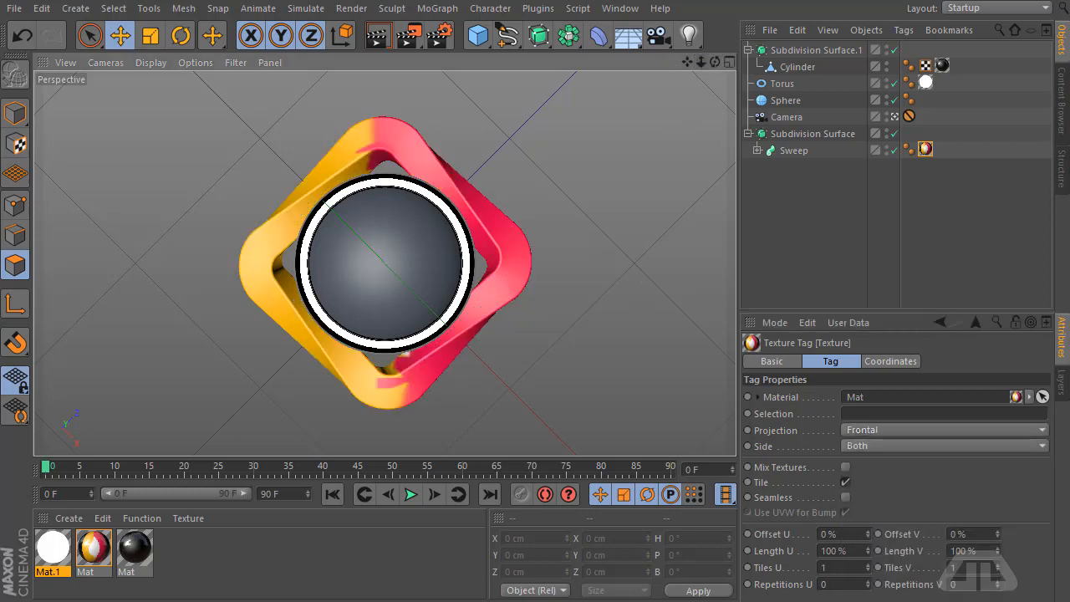
click(379, 40)
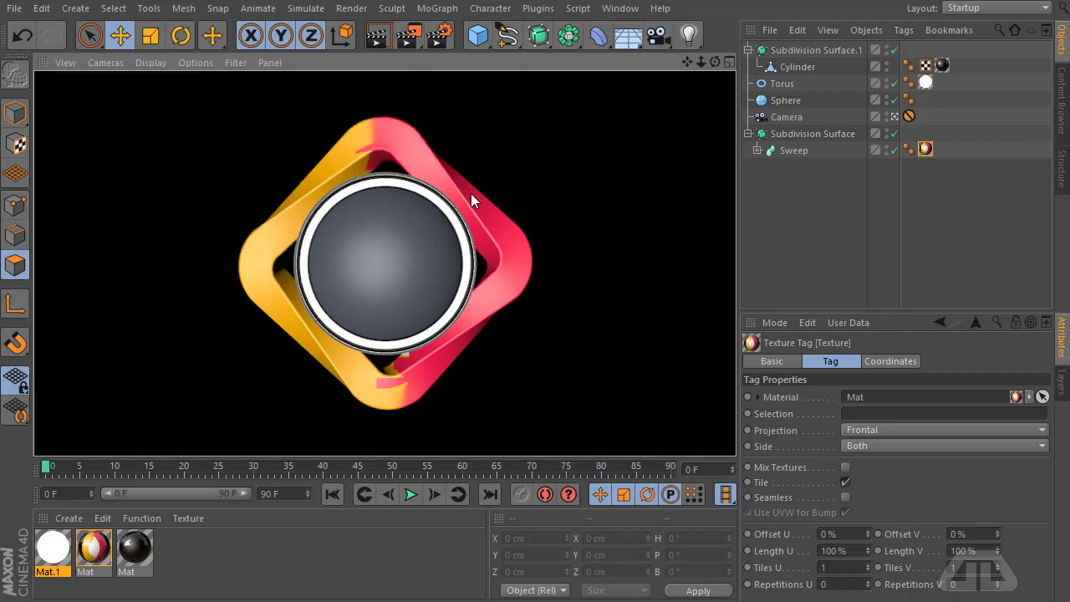
Set the render output's save format to PNG and enable its Alpha Channel
click(429, 34)
drag(442, 76, 435, 63)
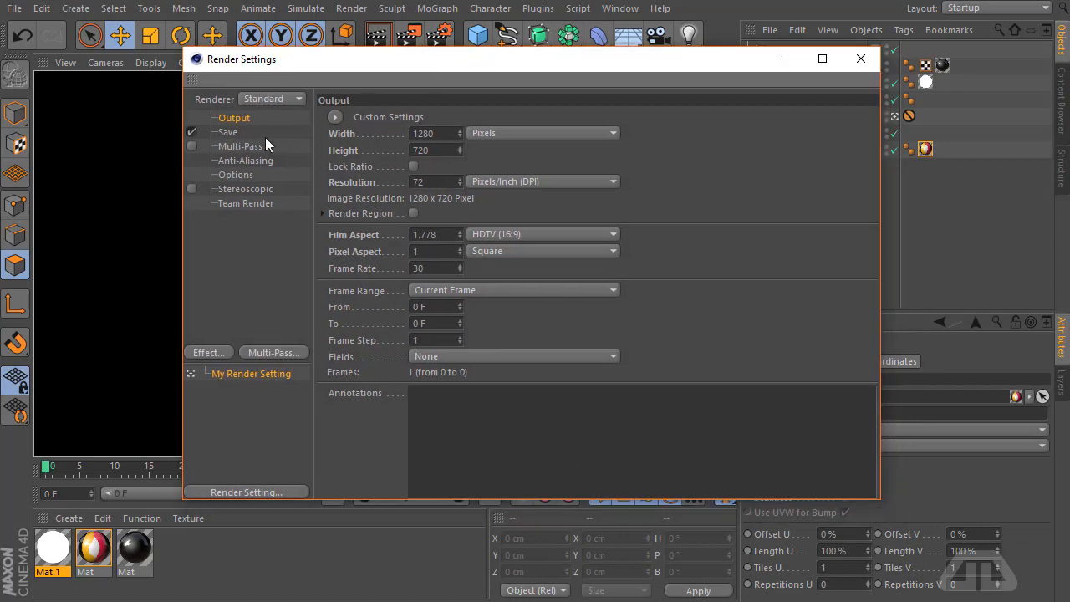
click(229, 132)
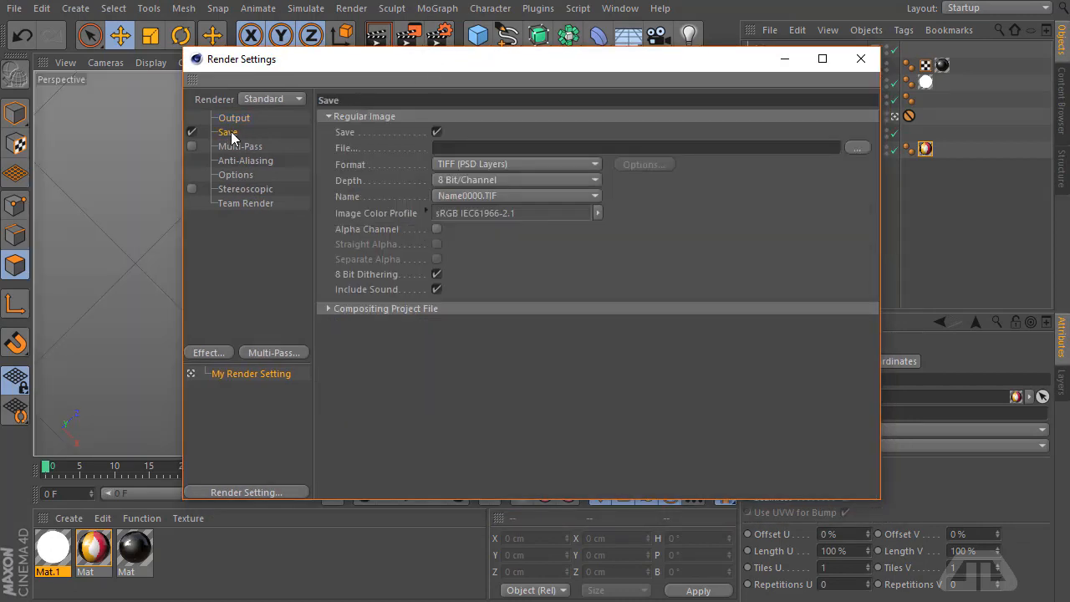
click(514, 163)
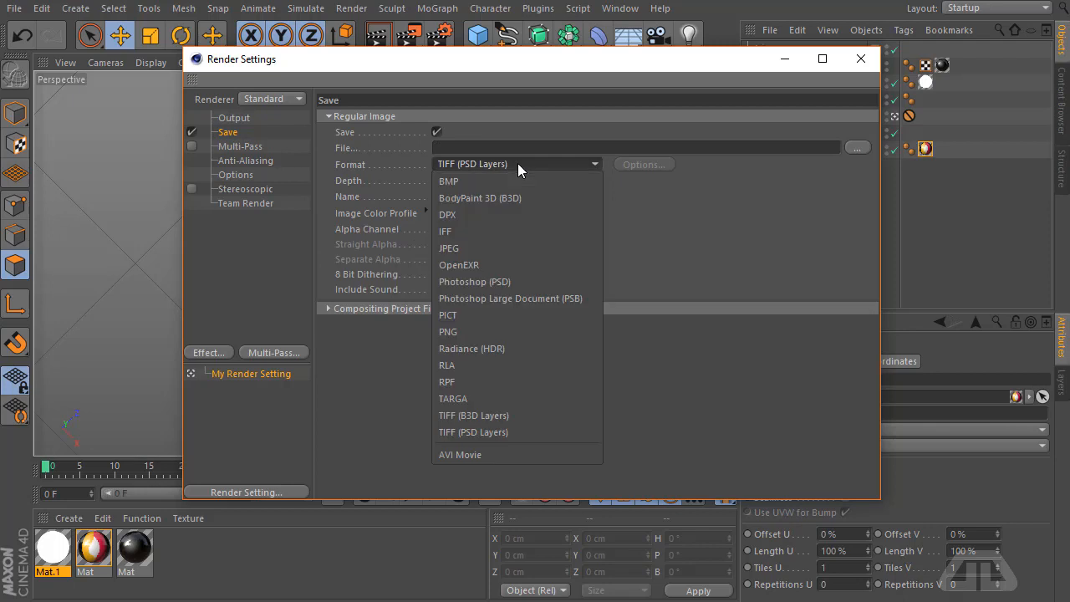
click(457, 332)
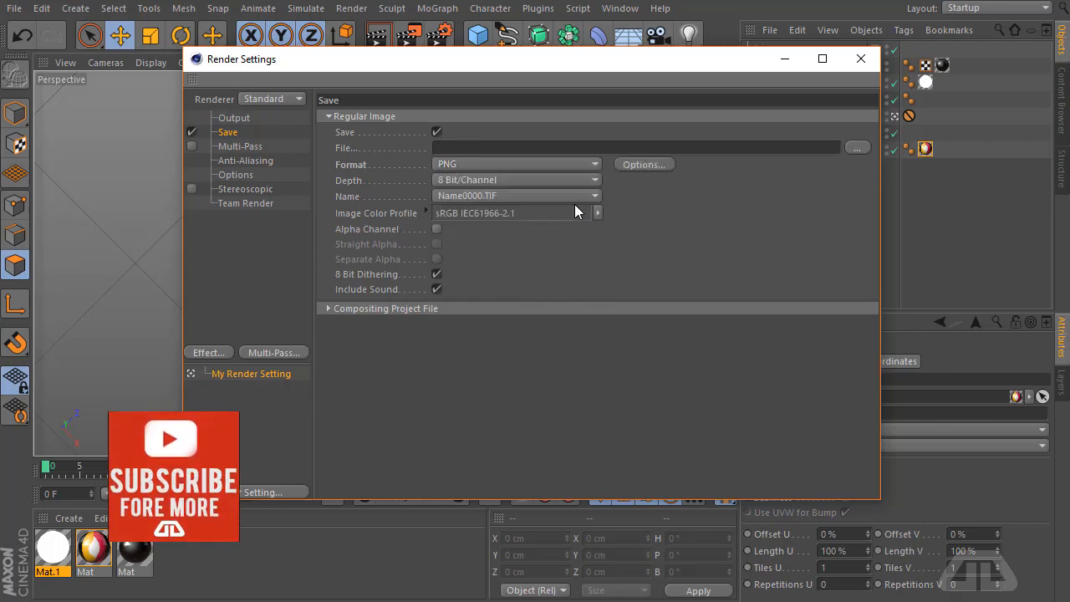
click(436, 229)
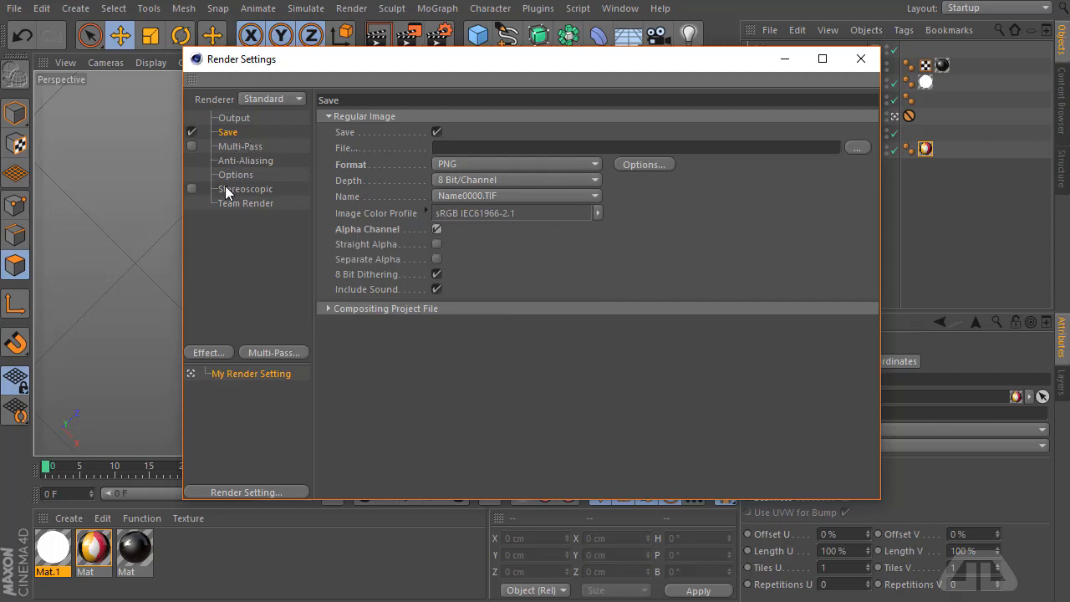
Add the Global Illumination and Ambient Occlusion effects to the render settings and close the settings window
click(216, 353)
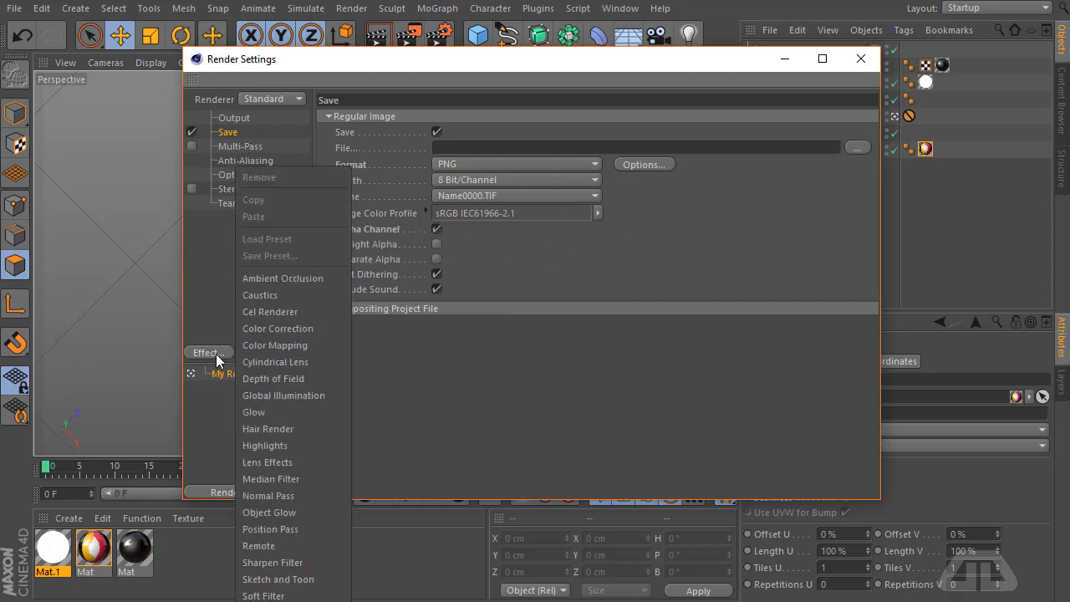
click(265, 396)
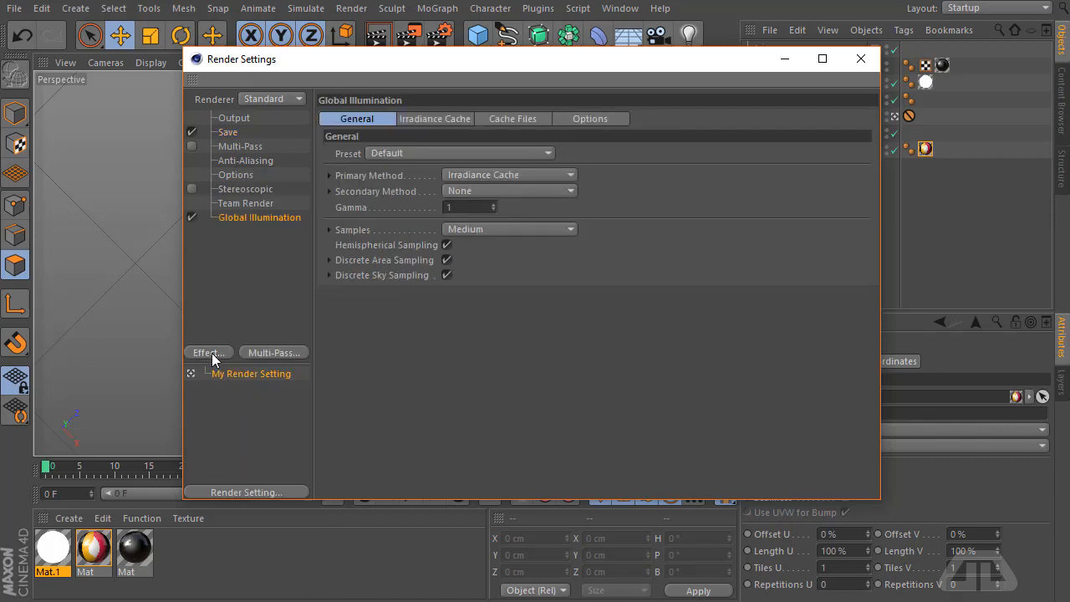
click(211, 353)
click(270, 300)
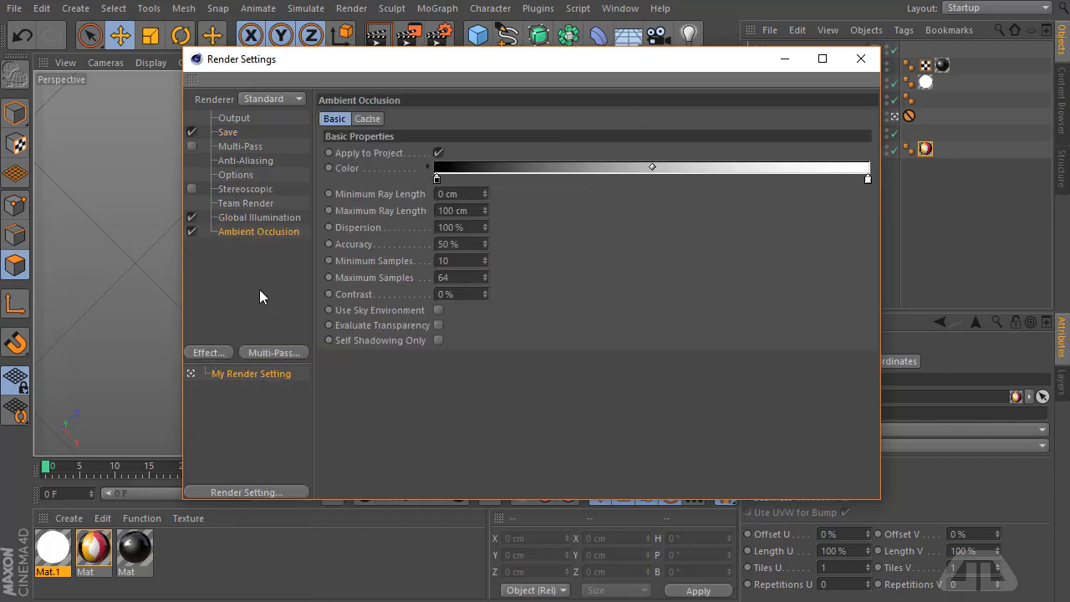
click(260, 290)
click(238, 118)
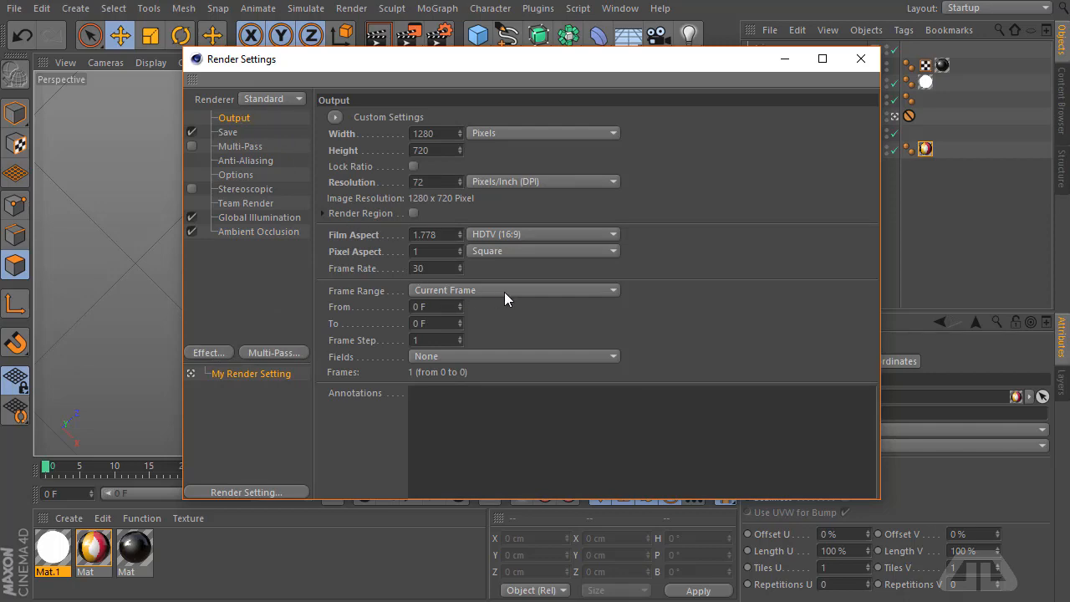
click(857, 60)
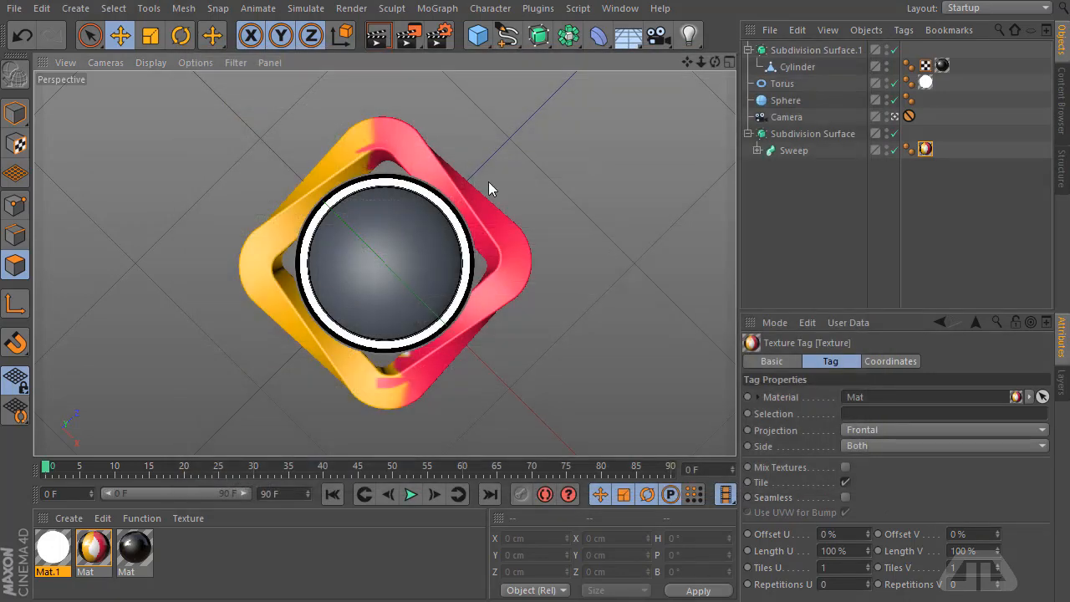
Hide the Sweep, Subdivision Surface.1 and Sphere in both editor and renderer, leaving only the Torus visible
click(833, 189)
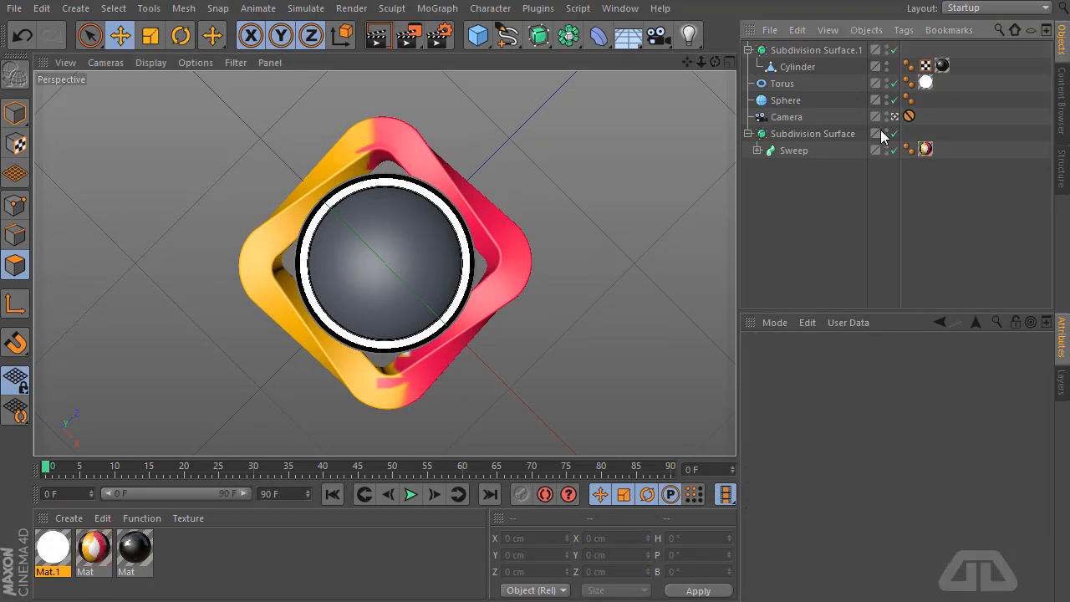
click(798, 152)
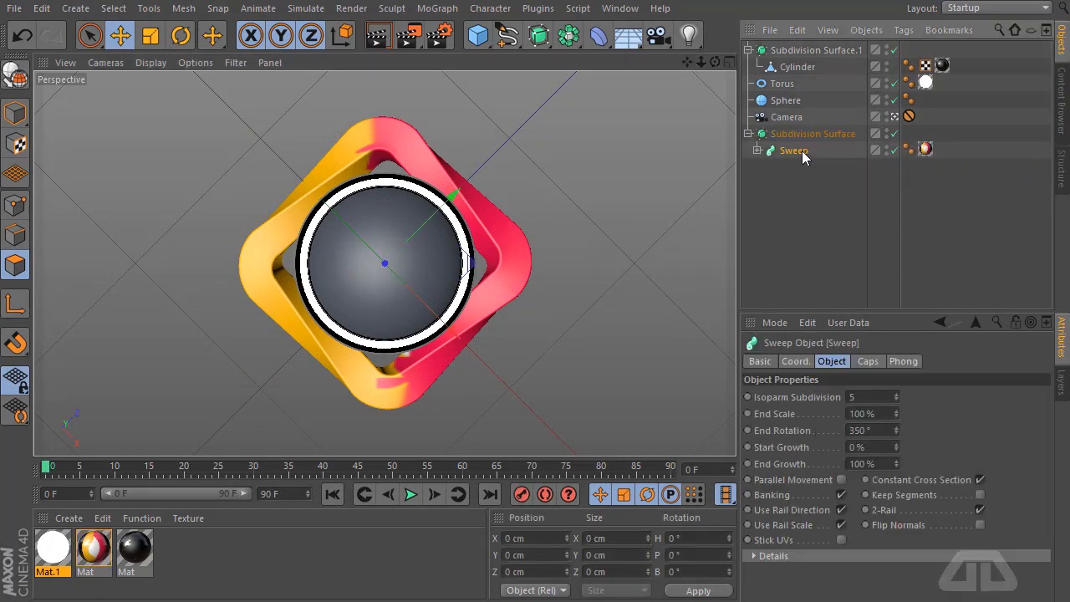
click(891, 151)
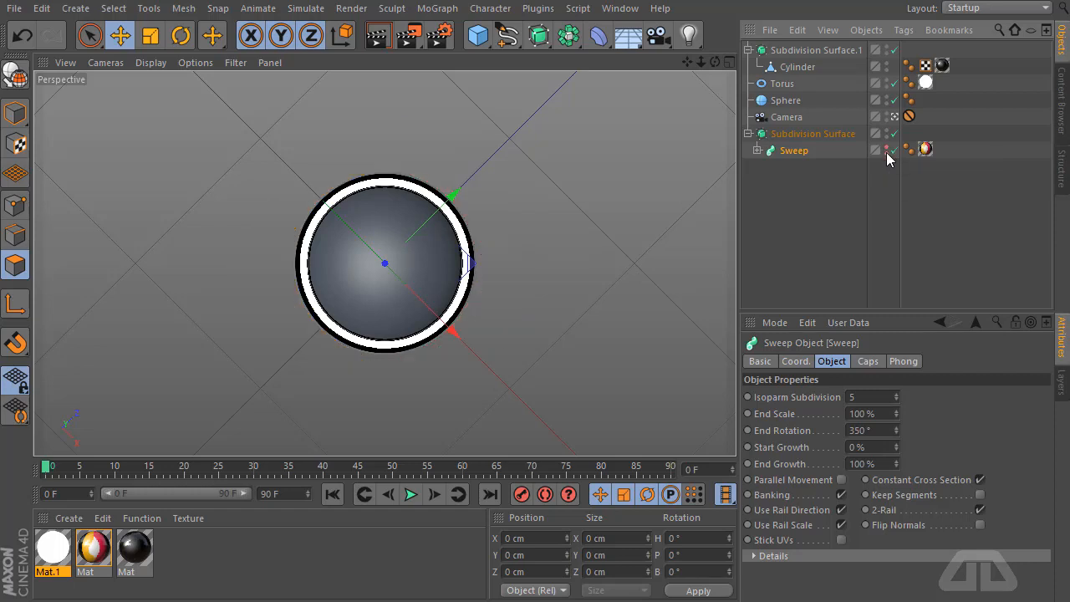
click(886, 153)
click(750, 51)
click(823, 52)
click(887, 49)
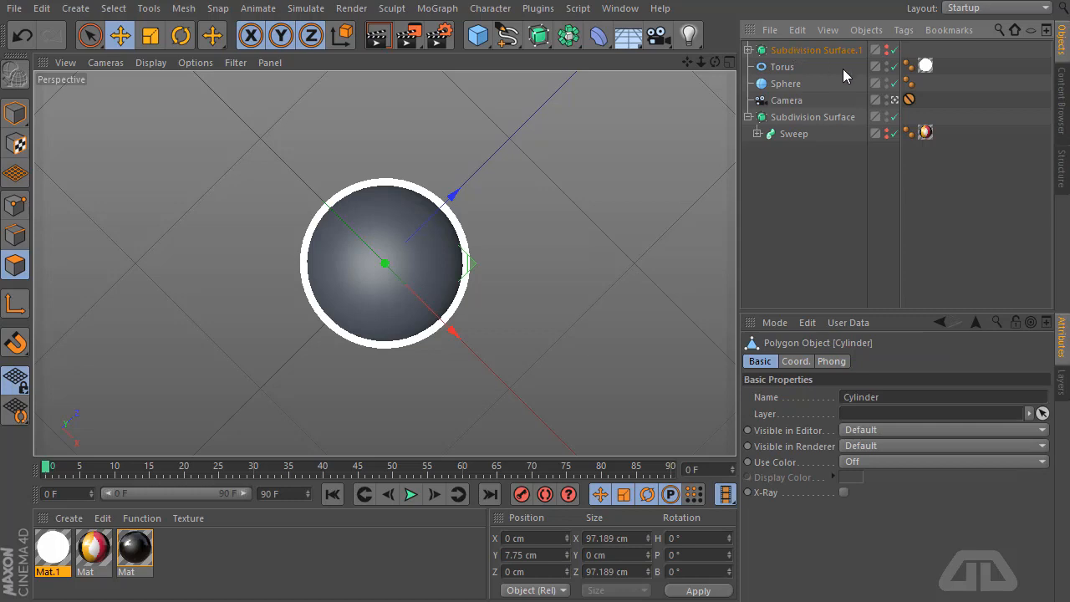
click(842, 83)
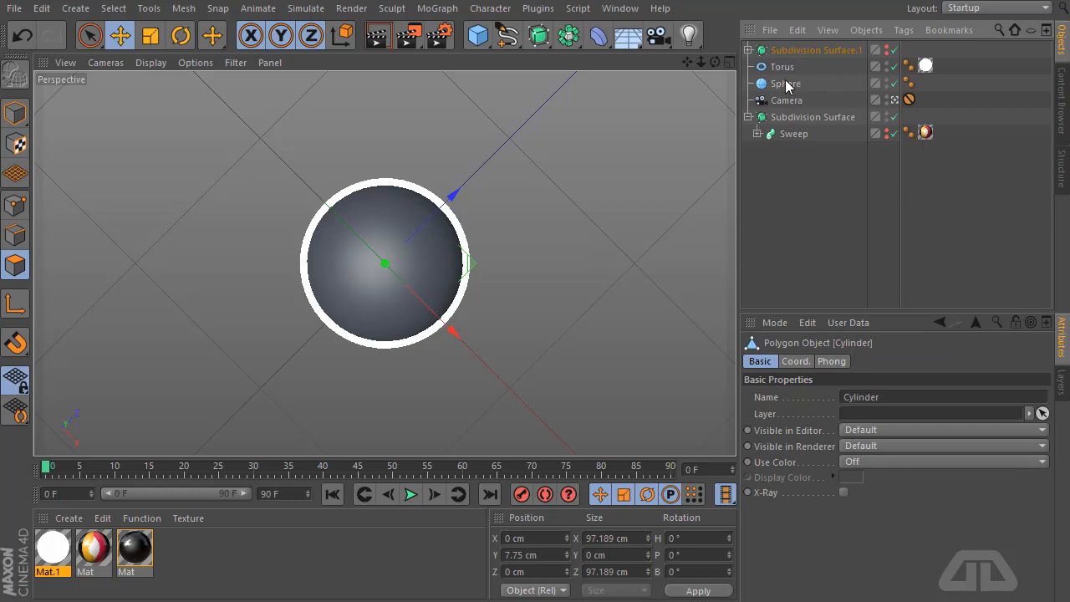
click(887, 81)
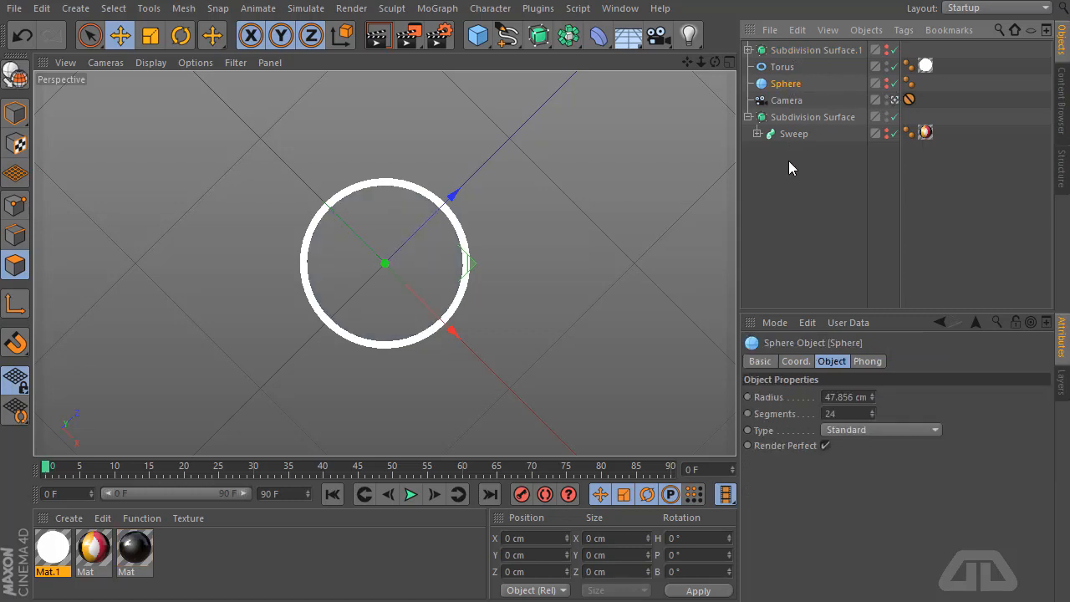
Render the isolated torus ring to the Picture Viewer and bring the rendered ring fully into view
click(416, 42)
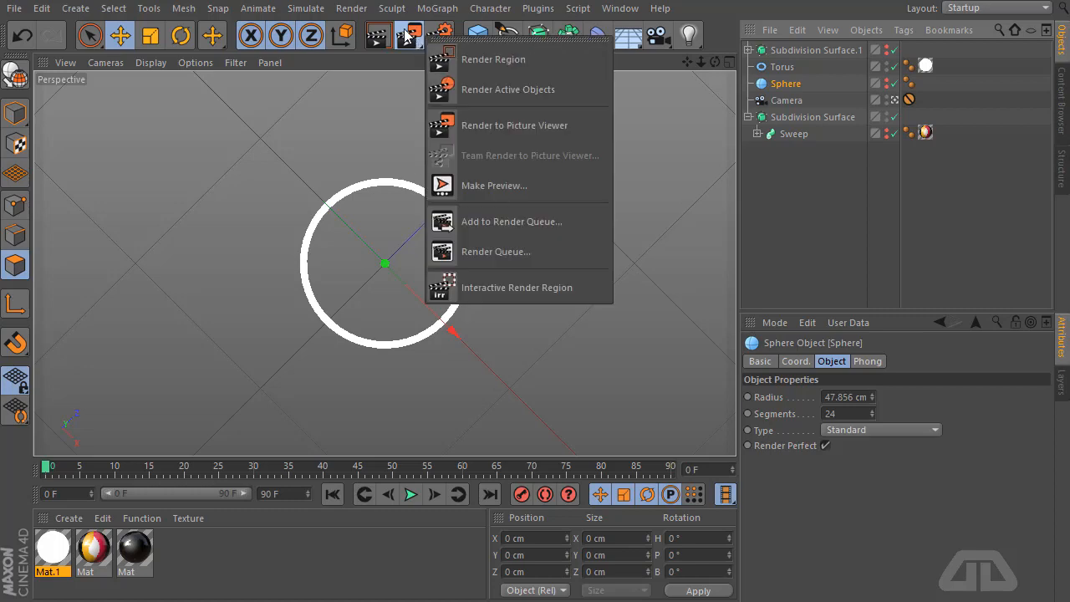
click(412, 35)
click(412, 37)
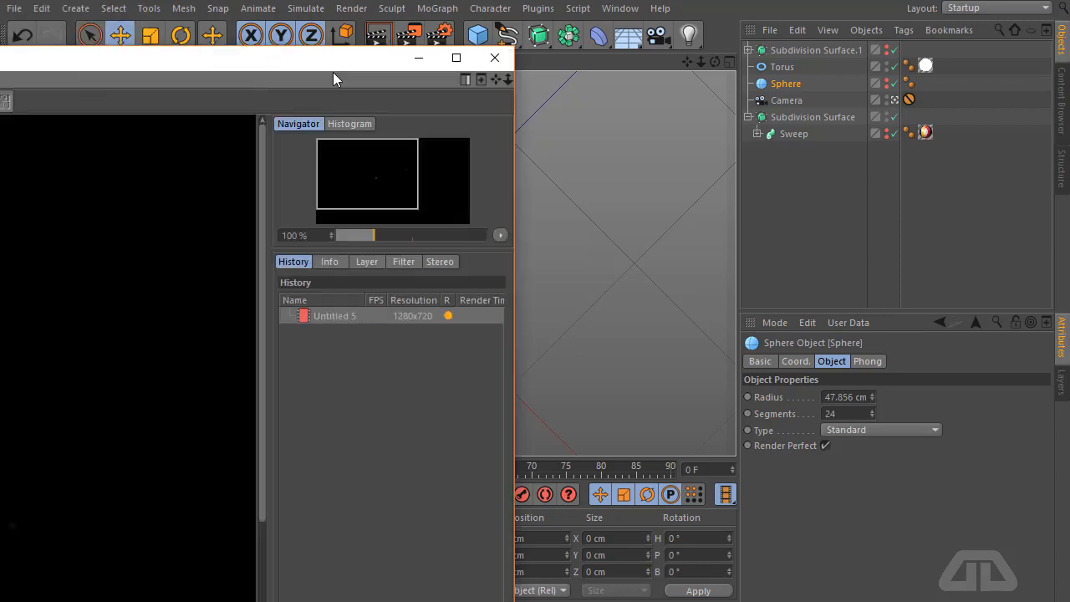
drag(139, 62, 662, 22)
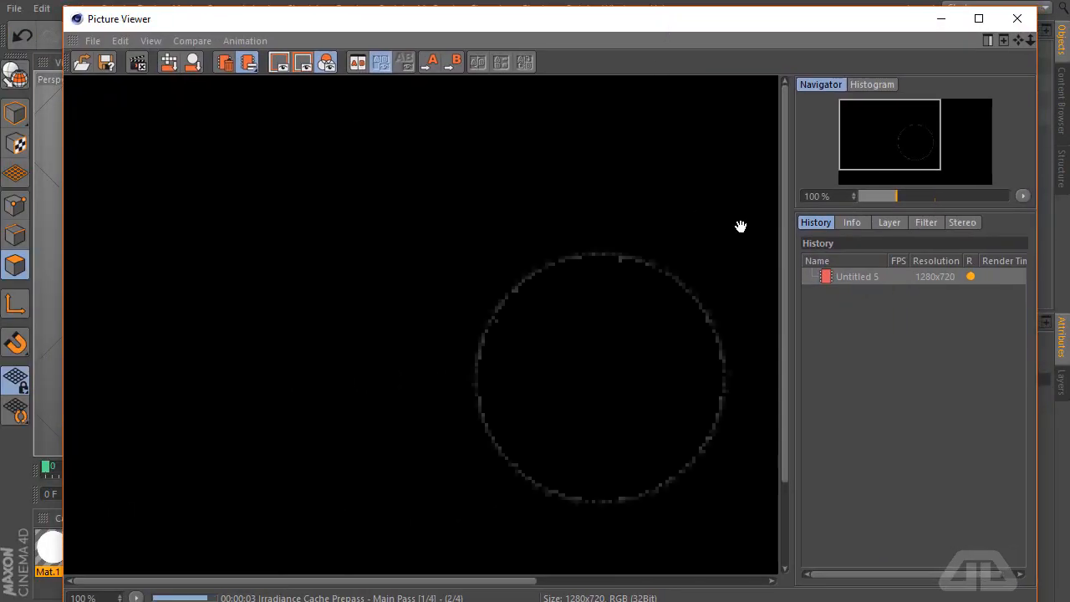
drag(456, 581, 585, 581)
drag(781, 386, 775, 447)
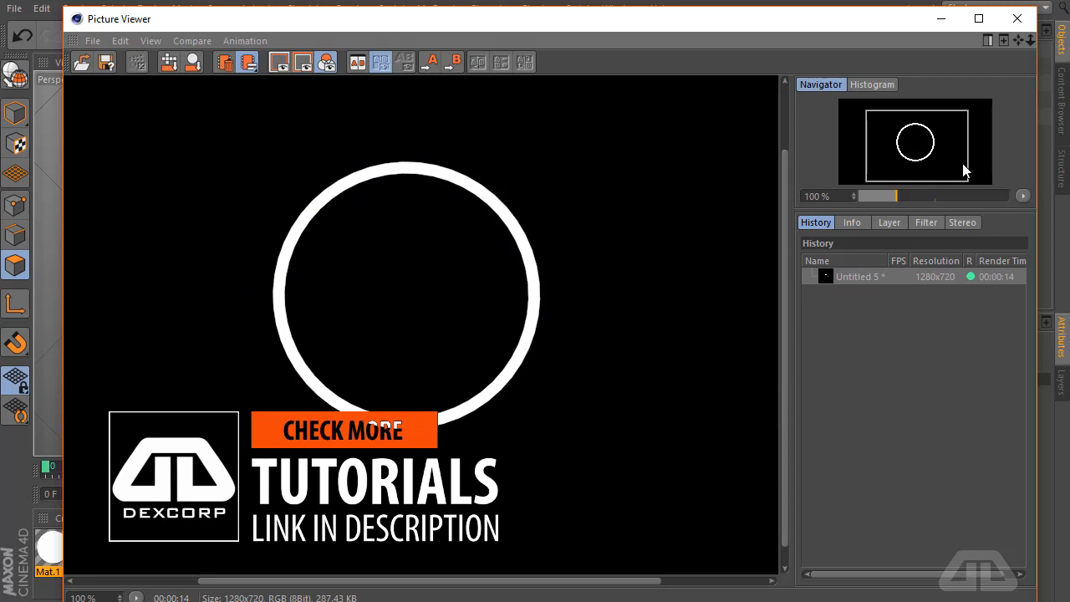
Save the ring render as a PNG still image with alpha named FT1 in the Tuto folder and close the Picture Viewer
click(89, 42)
click(105, 81)
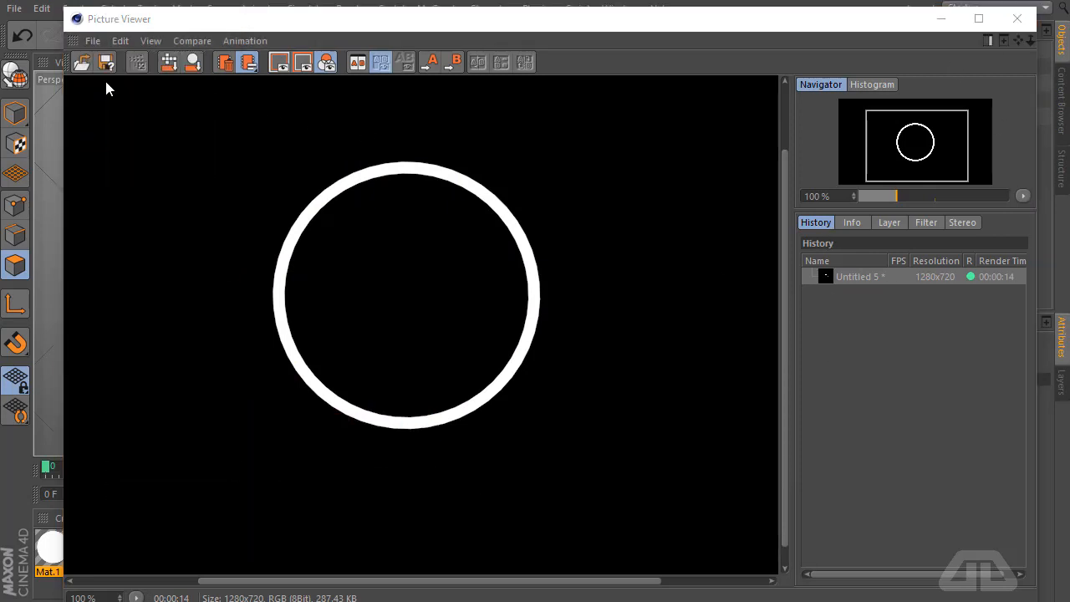
drag(99, 0, 395, 125)
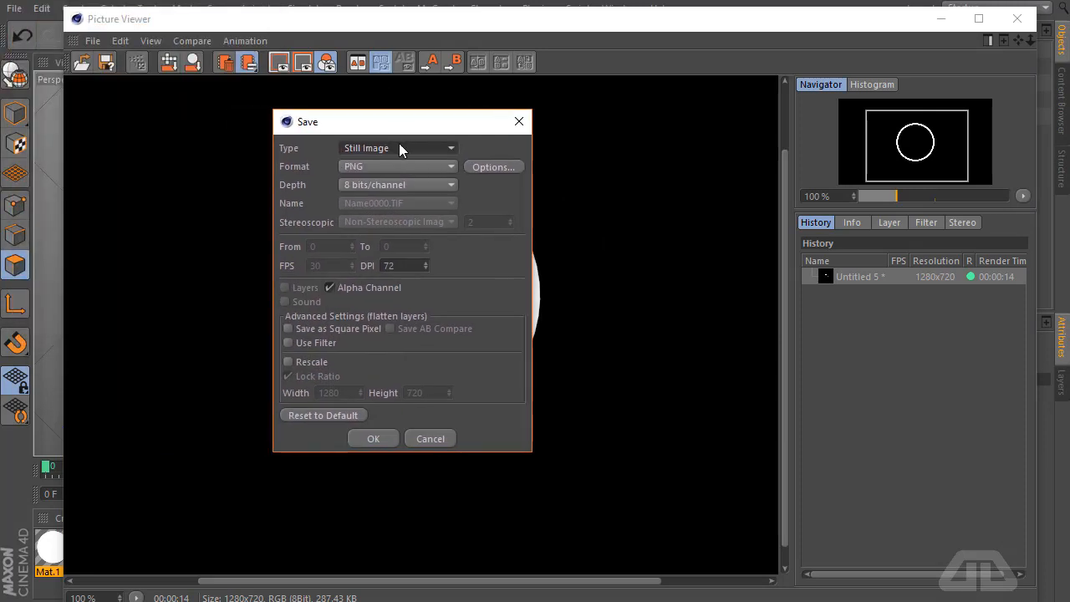
click(372, 439)
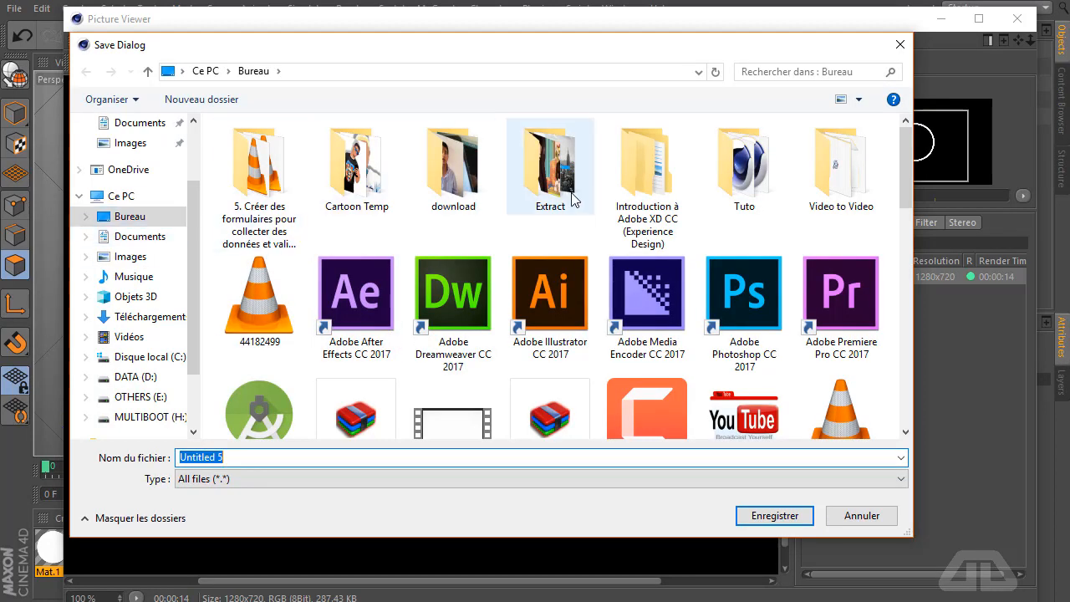
click(739, 183)
double_click(738, 183)
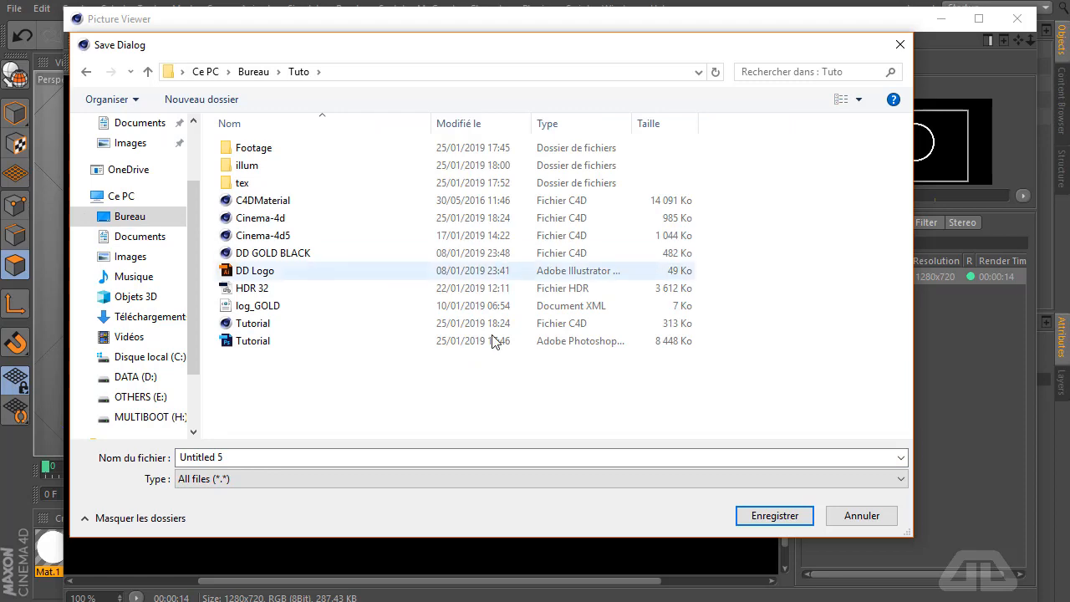
click(309, 456)
text(FT1)
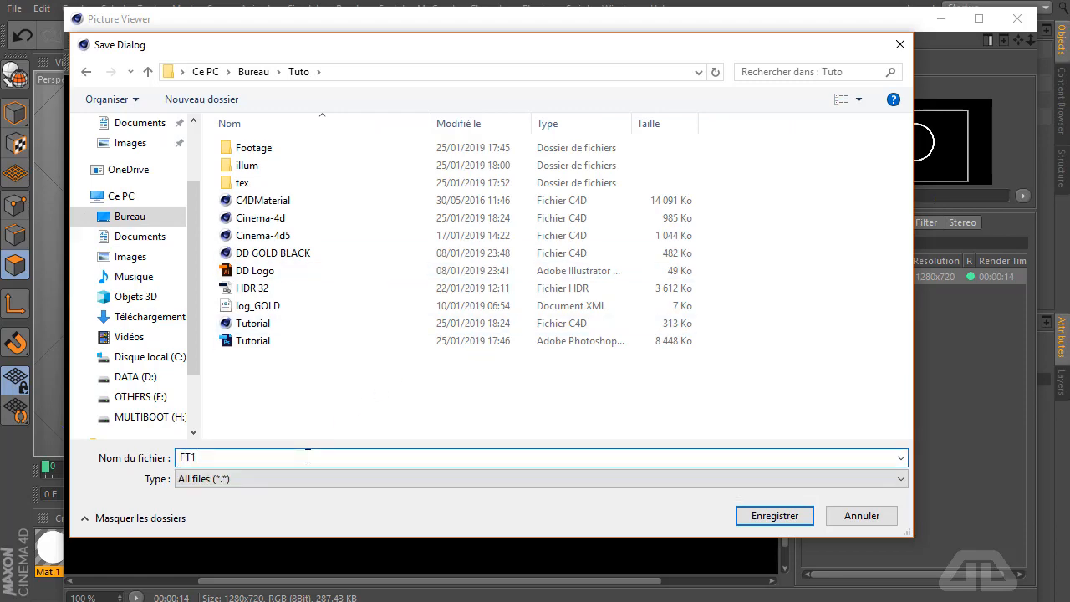
key(Return)
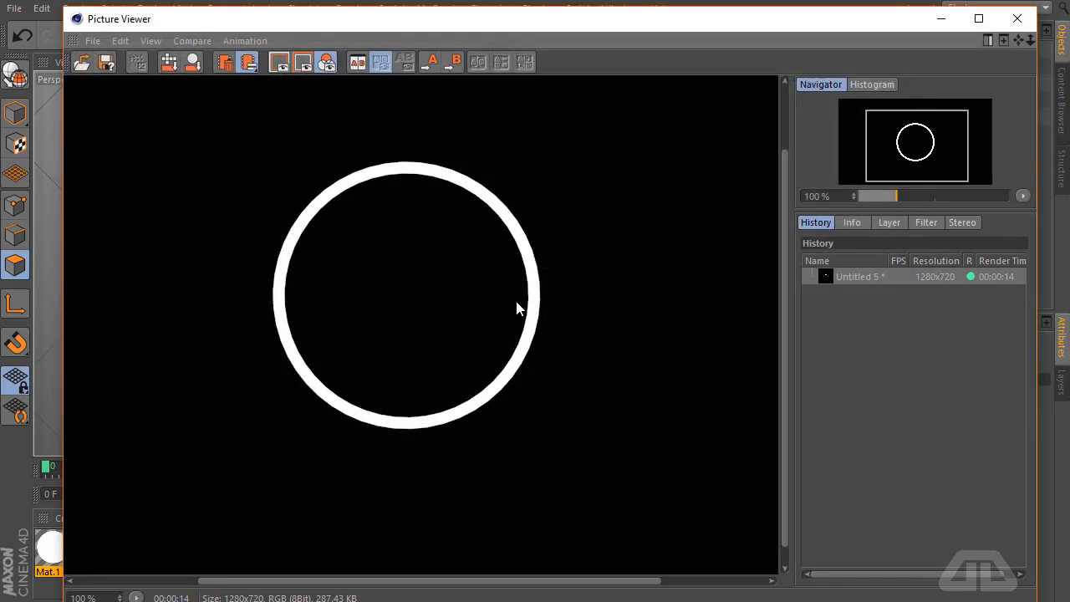
click(1017, 18)
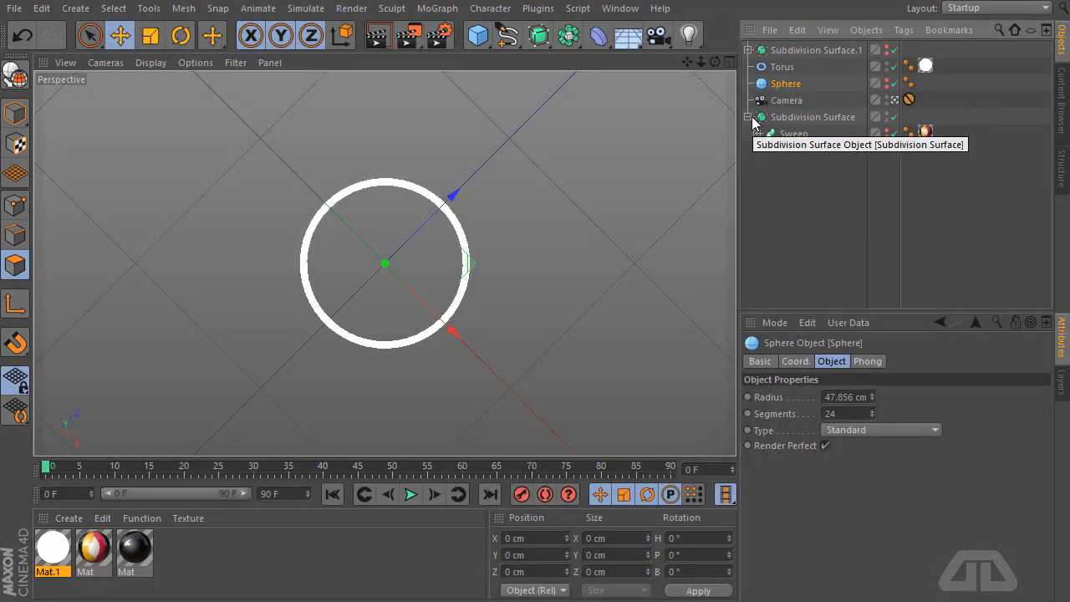
Render the Sweep, Sphere and Subdivision Surface.1 together to the Picture Viewer, with the Torus hidden
click(886, 134)
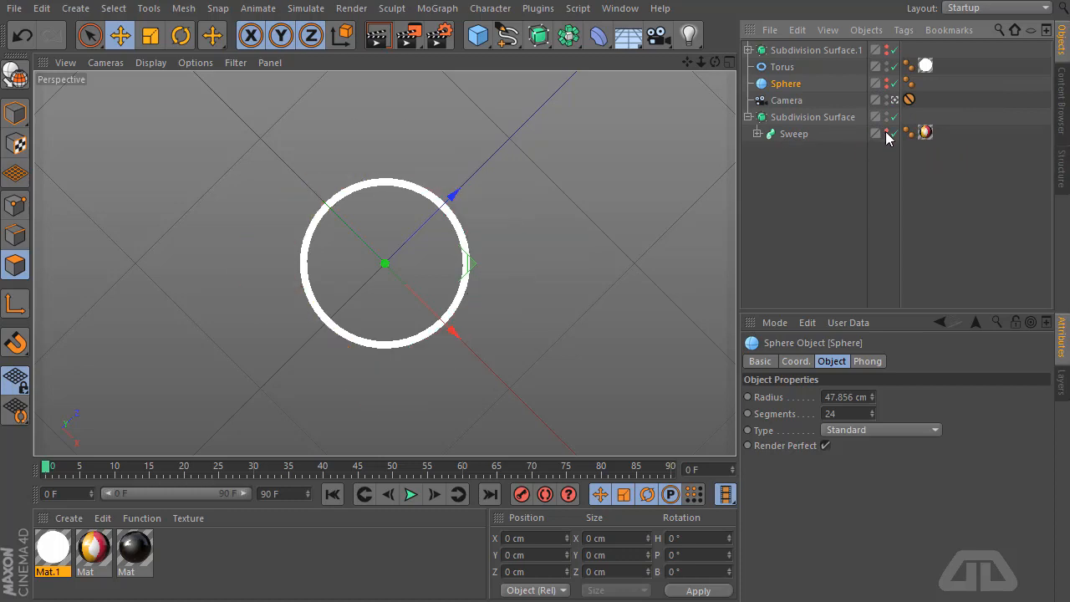
click(886, 135)
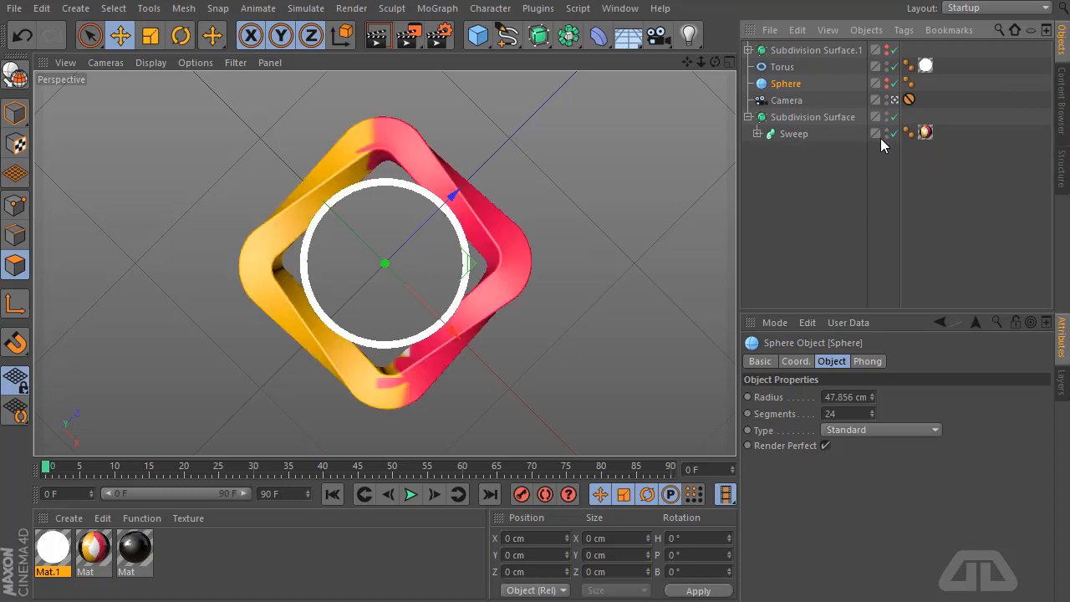
click(887, 81)
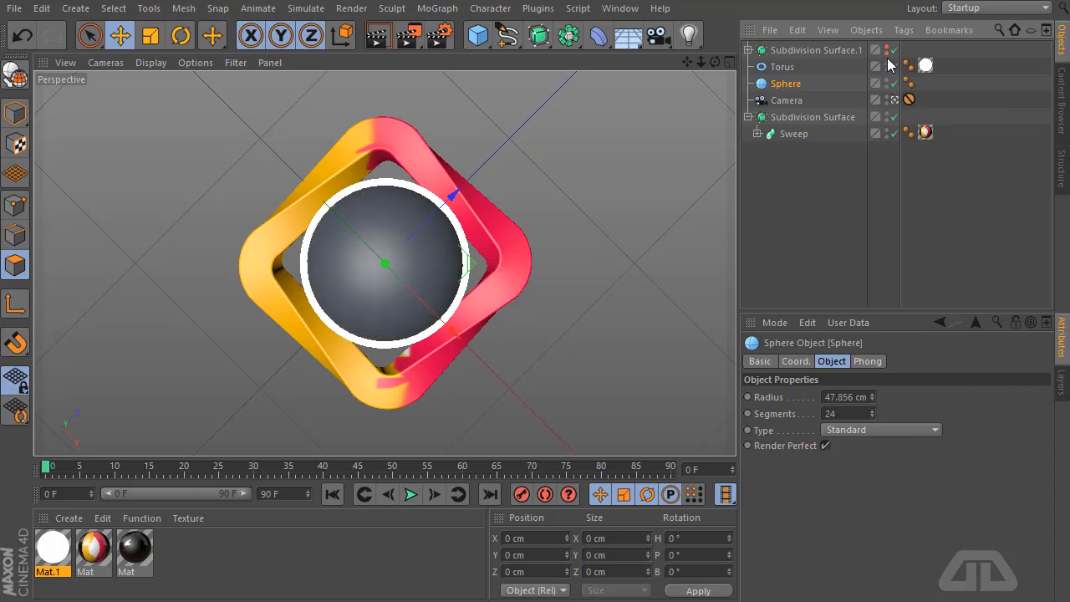
click(887, 48)
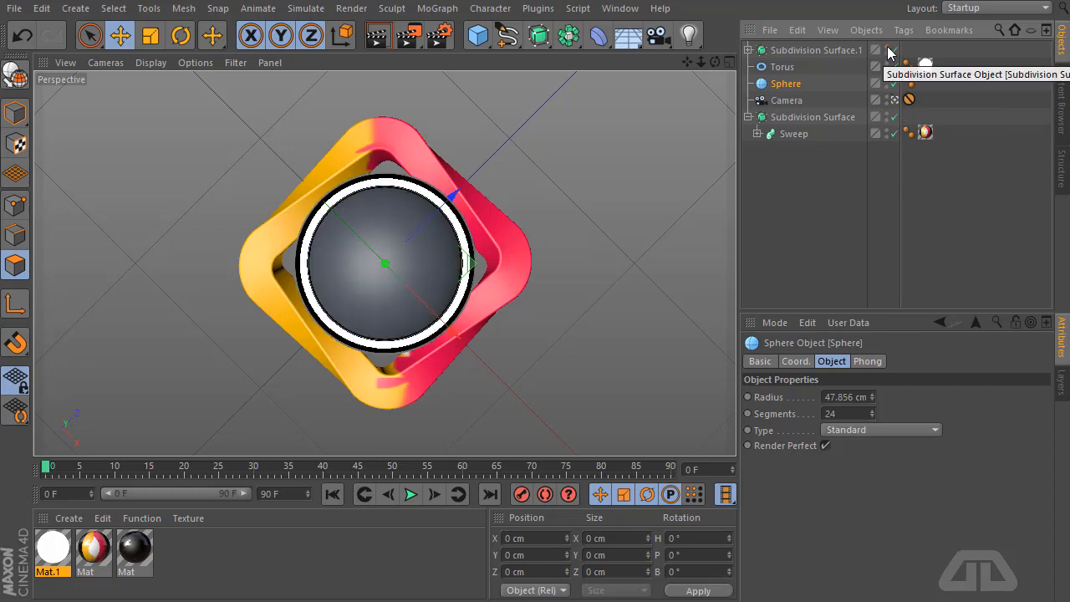
click(874, 67)
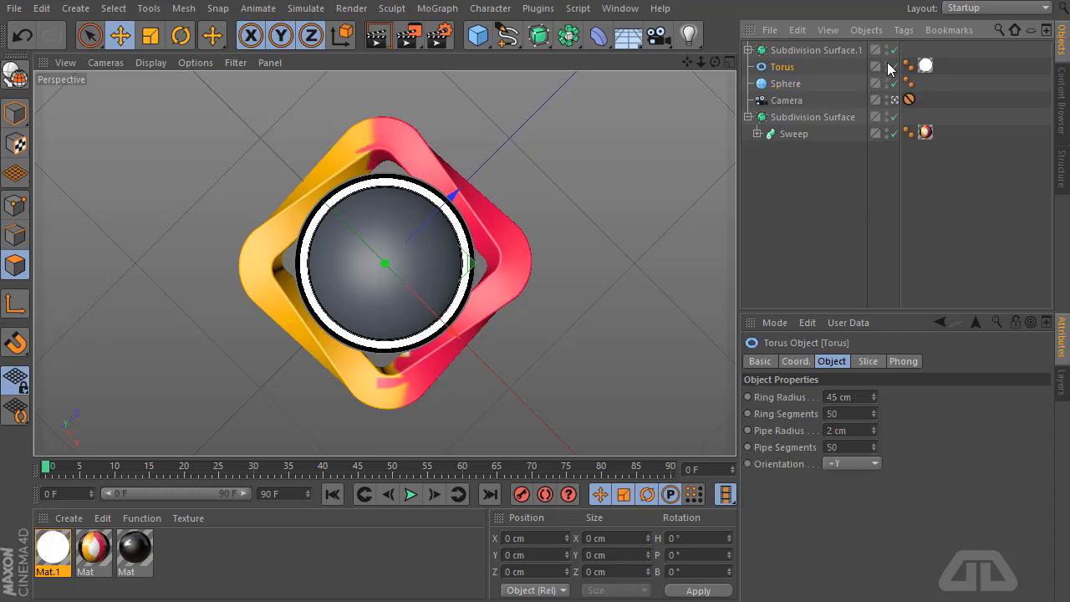
click(887, 65)
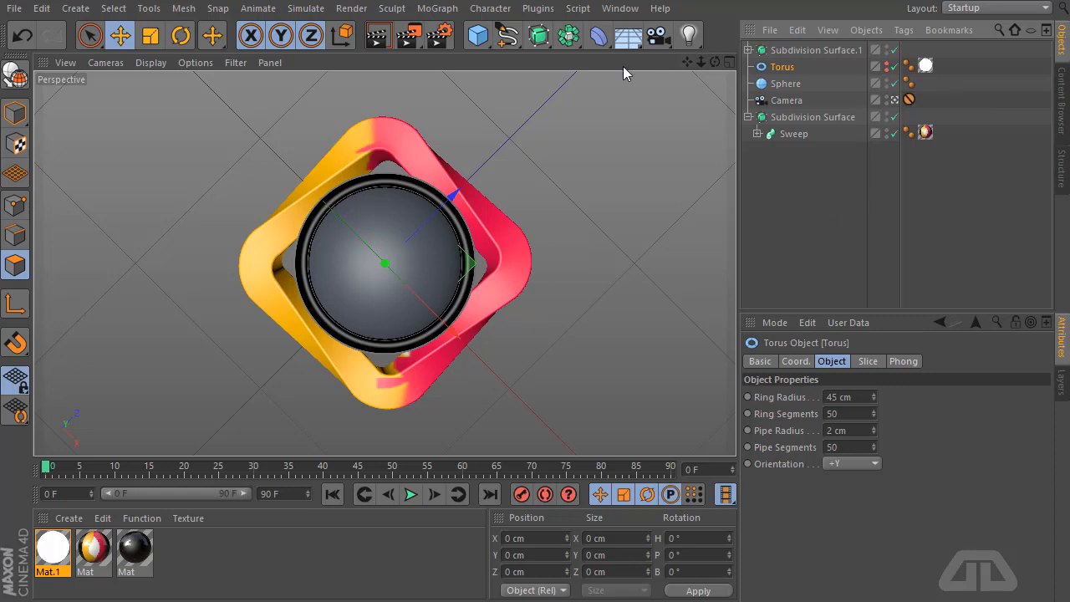
click(410, 37)
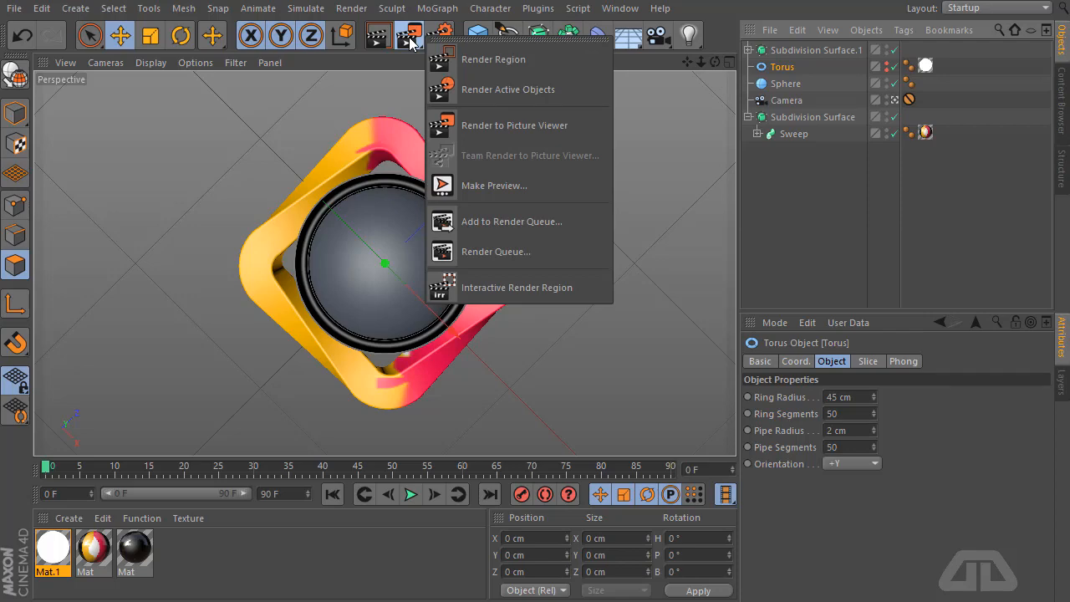
click(409, 38)
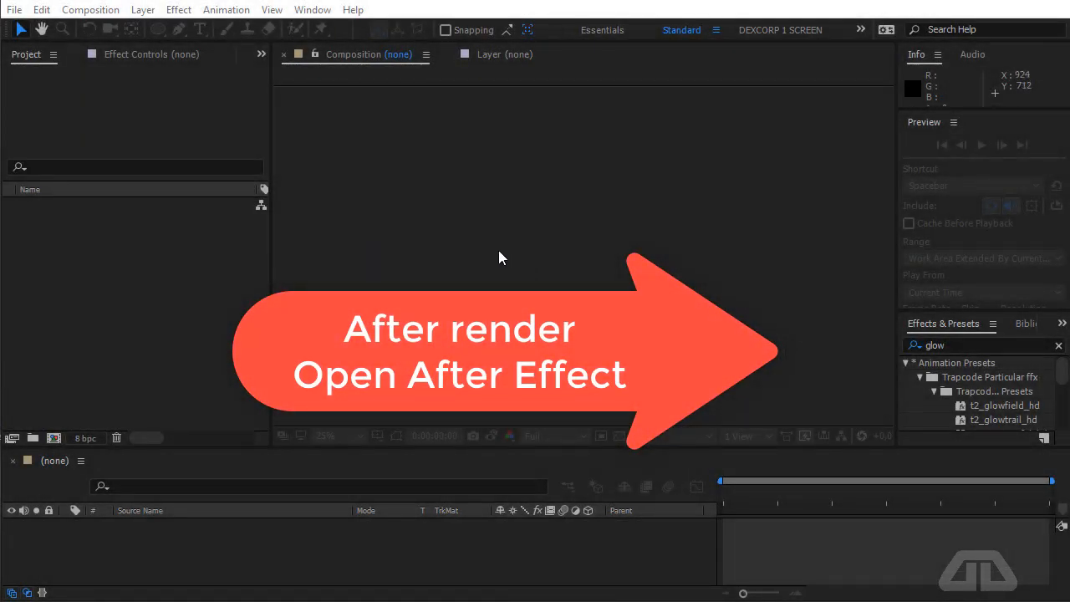
Switch to After Effects and import the Background, lg and logo PNG files from the Tuto folder as footage
click(68, 318)
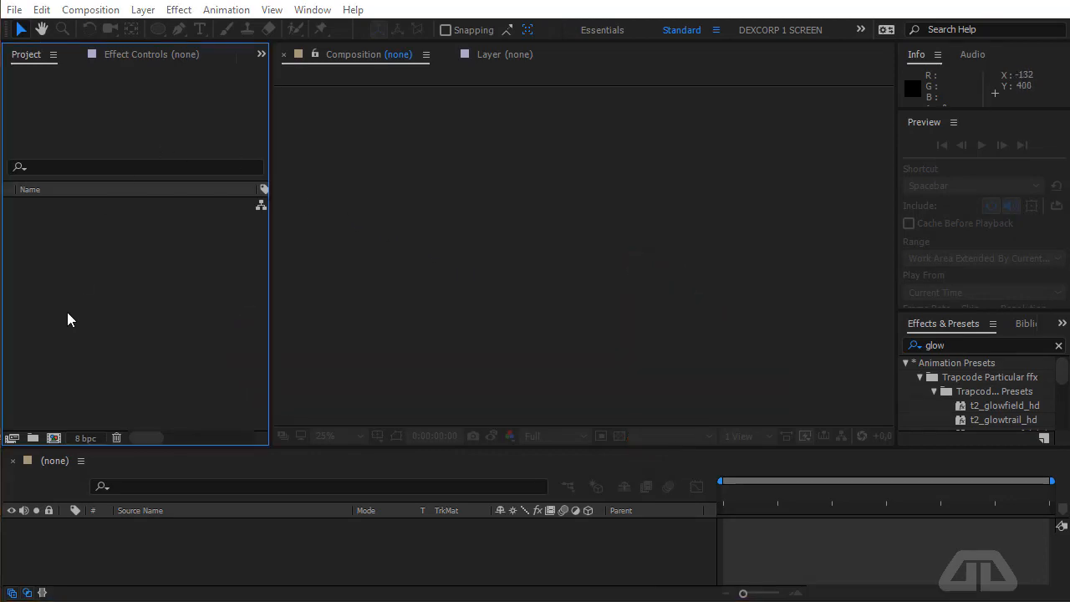
double_click(66, 312)
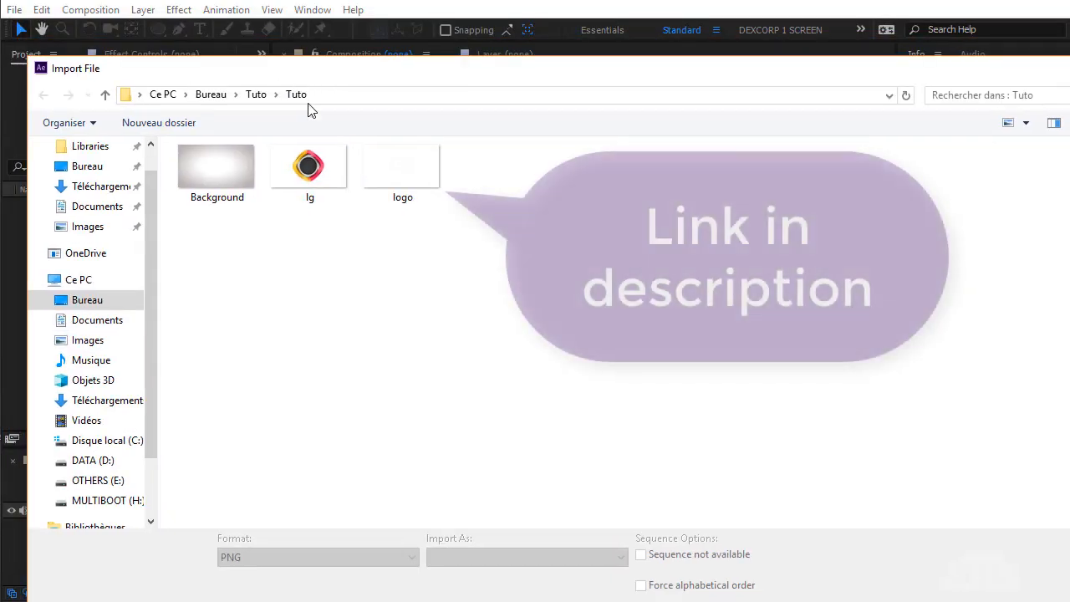
drag(454, 232, 203, 136)
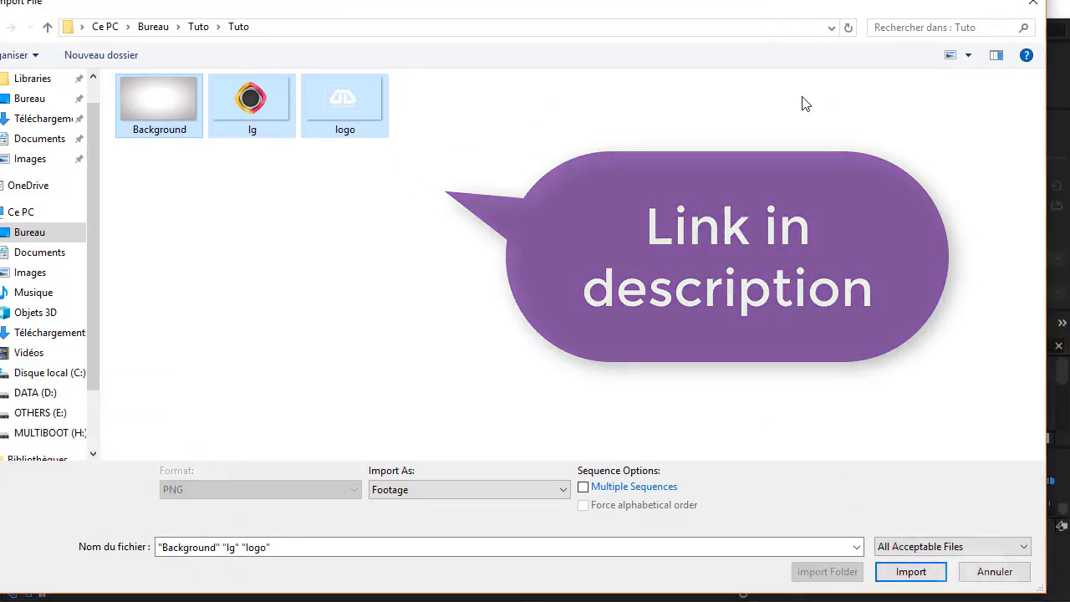
click(913, 571)
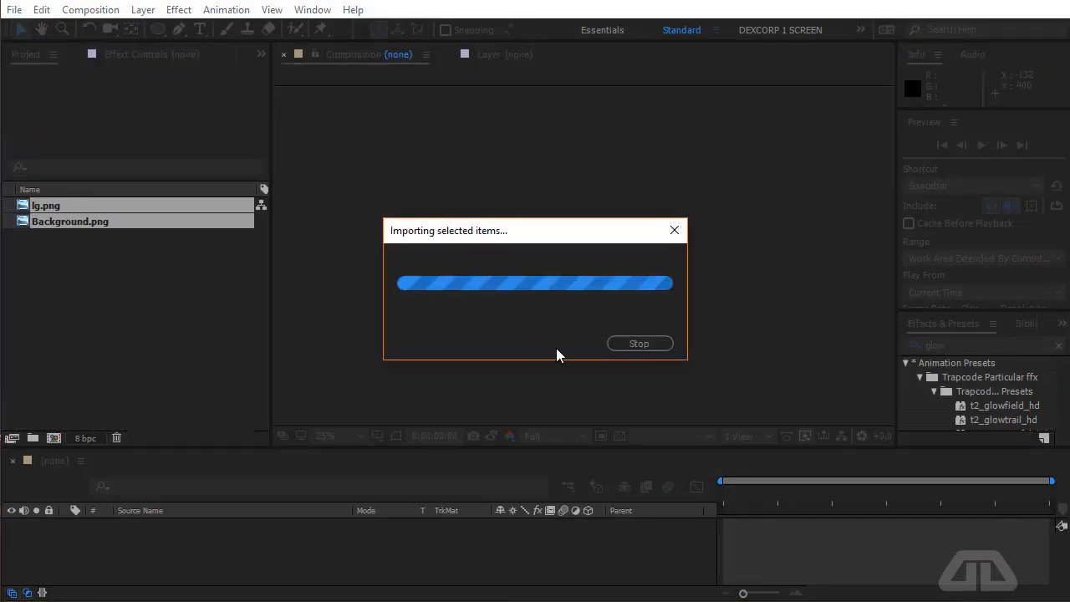
Create a composition from Background.png and stack lg.png and logo.png above it as layers
click(135, 309)
drag(66, 239, 113, 538)
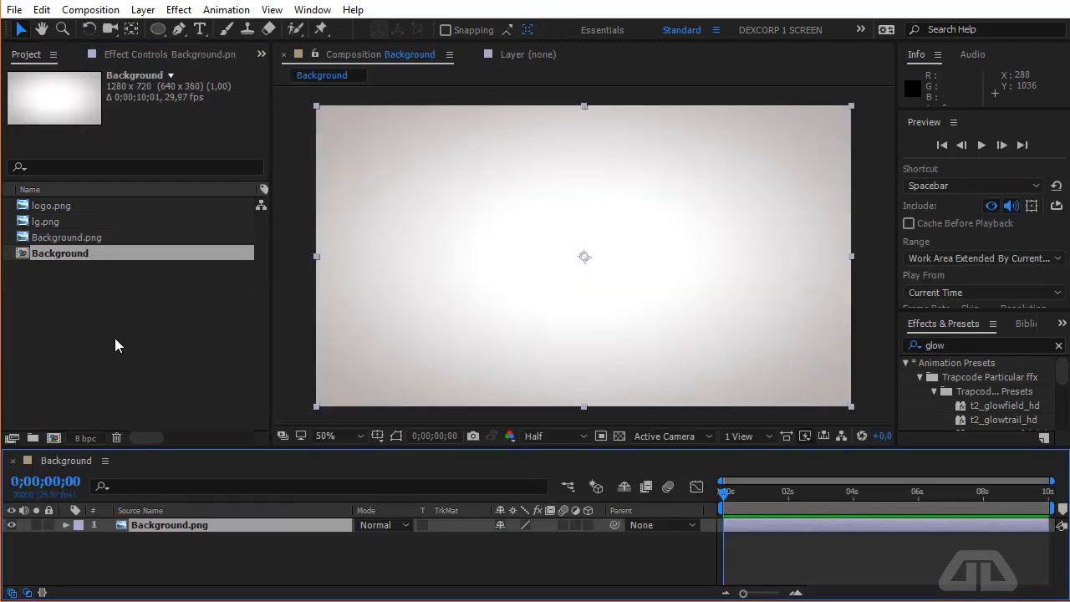
drag(45, 227, 115, 525)
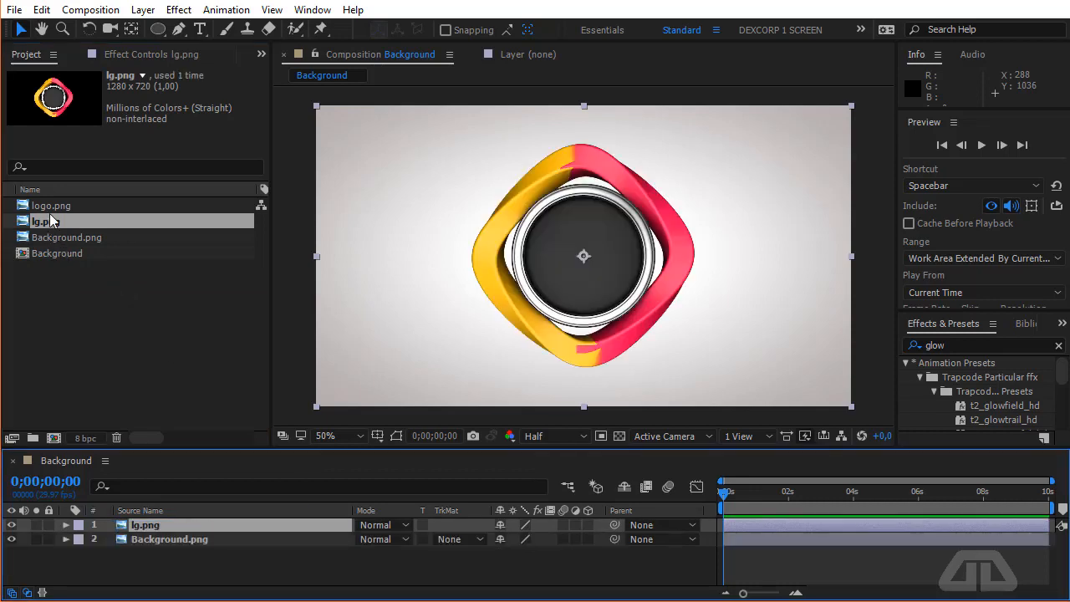
drag(49, 206, 123, 512)
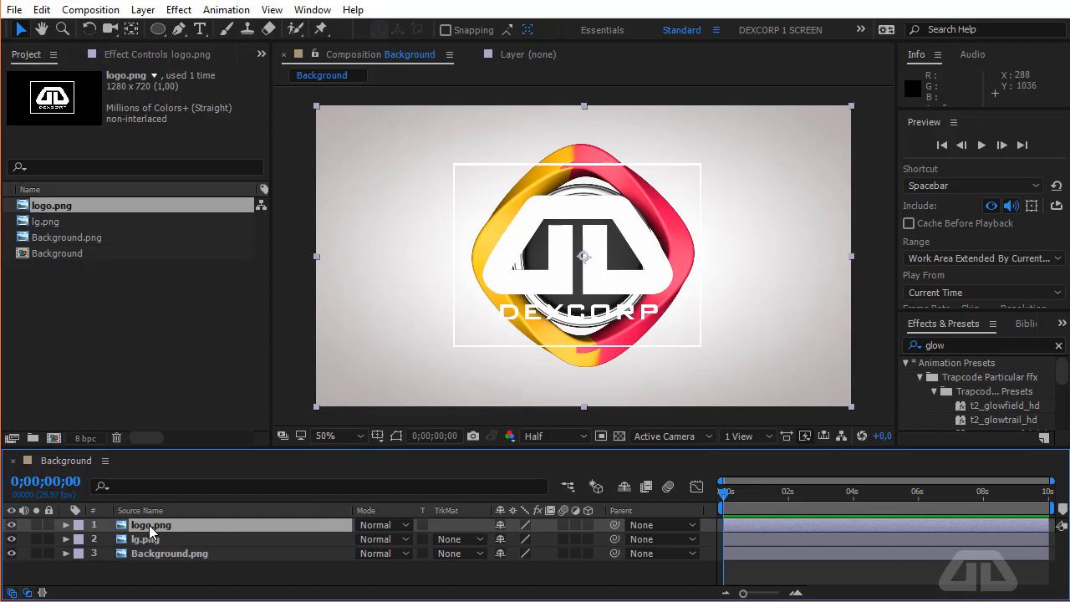
Mask the logo.png layer with a closed Pen path around the emblem and DEXCORP text, excluding the rectangular border, and return to the composition
double_click(150, 526)
click(178, 29)
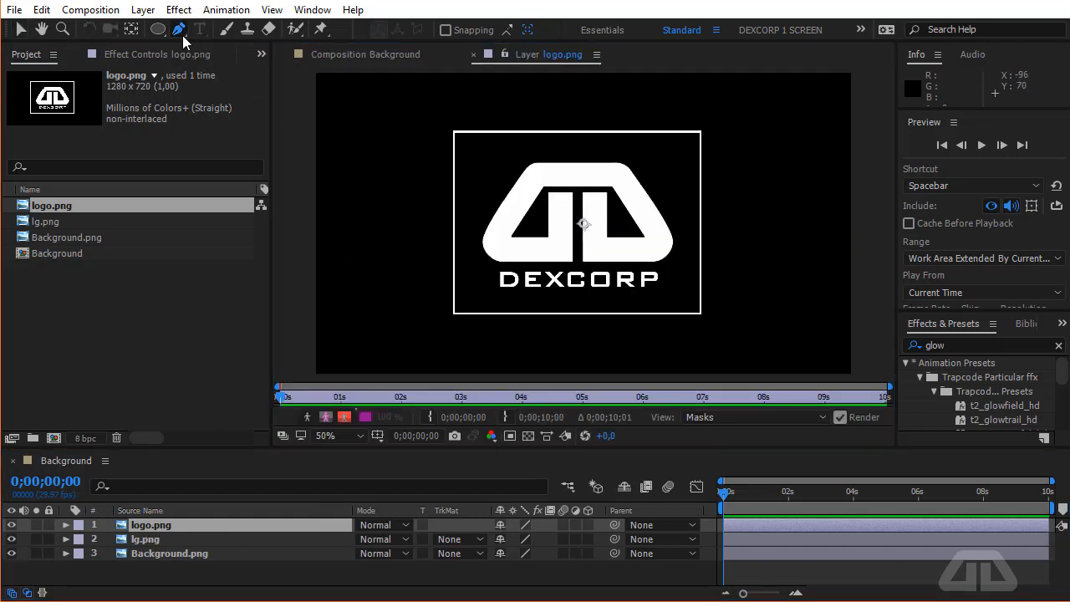
click(502, 159)
click(483, 186)
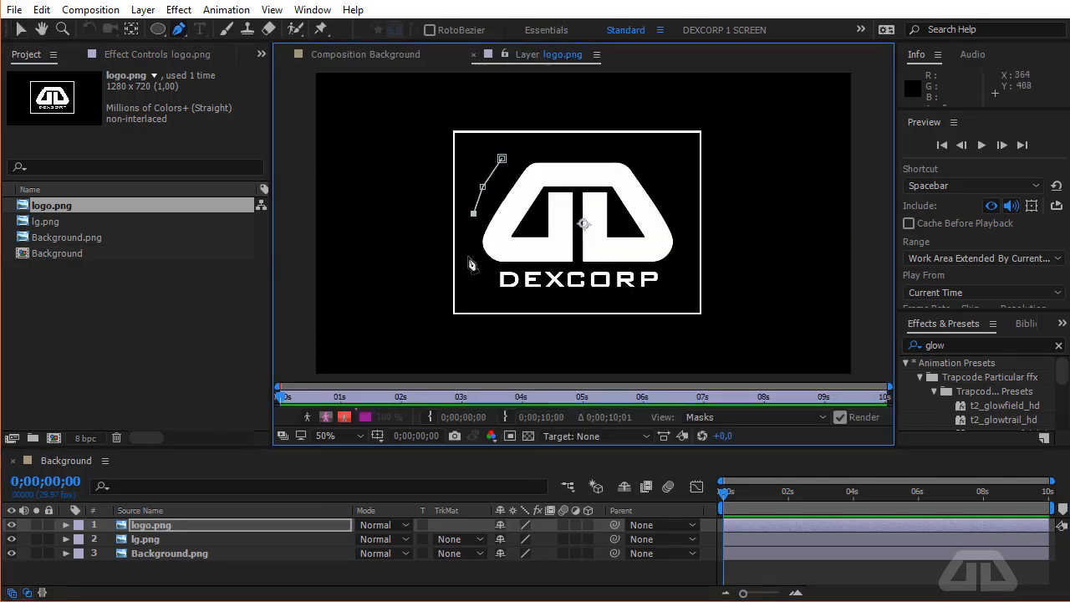
click(617, 300)
click(677, 287)
click(683, 260)
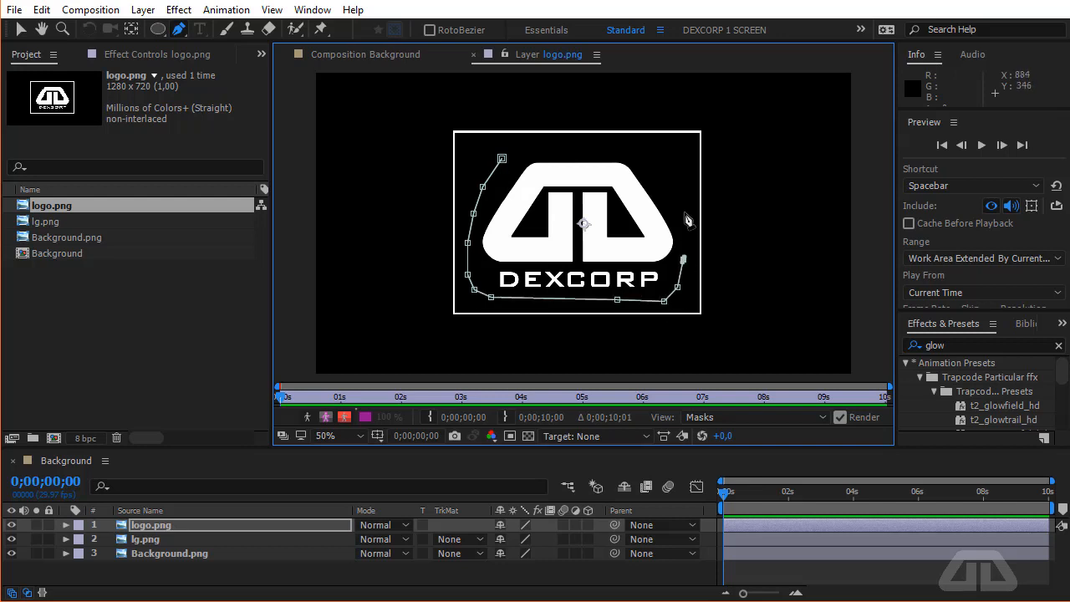
click(658, 158)
click(609, 146)
click(554, 146)
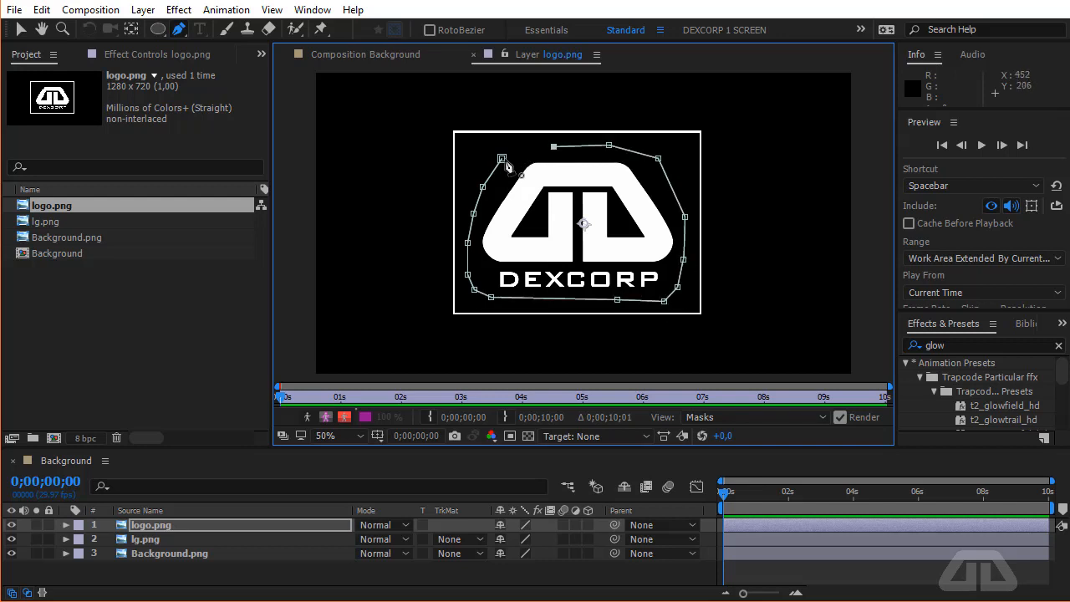
click(501, 158)
click(369, 55)
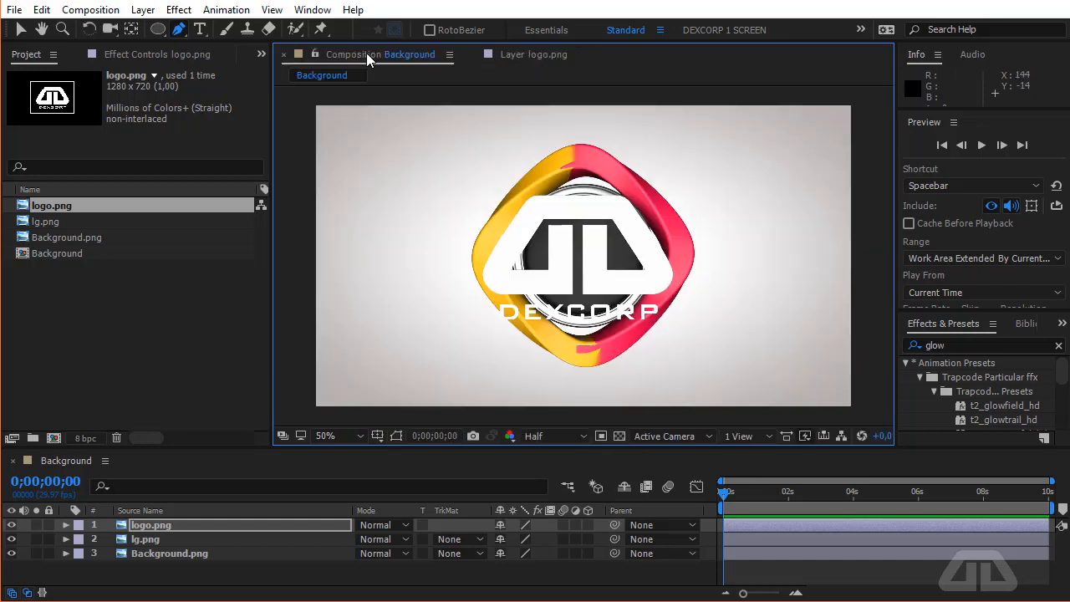
Scale the logo.png layer down to fit inside the dark disc and centre it there, with its X position at 649
click(169, 524)
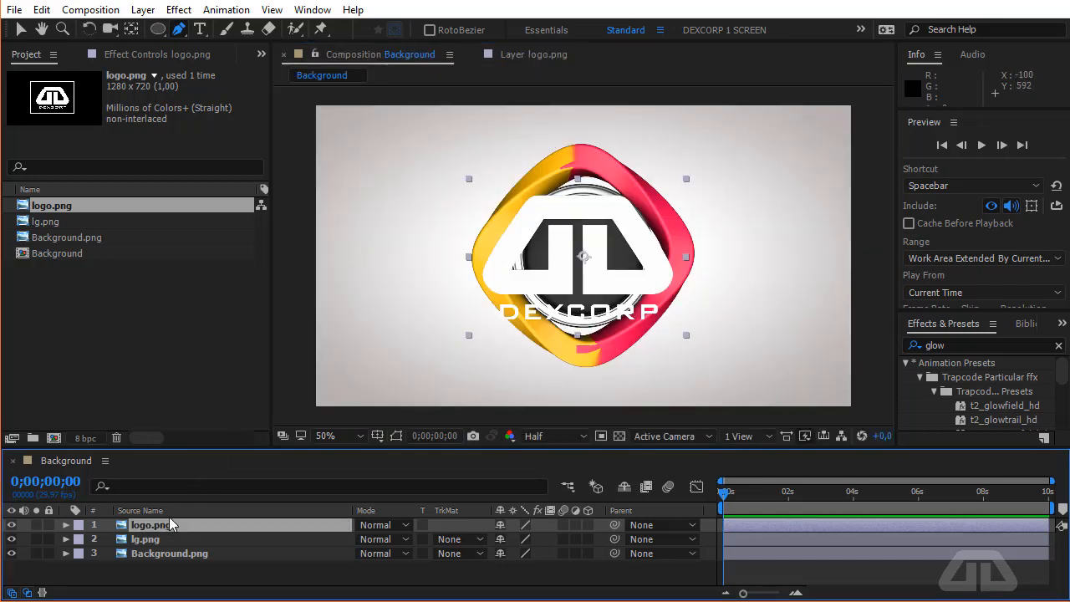
key(s)
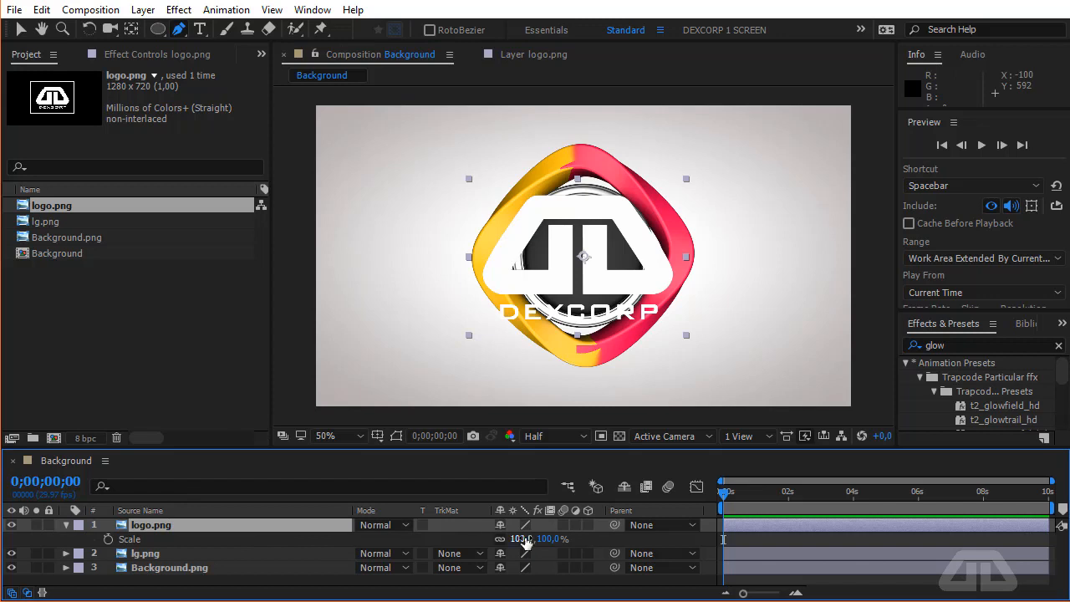
mouse_move(525, 542)
mouse_down()
mouse_move(486, 539)
mouse_move(540, 541)
mouse_up()
key(p)
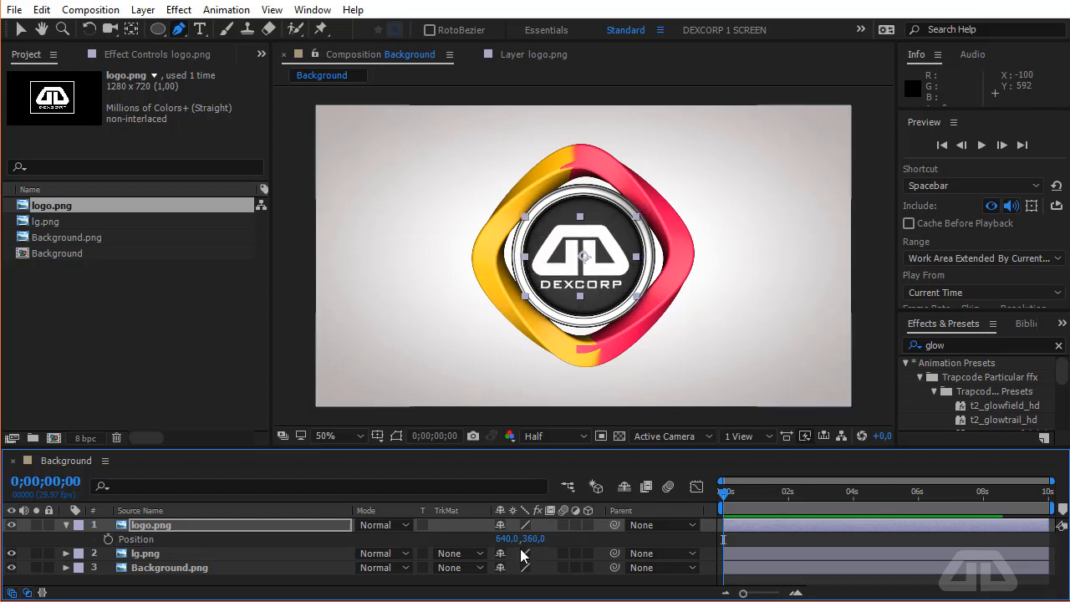
drag(504, 539, 531, 539)
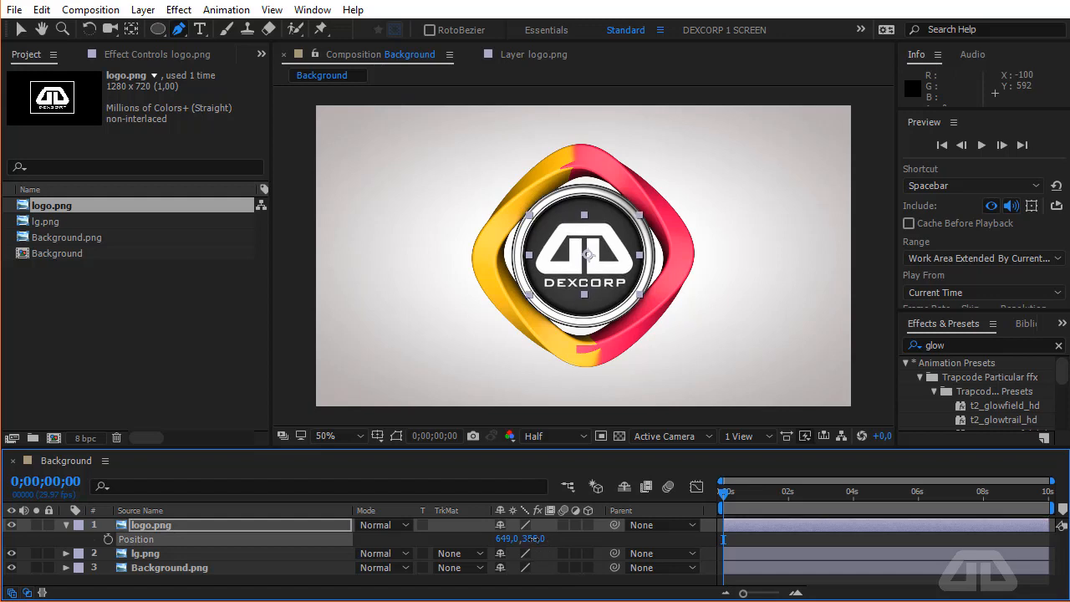
click(66, 525)
Add a black 1280 x 720 px solid above the other layers and turn off its visibility
right_click(327, 411)
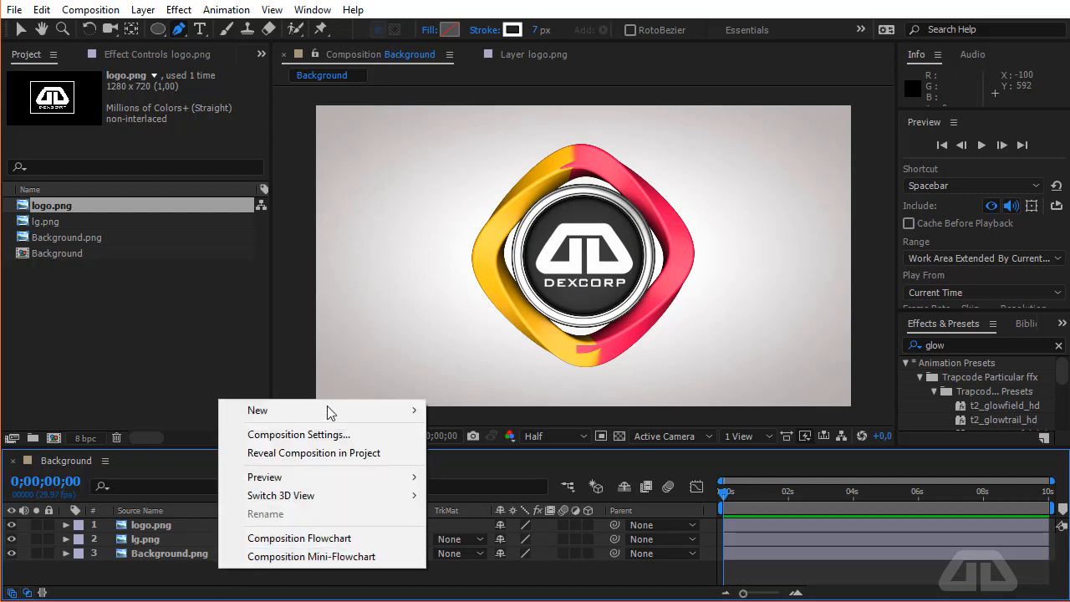
mouse_move(355, 411)
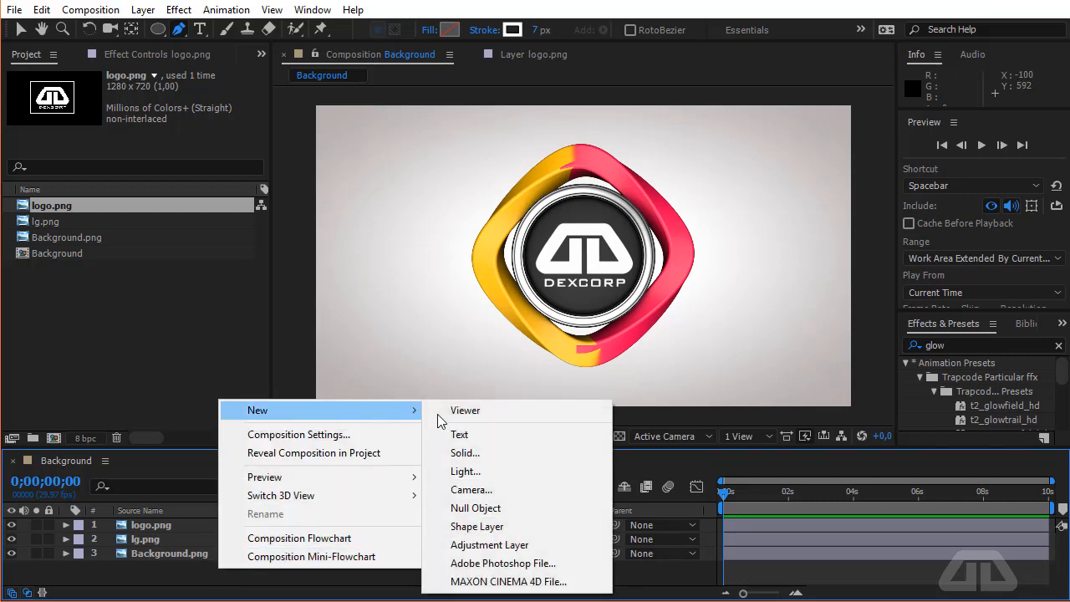
click(462, 453)
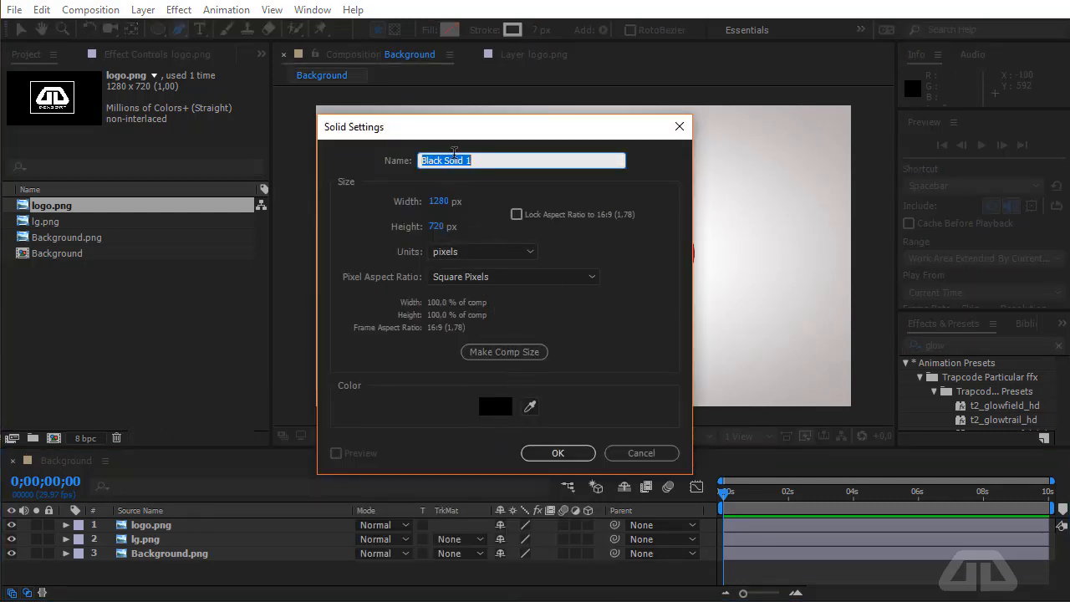
click(557, 452)
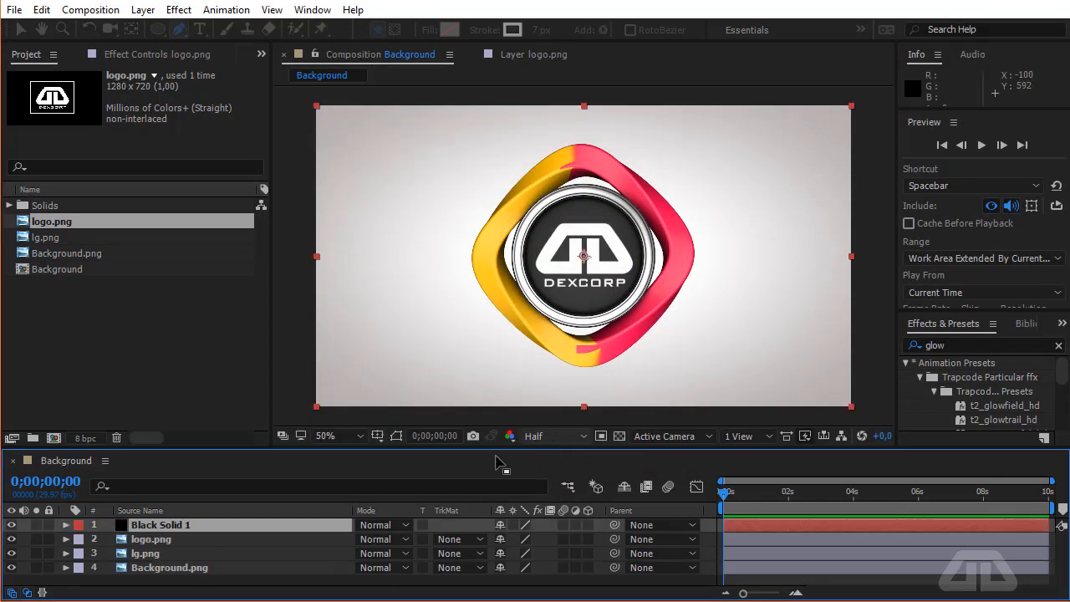
click(11, 525)
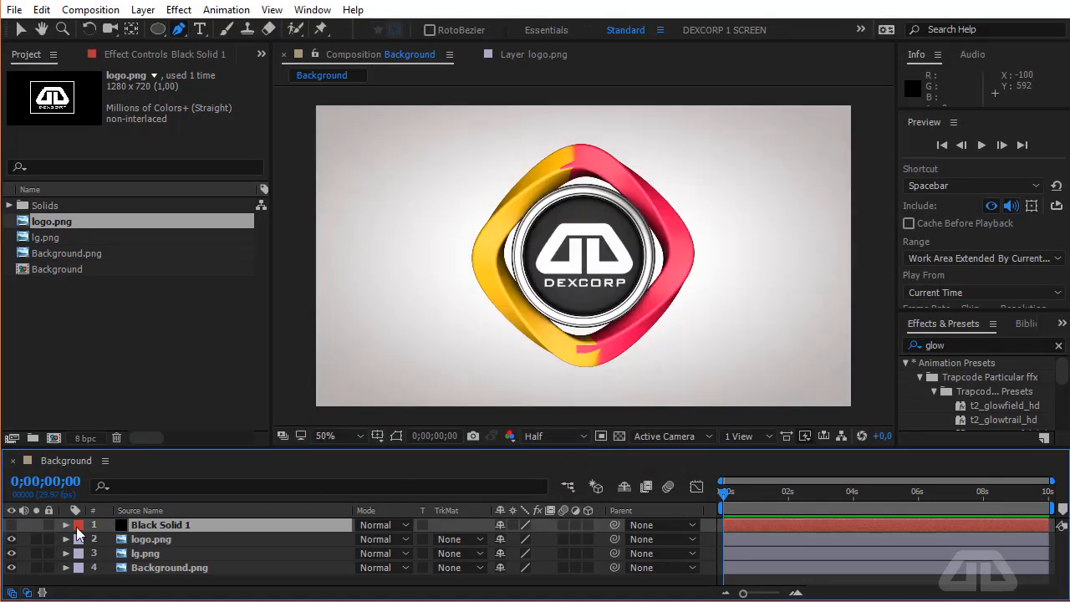
Display the proportional grid over the composition
scroll(592, 275, up, 2)
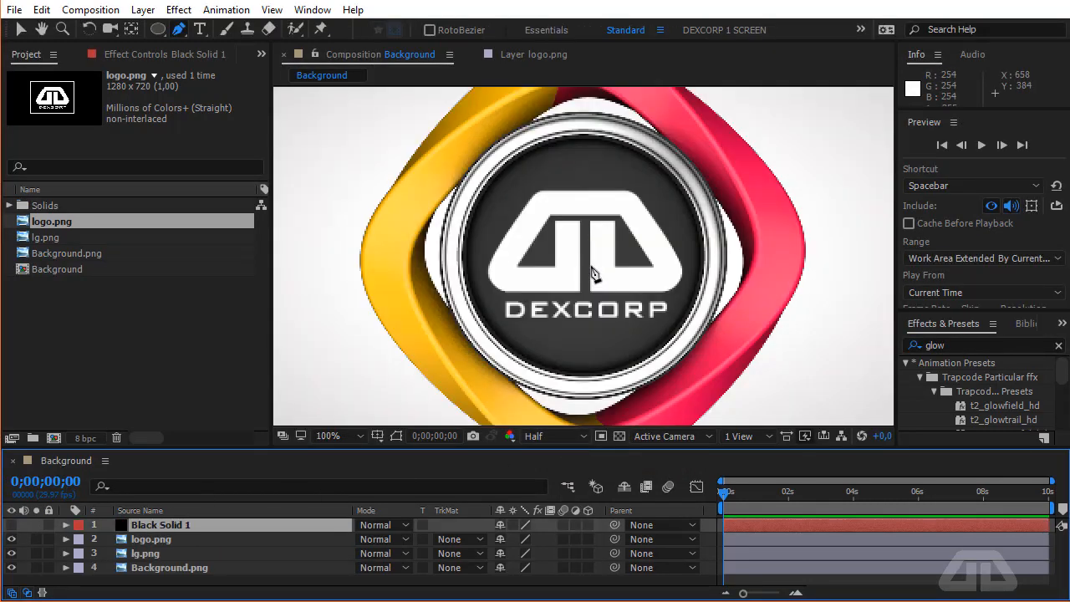
scroll(592, 274, down, 2)
click(377, 435)
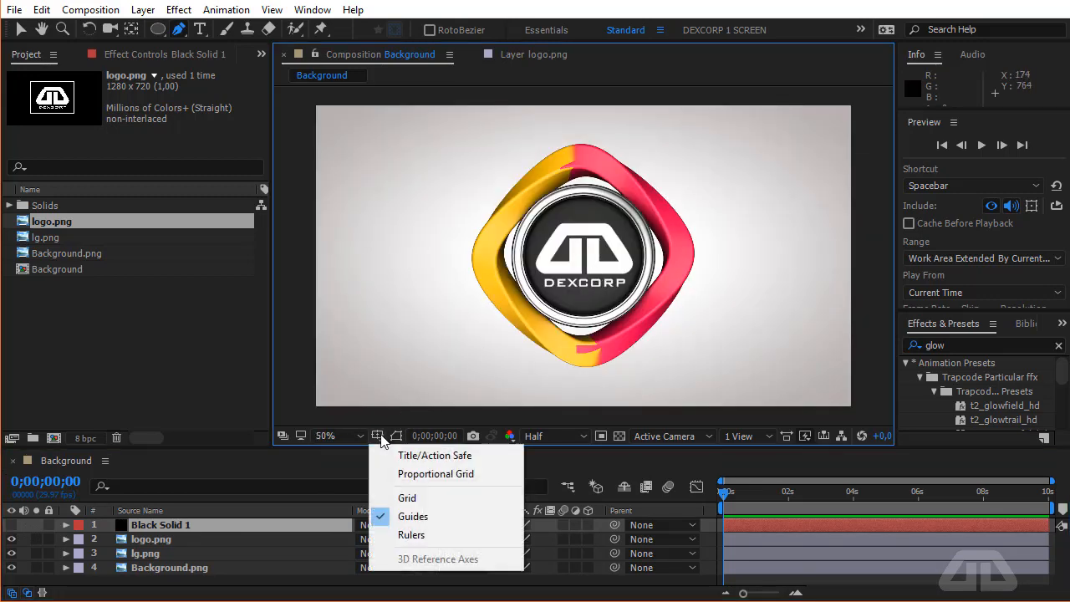
click(412, 477)
Draw a circular Ellipse mask on the black solid, centred on the composition and following the white ring around the disc
scroll(614, 241, up, 2)
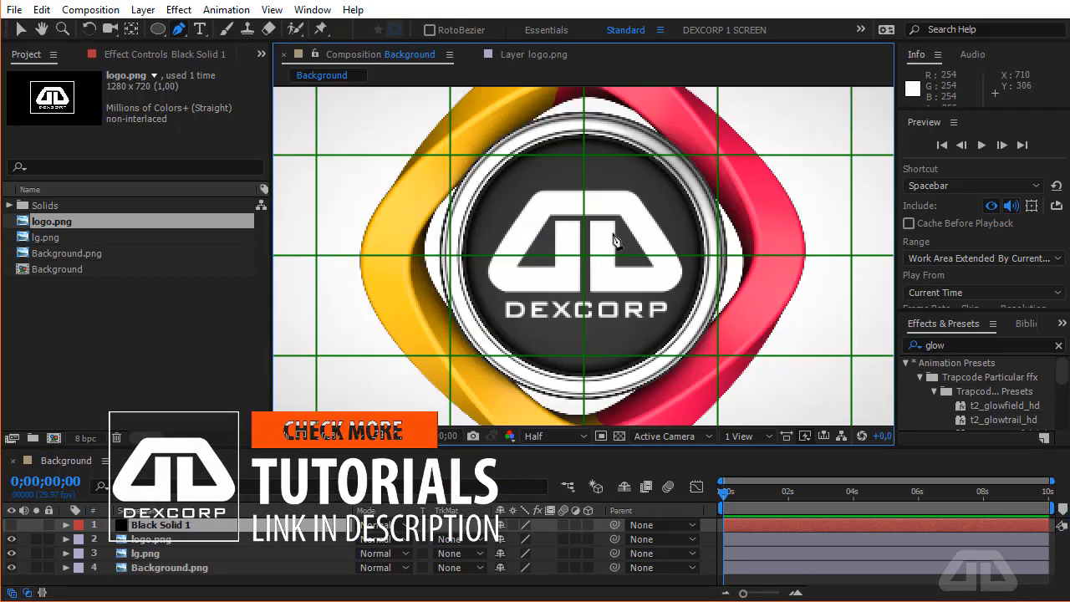
click(159, 34)
drag(159, 38, 242, 67)
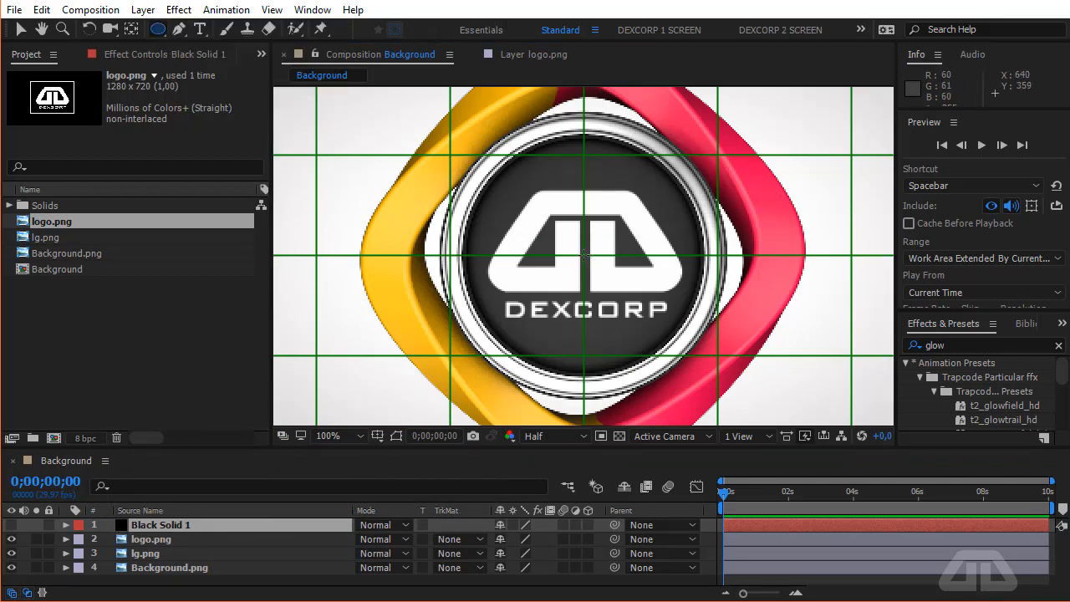
drag(583, 254, 691, 387)
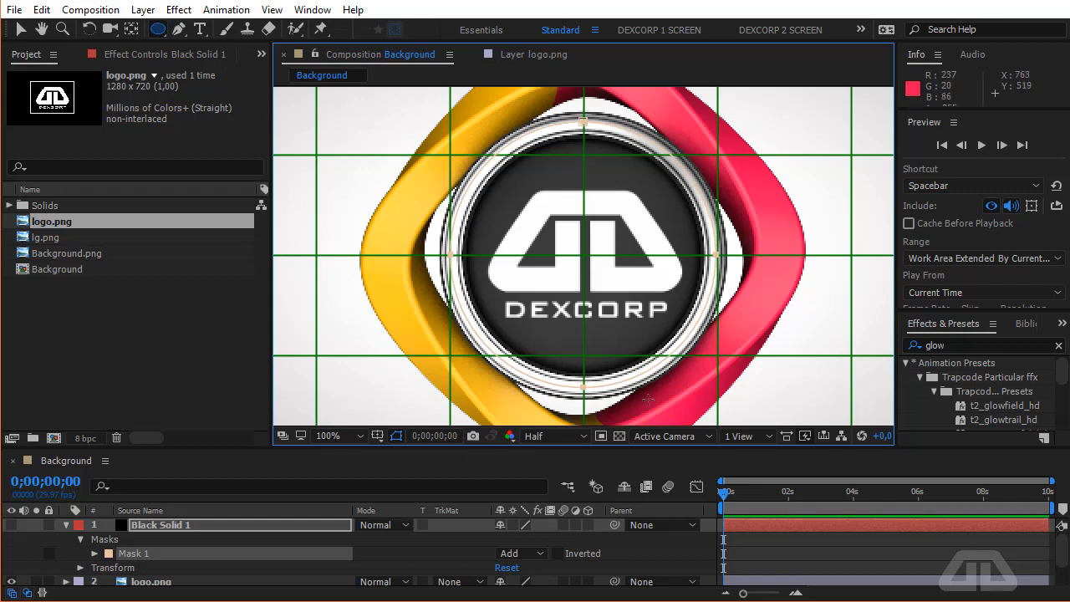
Change the colour of the black solid's ellipse mask to red FF0000 and collapse the layer's properties
click(108, 553)
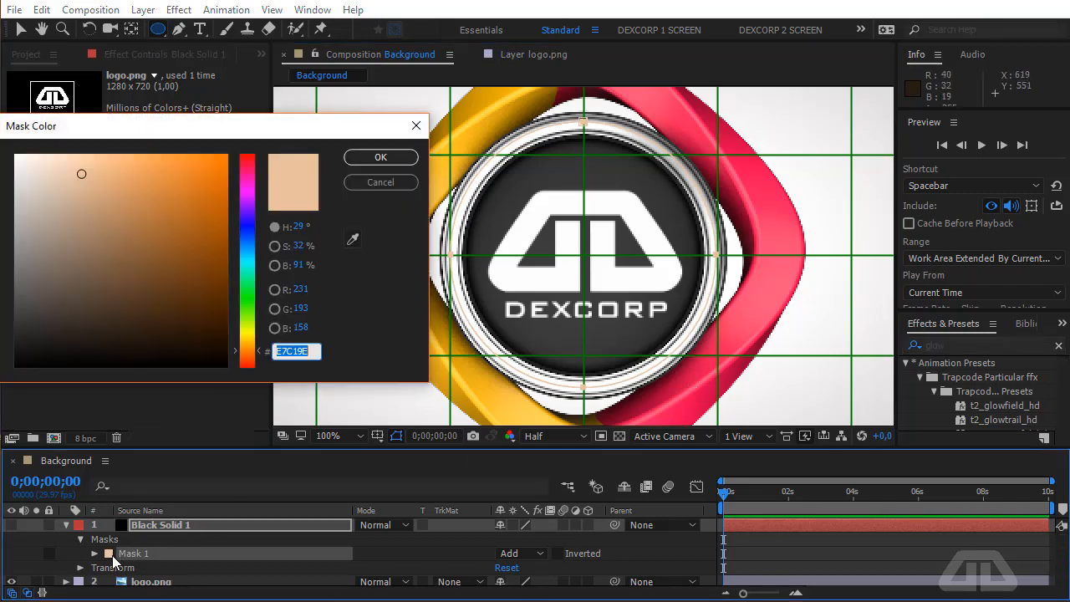
drag(213, 164, 248, 144)
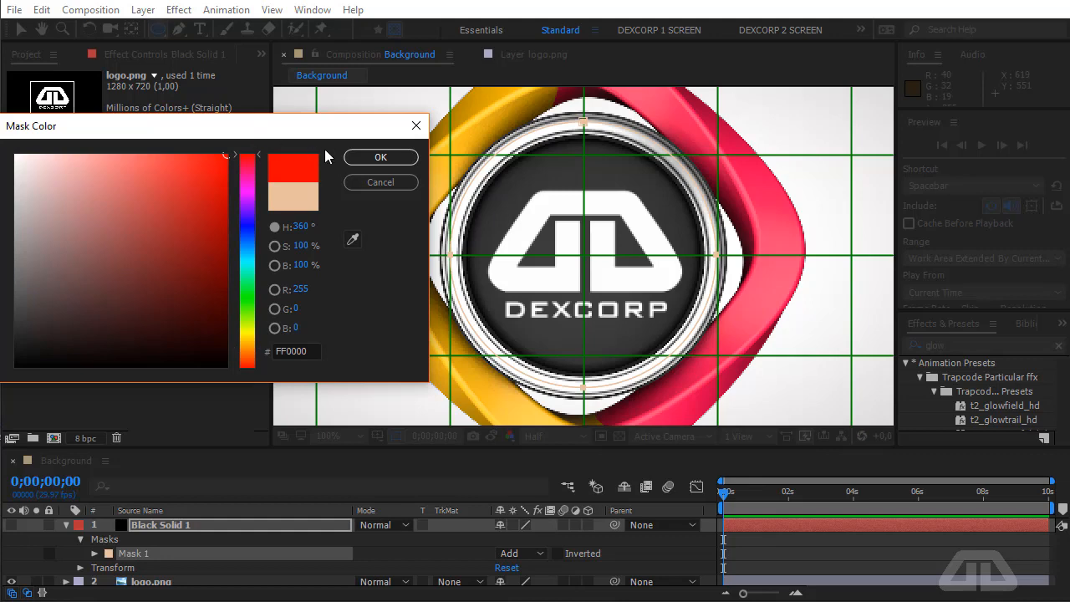
click(366, 163)
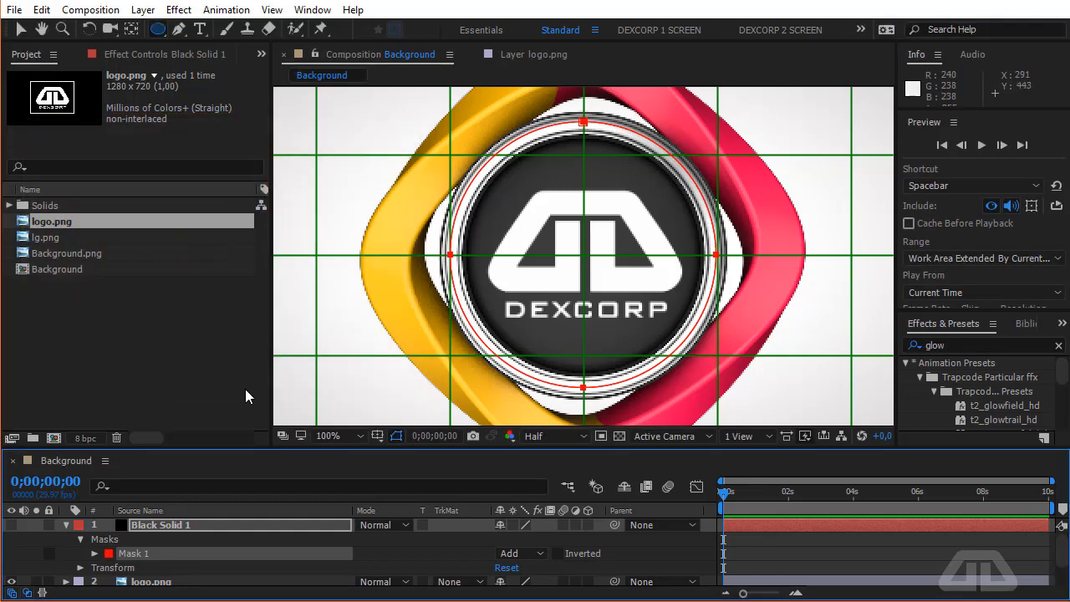
click(65, 525)
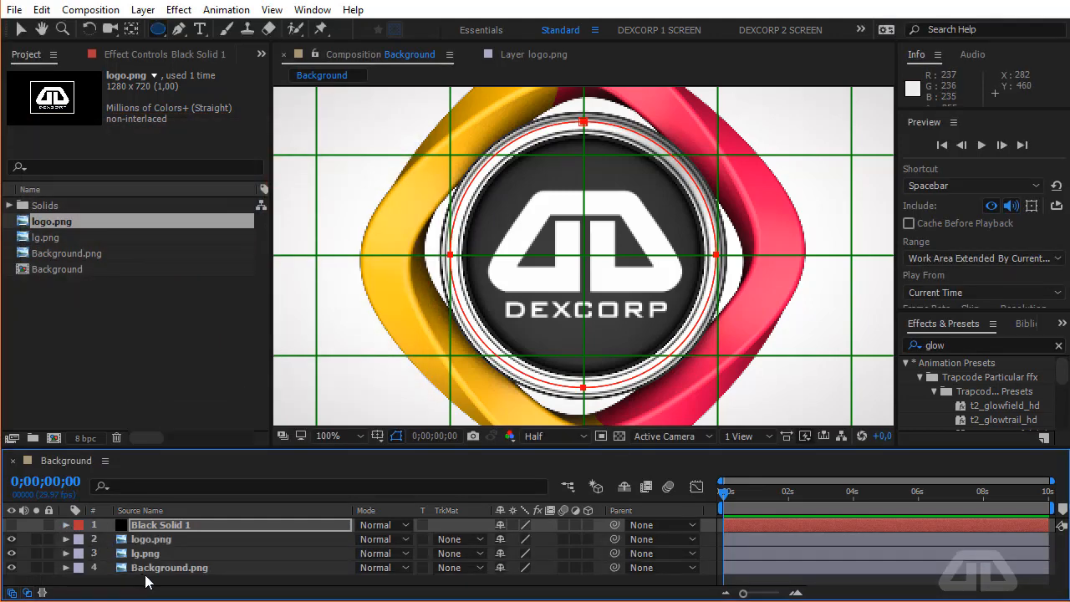
Make the black solid visible and apply the Video Copilot Saber effect to it
click(150, 568)
click(171, 527)
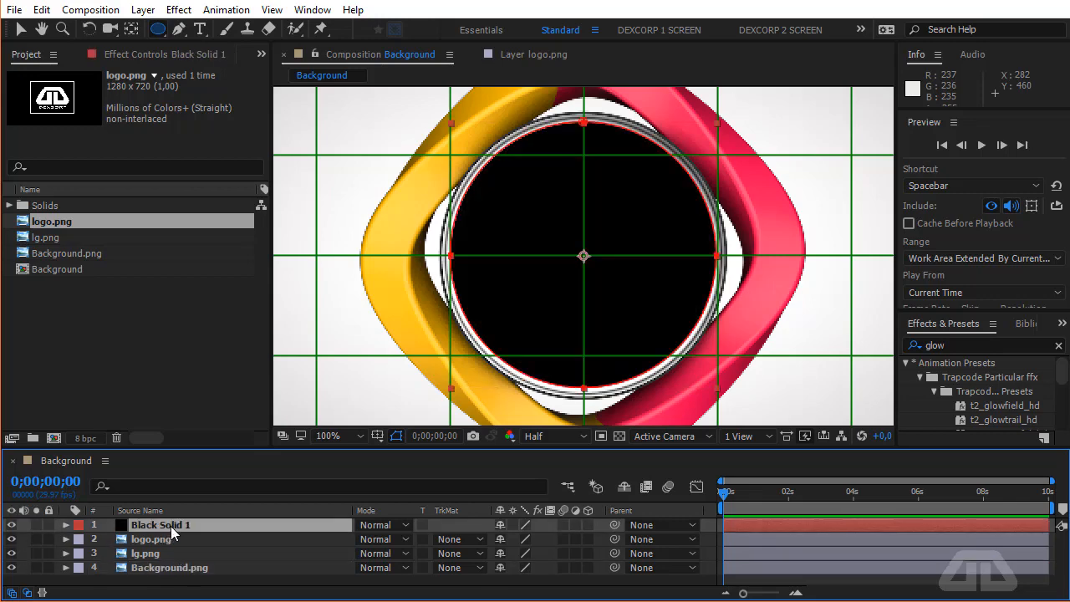
click(178, 9)
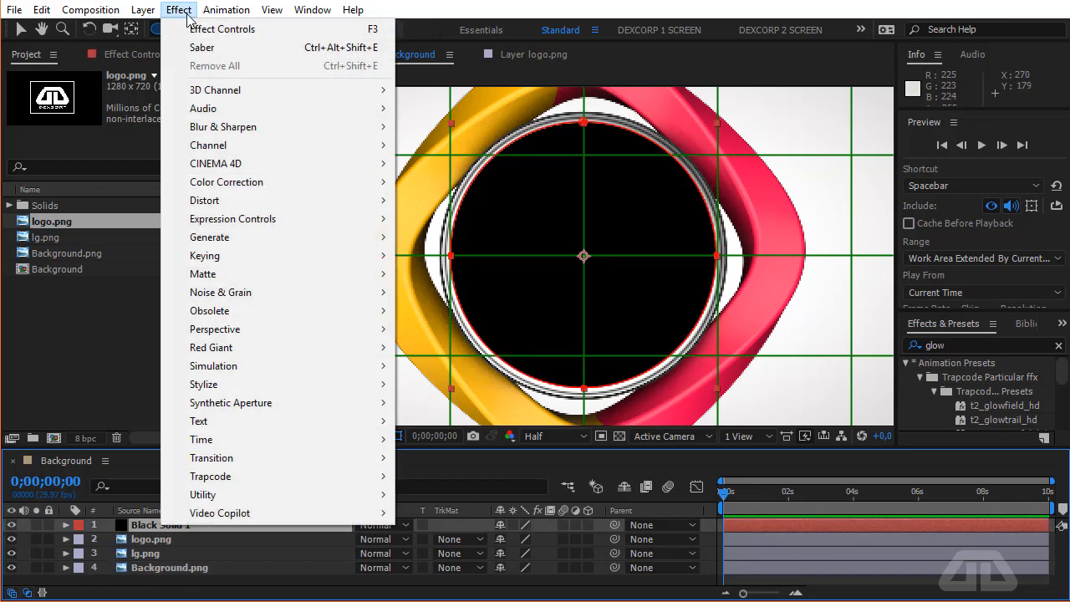
mouse_move(351, 513)
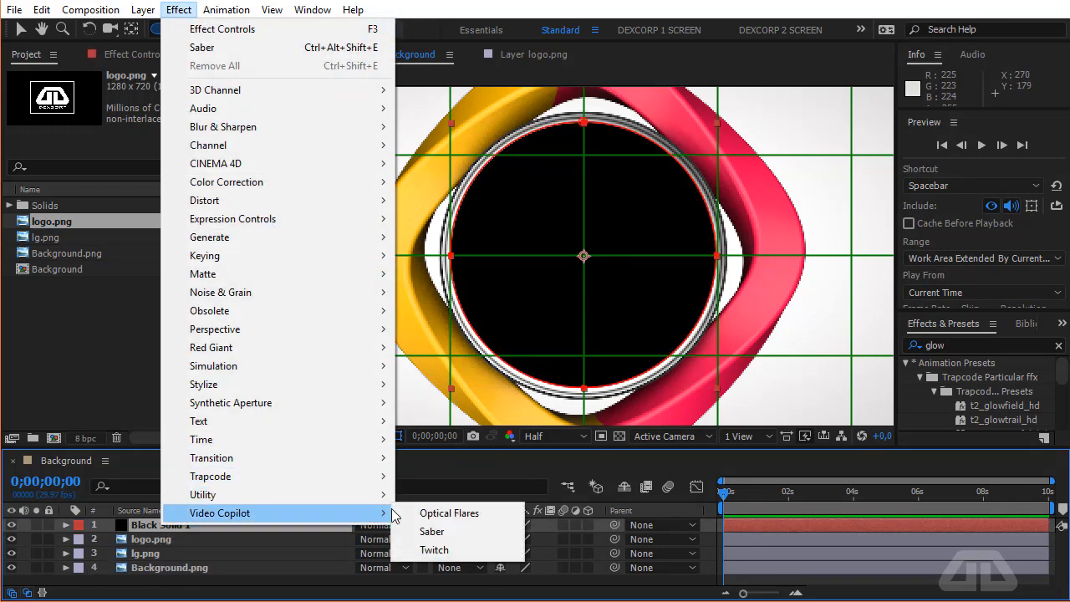
click(432, 532)
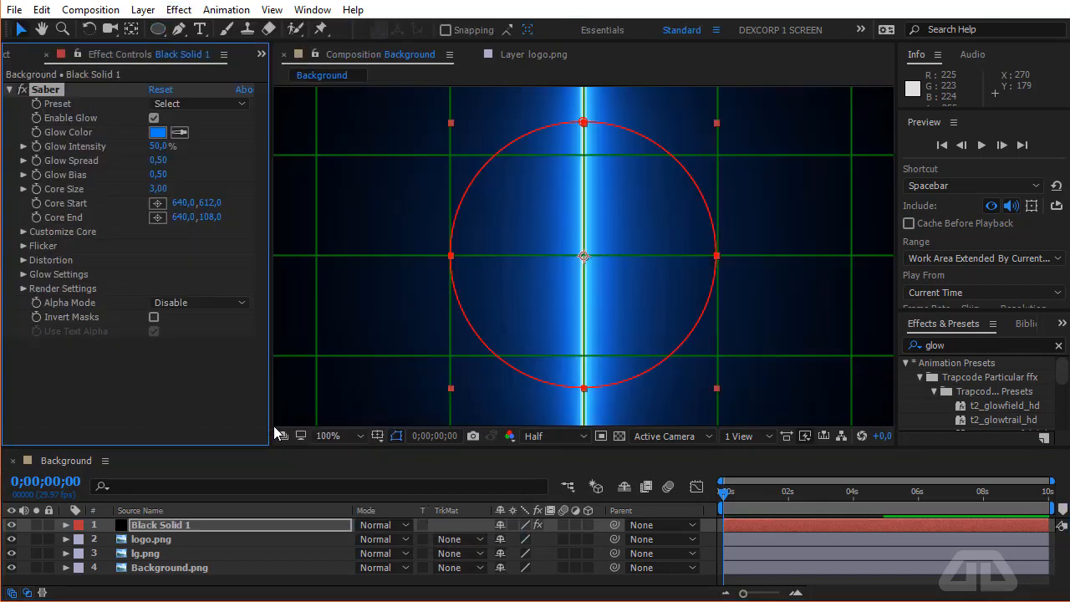
Set Saber's Core Type to Layer Masks so the glow follows the circular mask
click(24, 232)
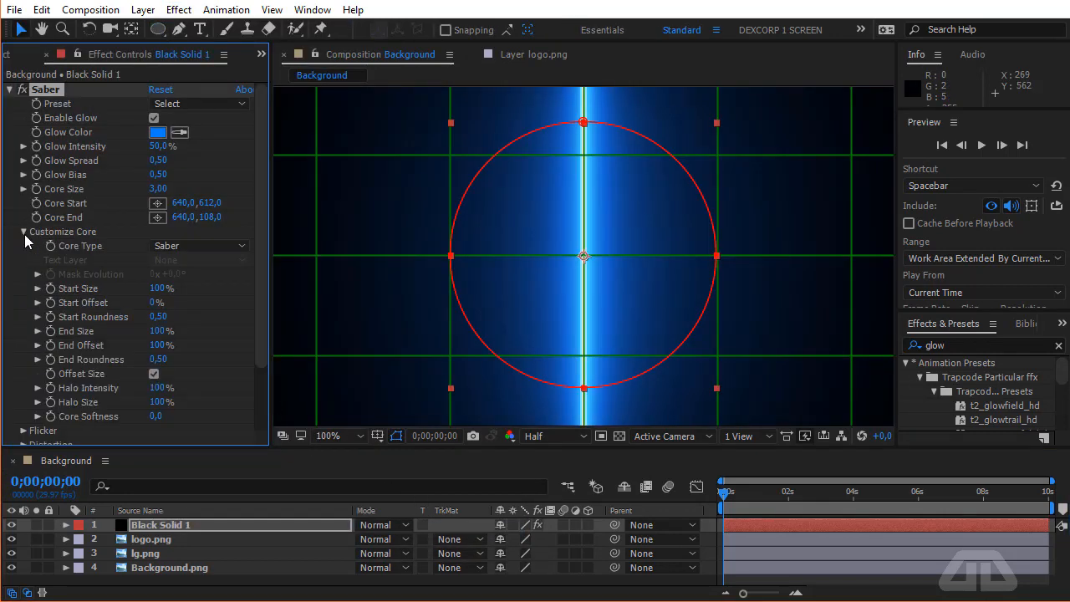
click(172, 246)
click(194, 282)
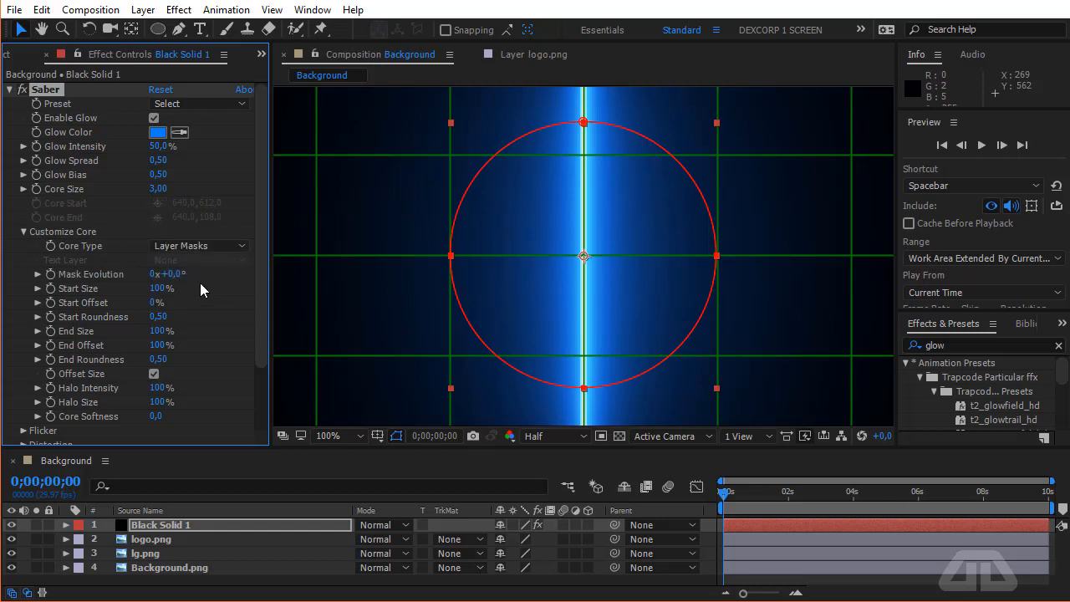
click(23, 232)
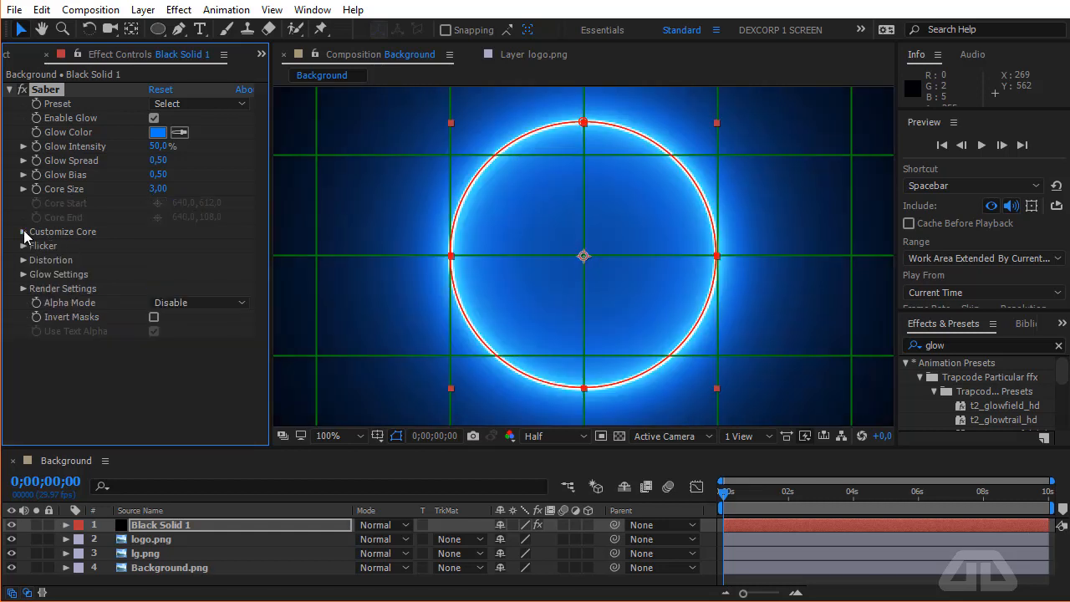
Set the Composite Settings in Saber's Render Settings to Transparent
click(23, 288)
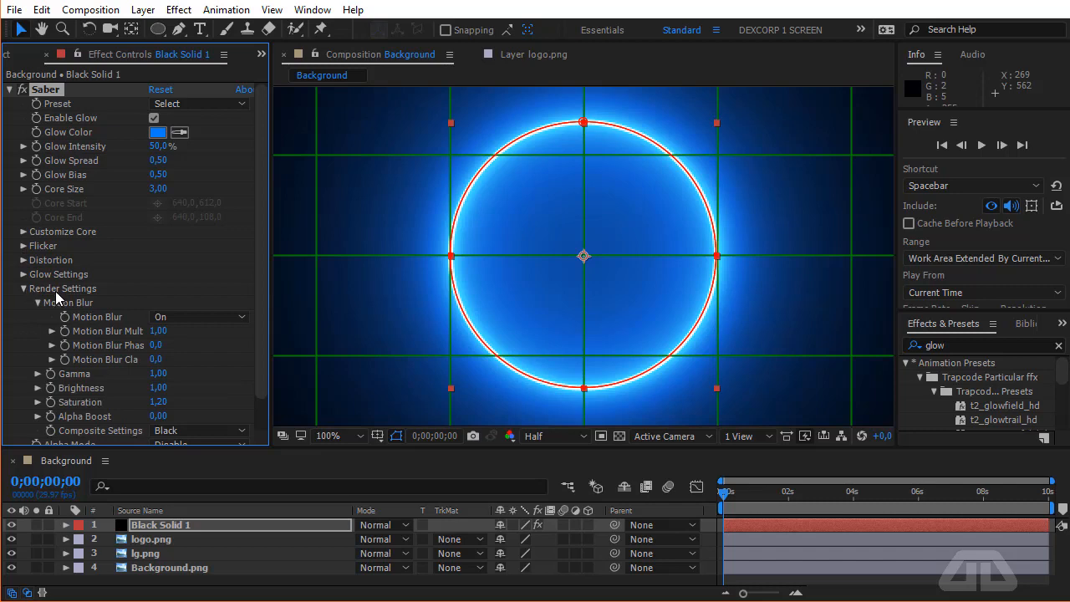
click(209, 432)
click(208, 447)
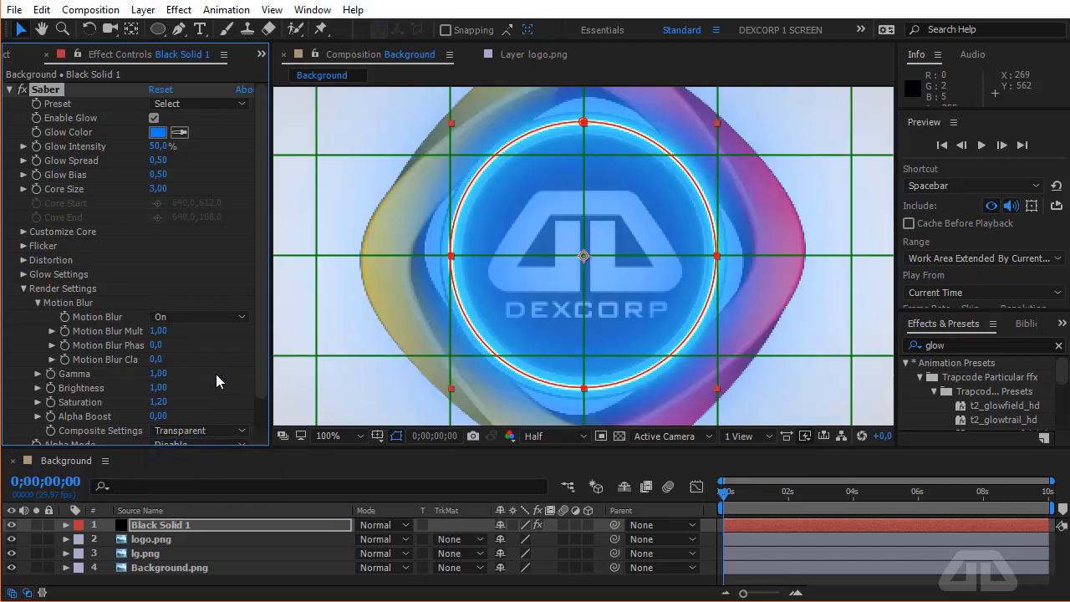
Try Saber's Black and Add composite settings, then restore Transparent
click(201, 431)
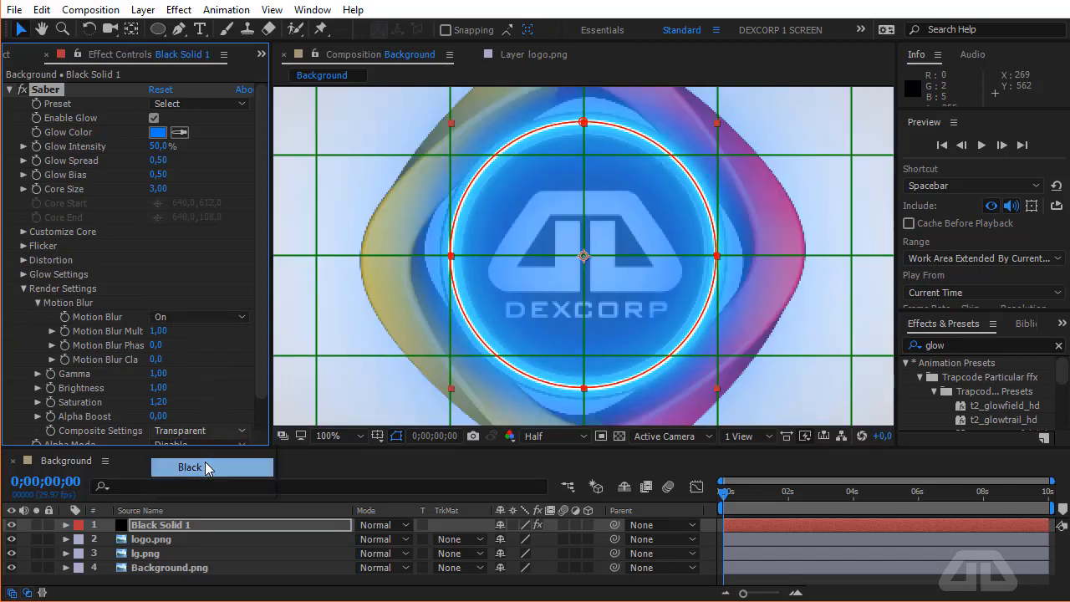
click(206, 468)
click(202, 432)
click(205, 485)
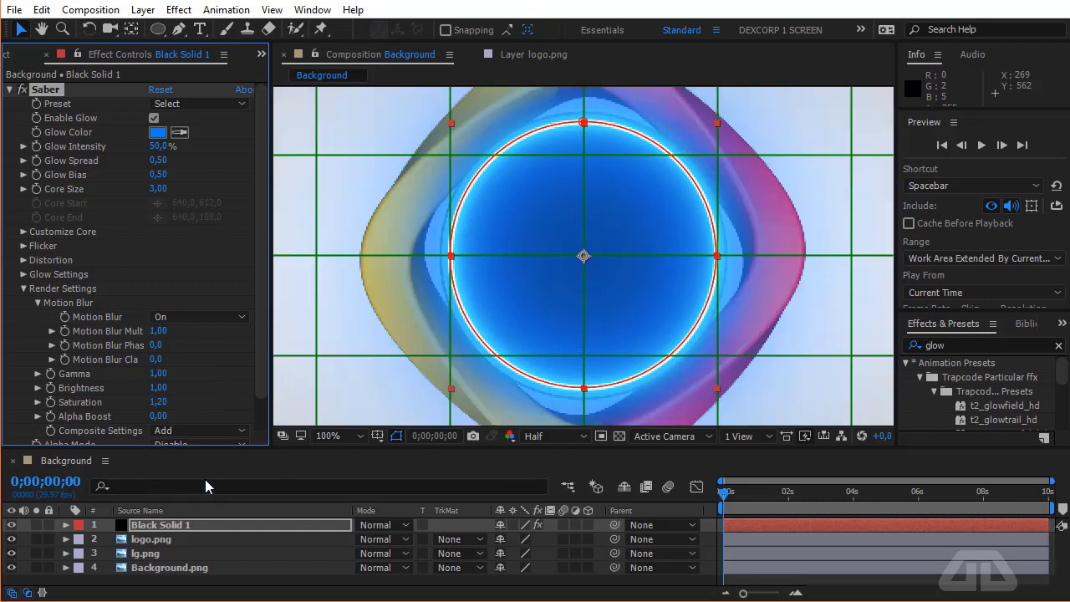
click(201, 430)
click(194, 445)
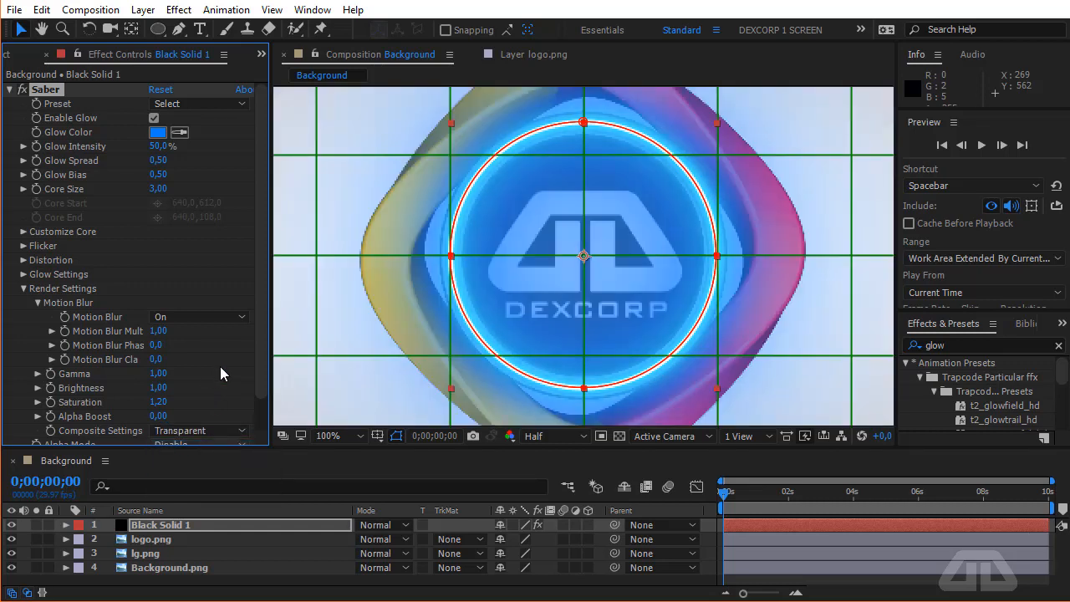
Lower Saber's Core Size to 2 and Glow Intensity to about 34%, and apply the Core preset
click(23, 288)
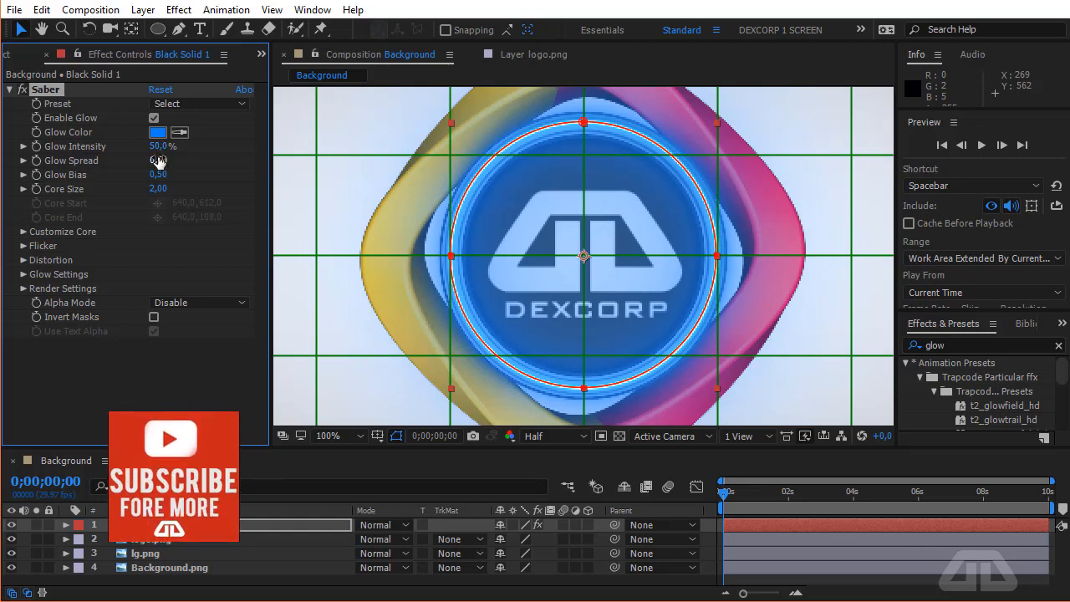
drag(147, 146, 143, 147)
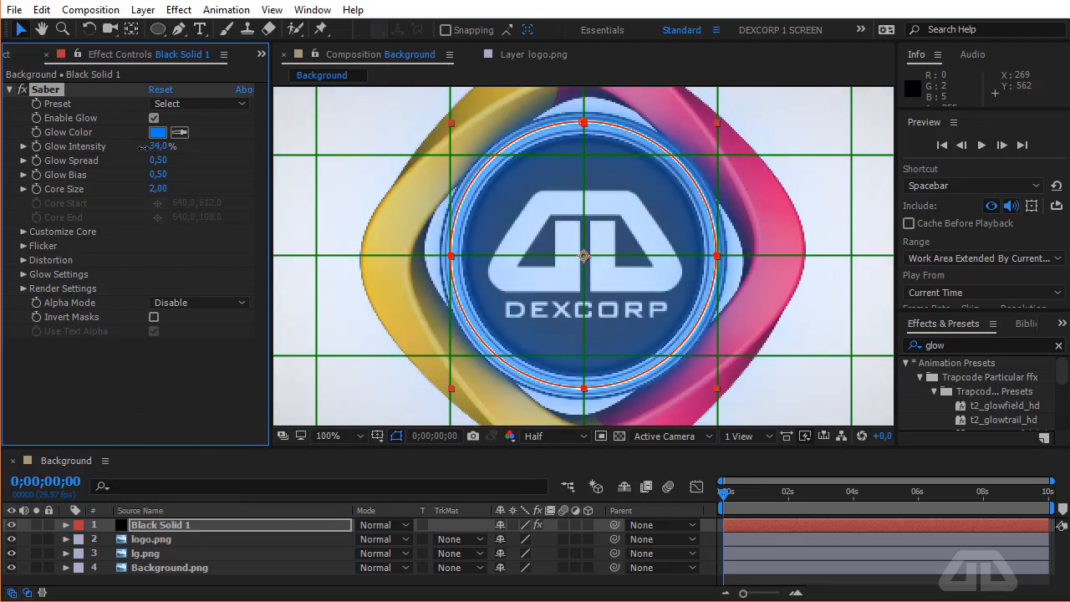
click(181, 104)
click(233, 135)
scroll(435, 204, down, 2)
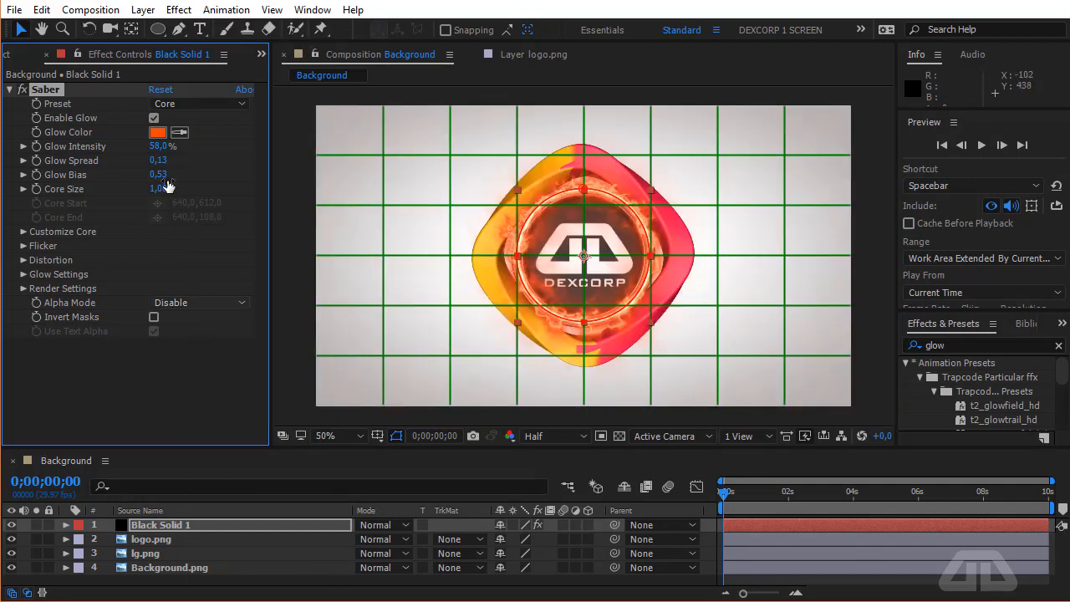
Change the Saber Glow Color to white FFFFFF
click(158, 132)
drag(149, 218, 7, 137)
drag(109, 137, 180, 132)
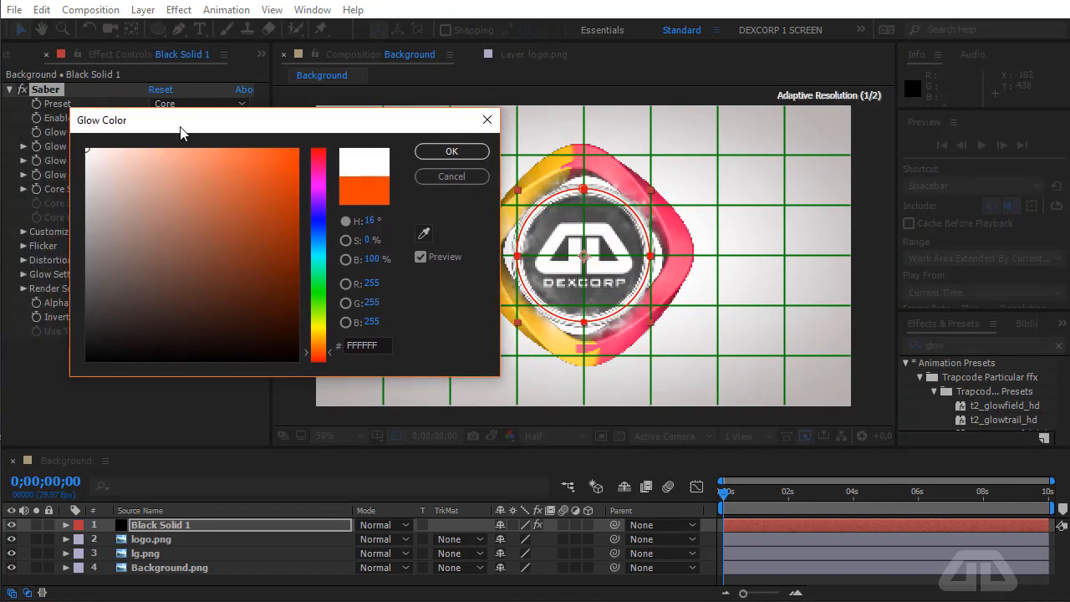
click(443, 151)
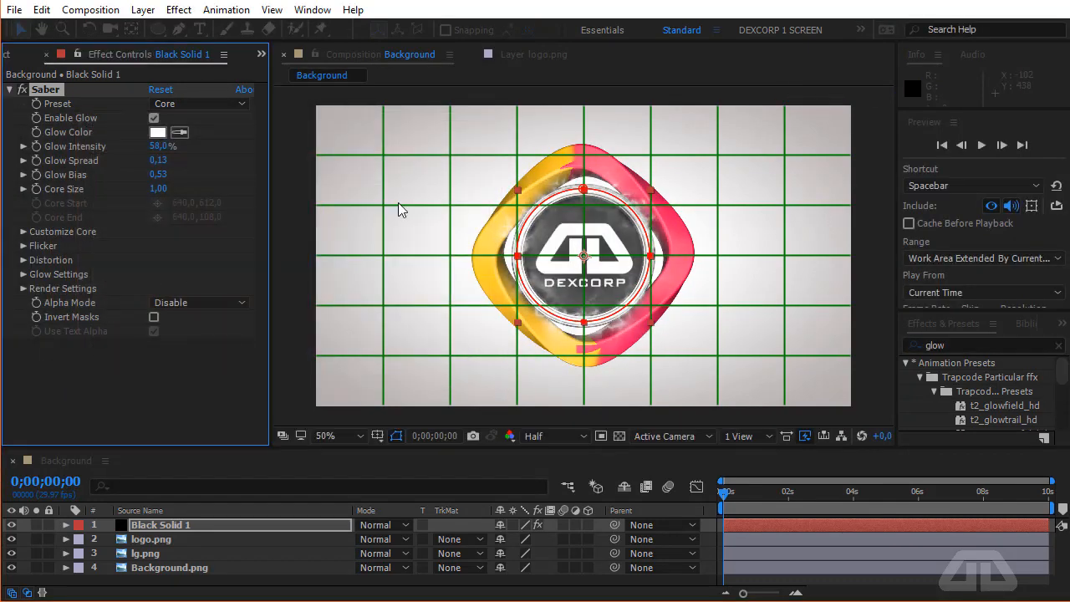
Hide the proportional grid, enlarge the timeline area and deselect the layer
click(377, 436)
click(405, 473)
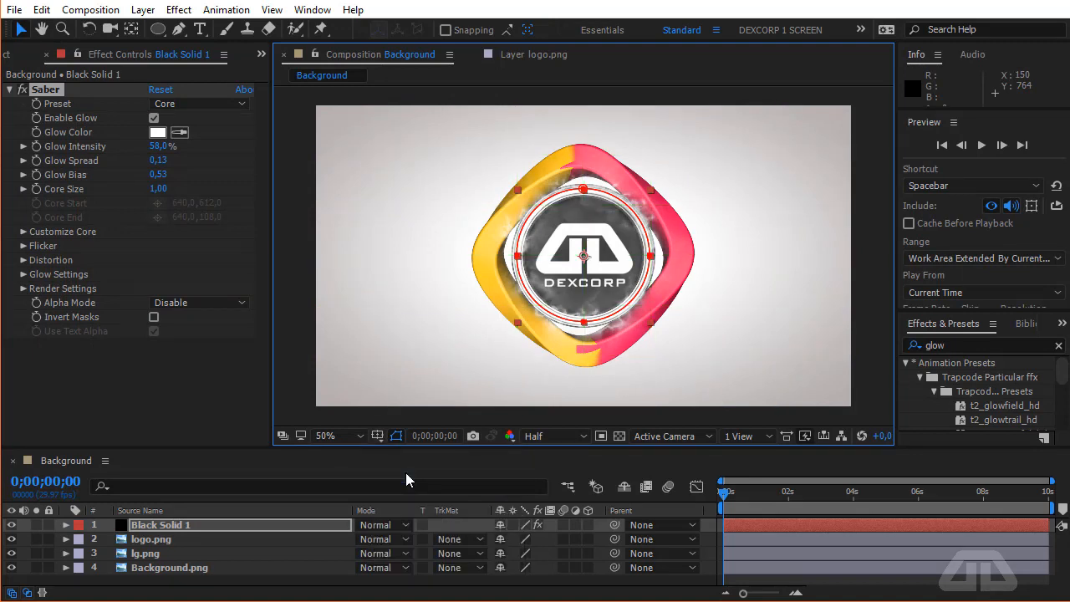
click(202, 385)
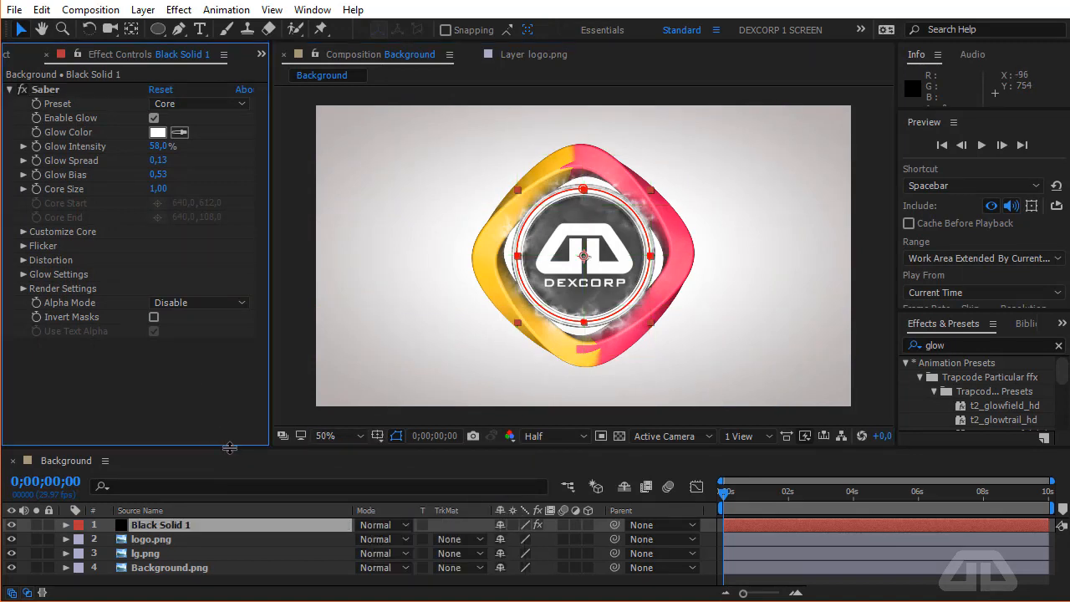
drag(229, 447, 233, 400)
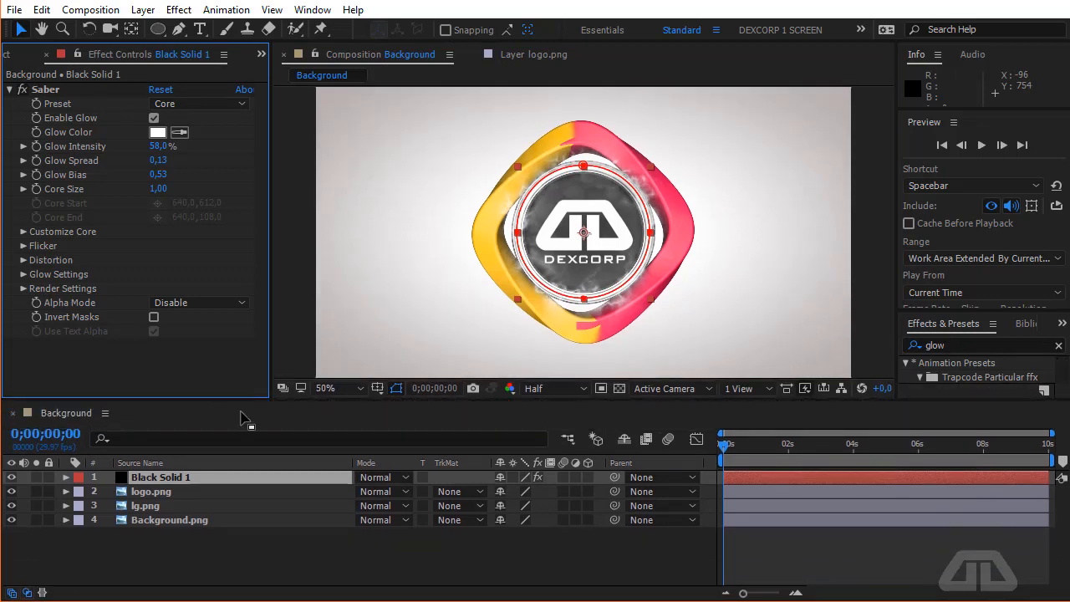
click(313, 554)
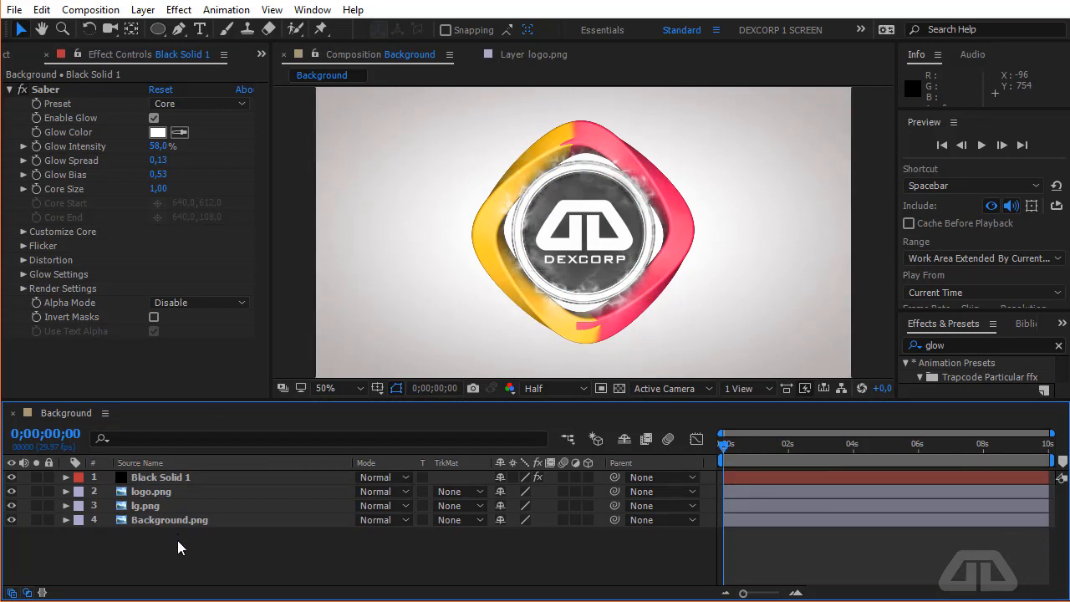
Pre-compose the black solid, logo.png and lg.png layers together, moving all attributes into the new composition
click(145, 507)
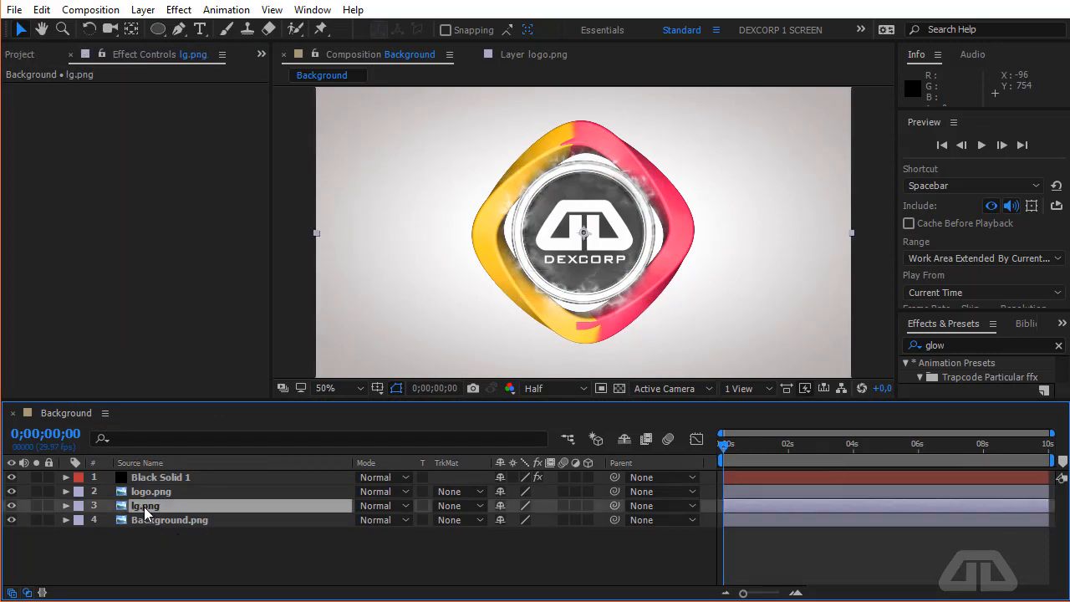
ctrl+click(151, 491)
right_click(150, 489)
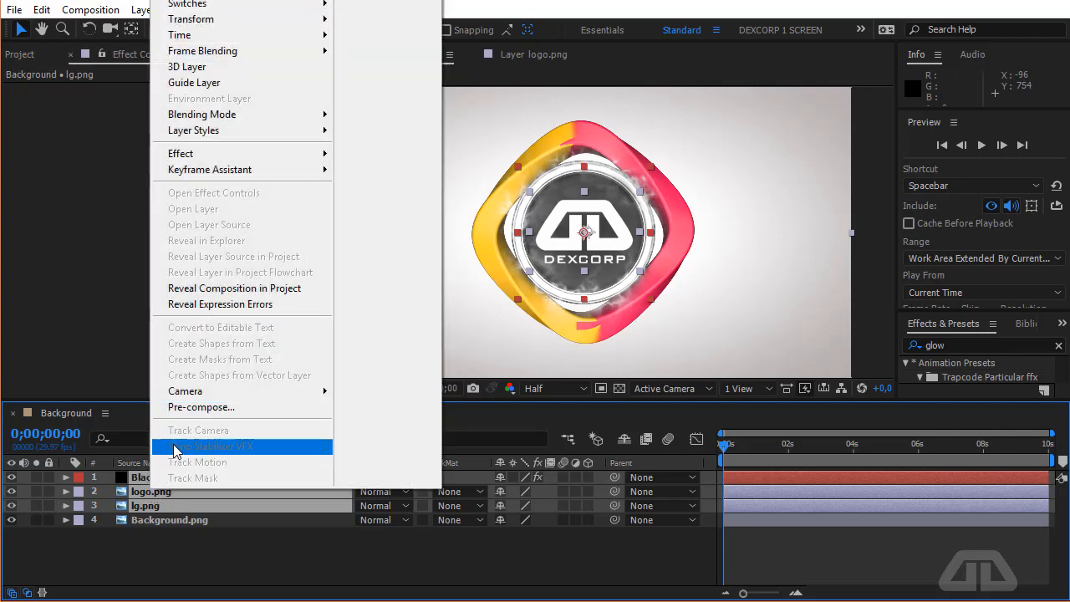
click(198, 407)
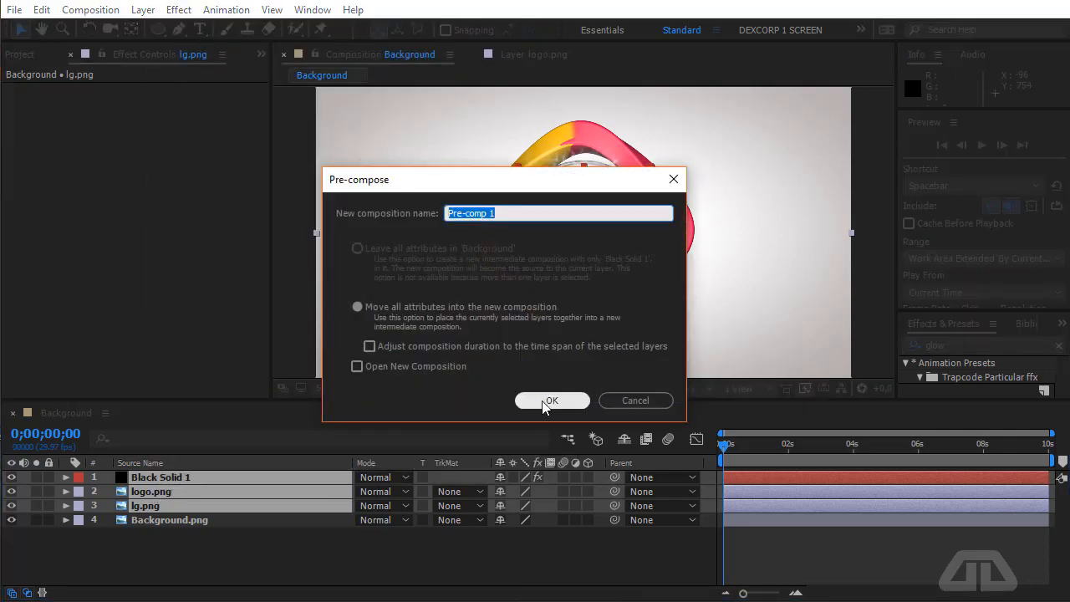
click(550, 401)
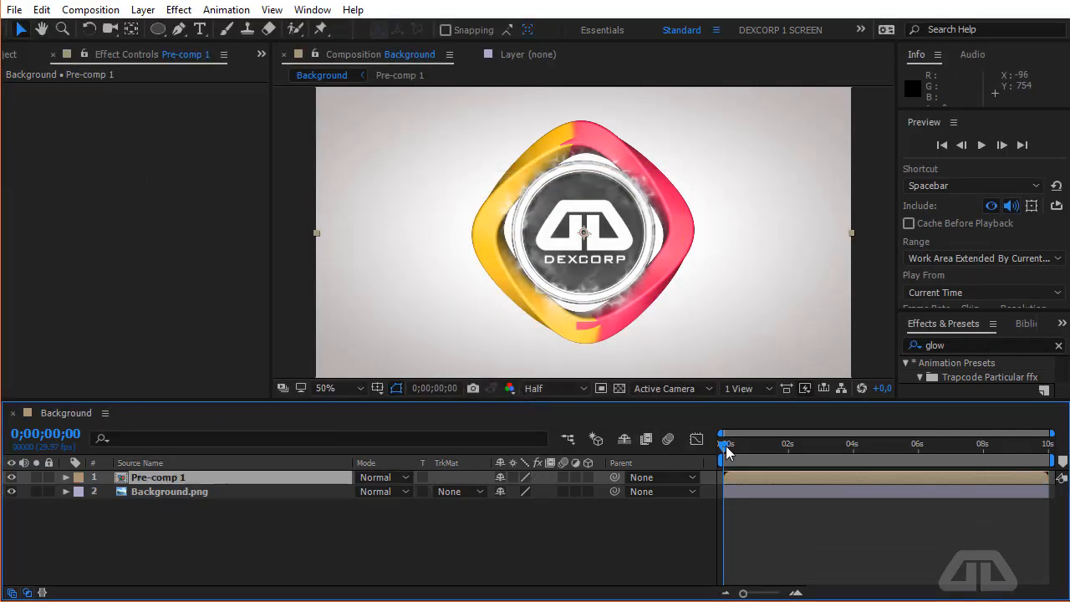
Set the pre-composed layer's Rotation to -120 revolutions and add a rotation keyframe at 0 s
key(p)
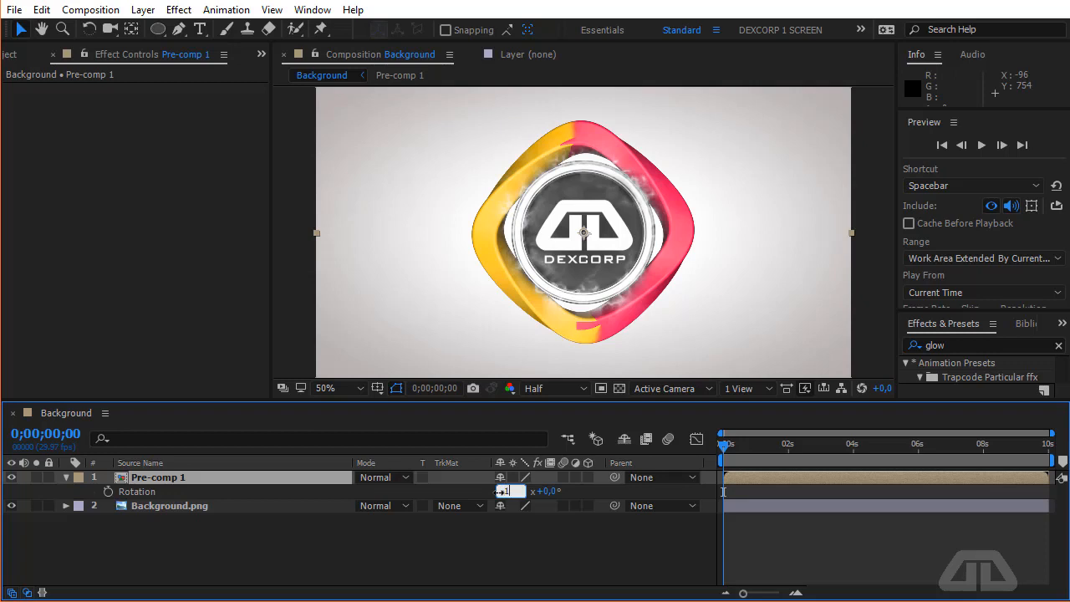
key(Return)
key(alt+shift+r)
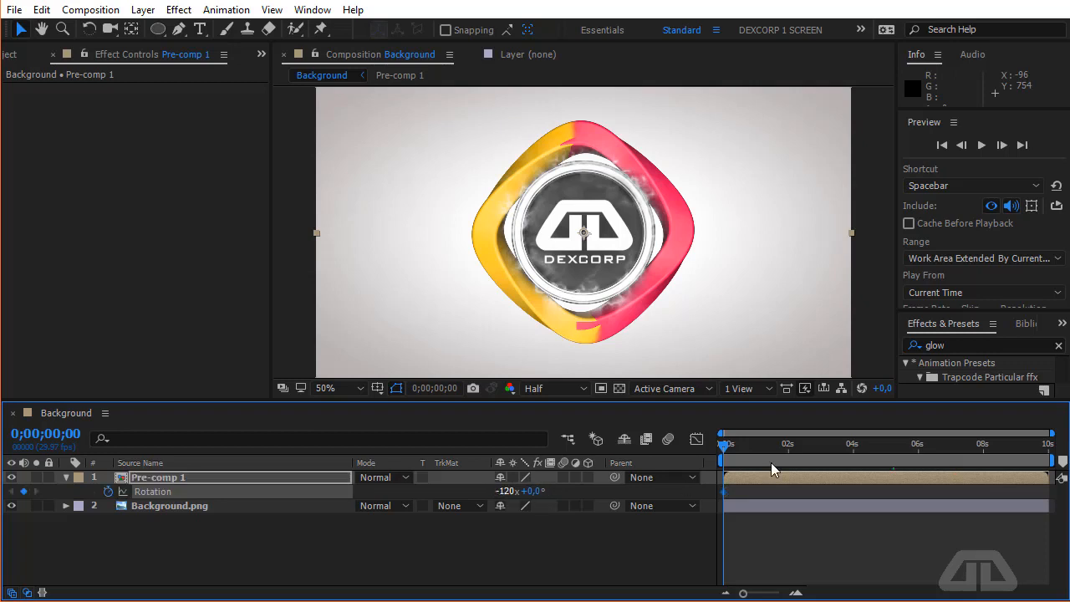
Add a second rotation keyframe at 0;00;05;08 with Rotation set to 0x+0,0°
drag(736, 446, 895, 447)
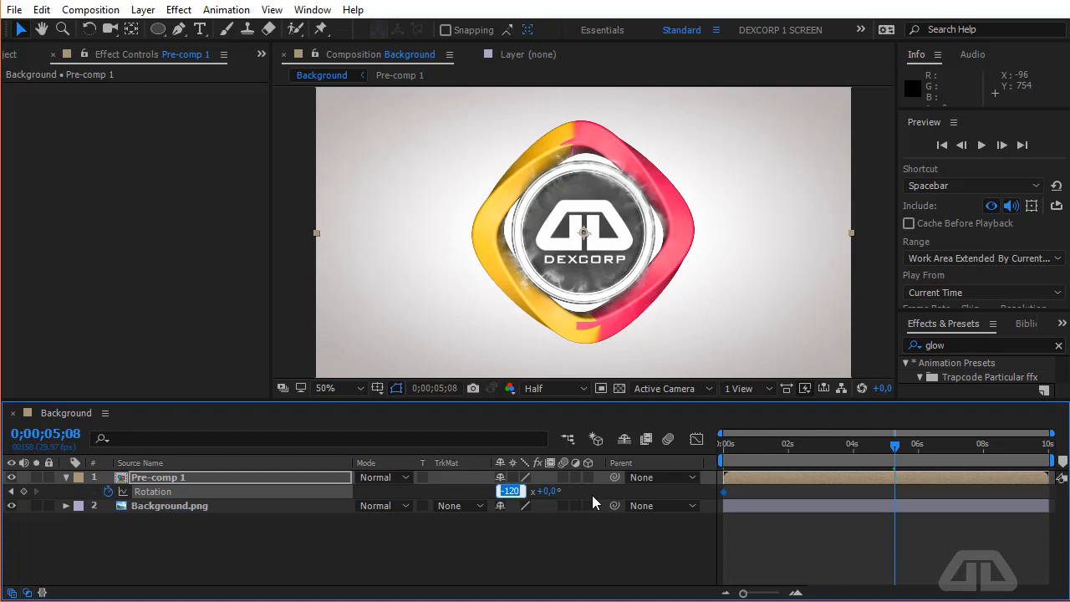
key(Return)
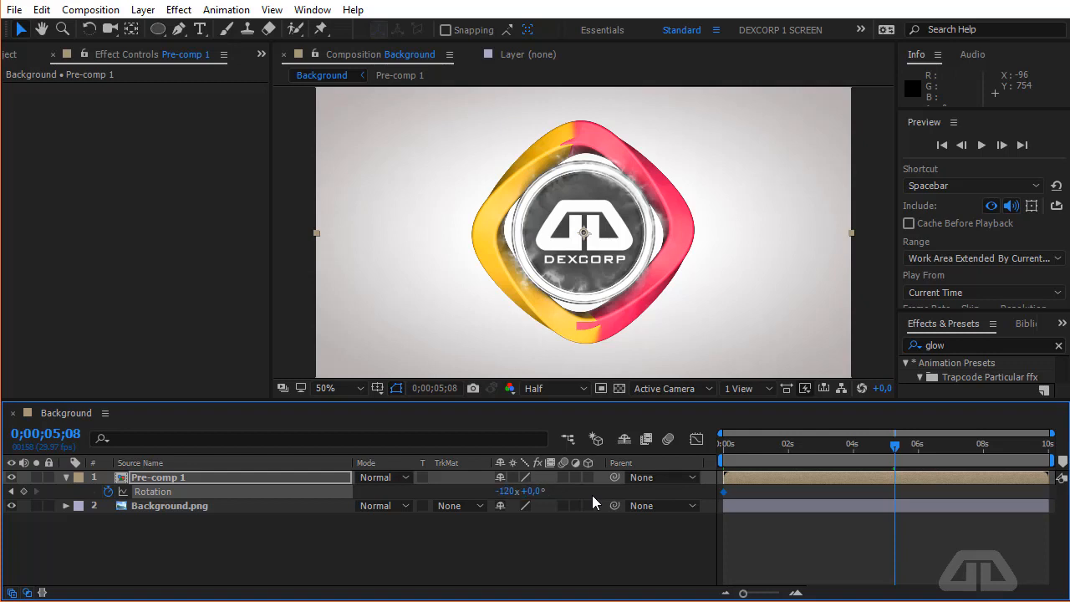
click(503, 492)
text(0)
key(Return)
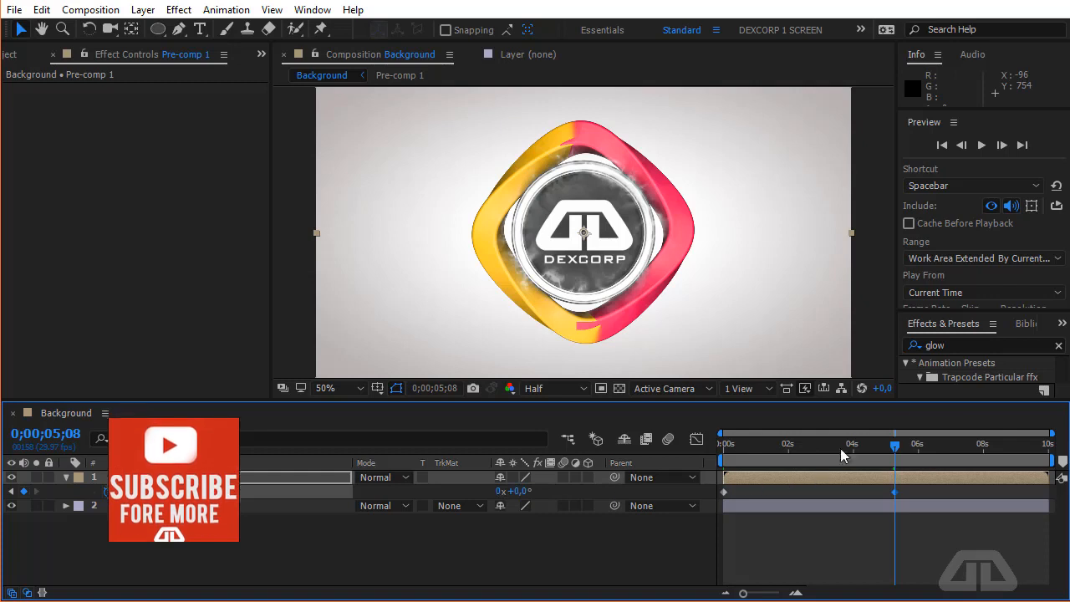
Apply Easy Ease In to both Rotation keyframes of the Pre-comp 1 layer and check their speed curve in the Graph Editor
drag(917, 483, 725, 498)
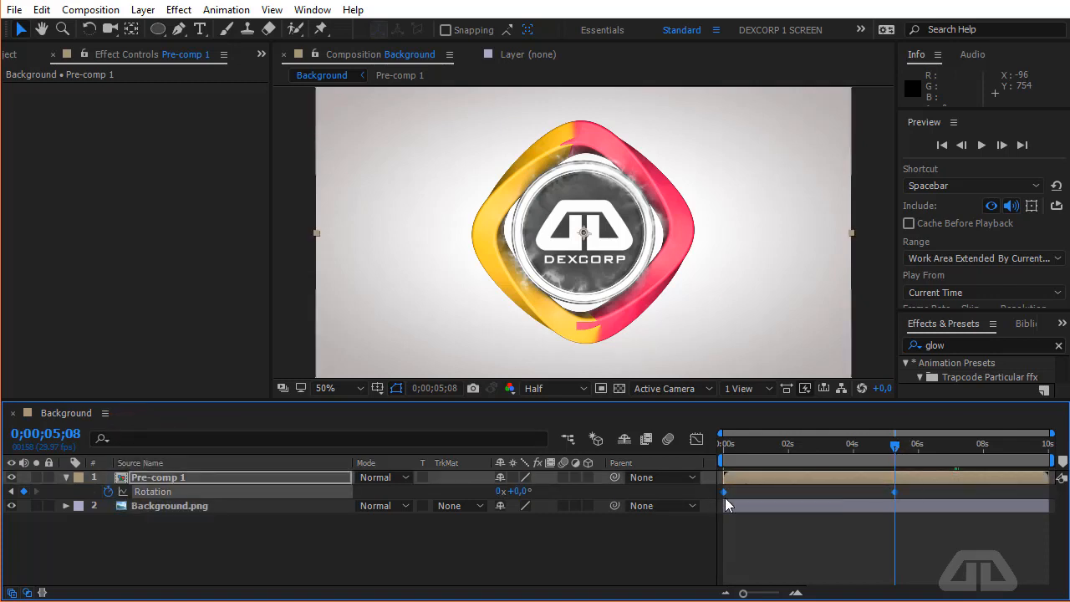
right_click(894, 491)
mouse_move(928, 480)
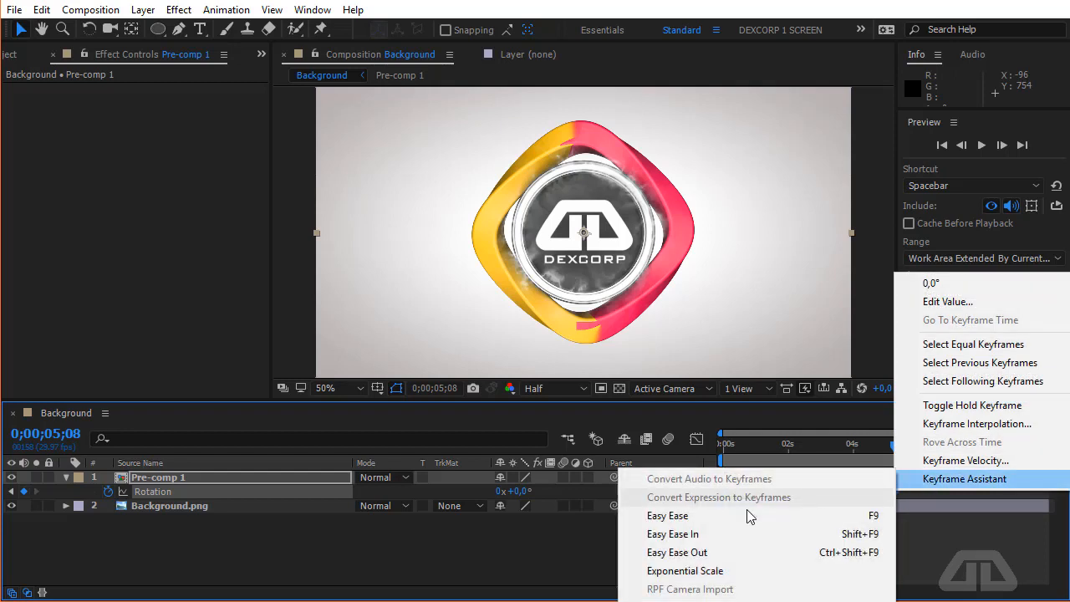
click(718, 534)
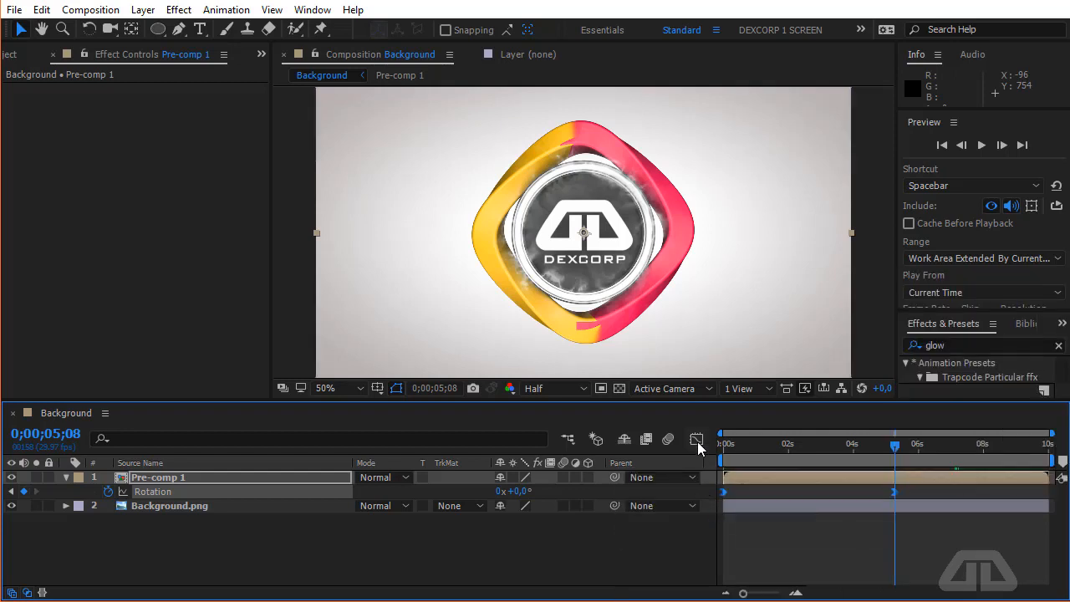
click(697, 439)
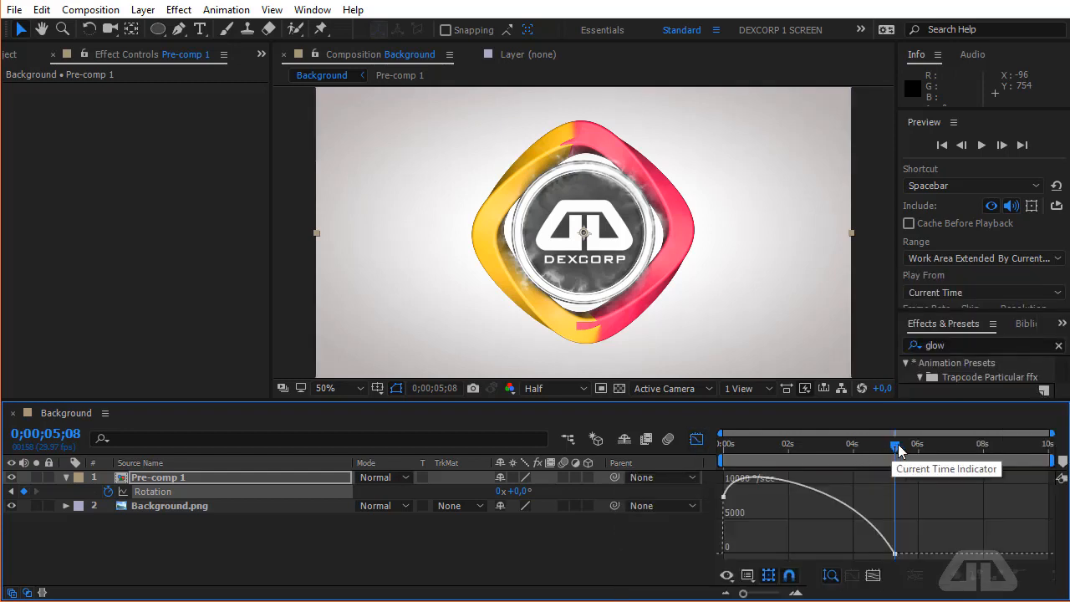
click(697, 439)
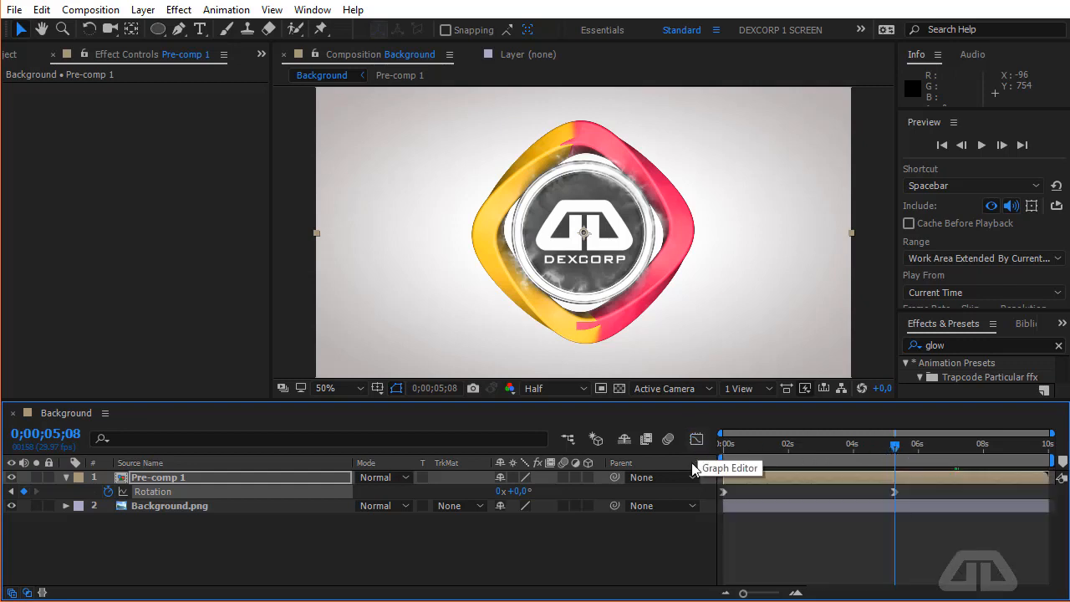
Enable motion blur for the Pre-comp 1 layer and the composition, and preview the spinning animation from 0 s
click(668, 440)
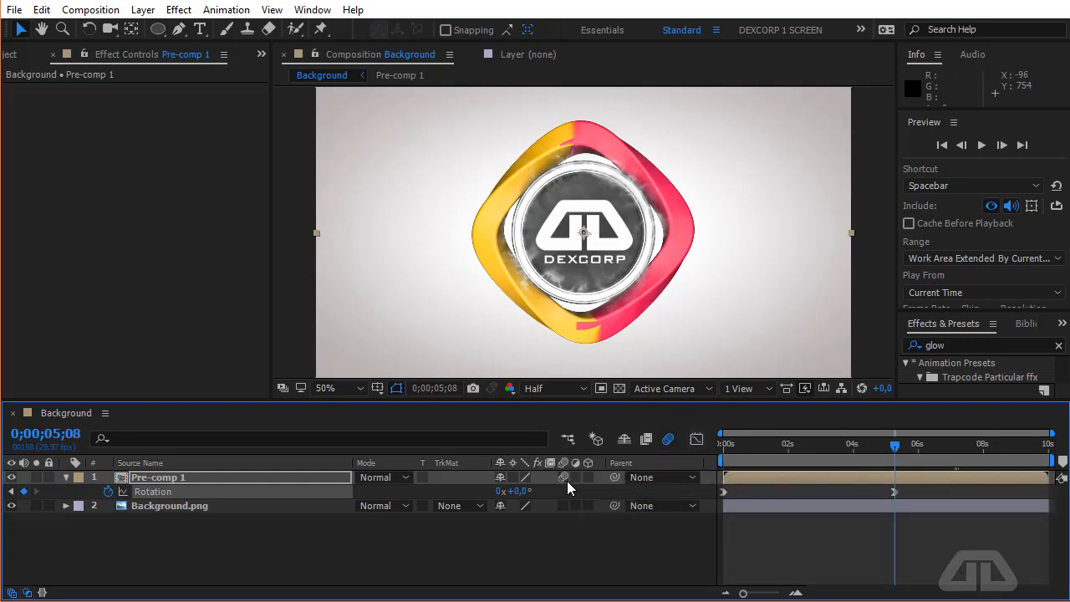
click(720, 450)
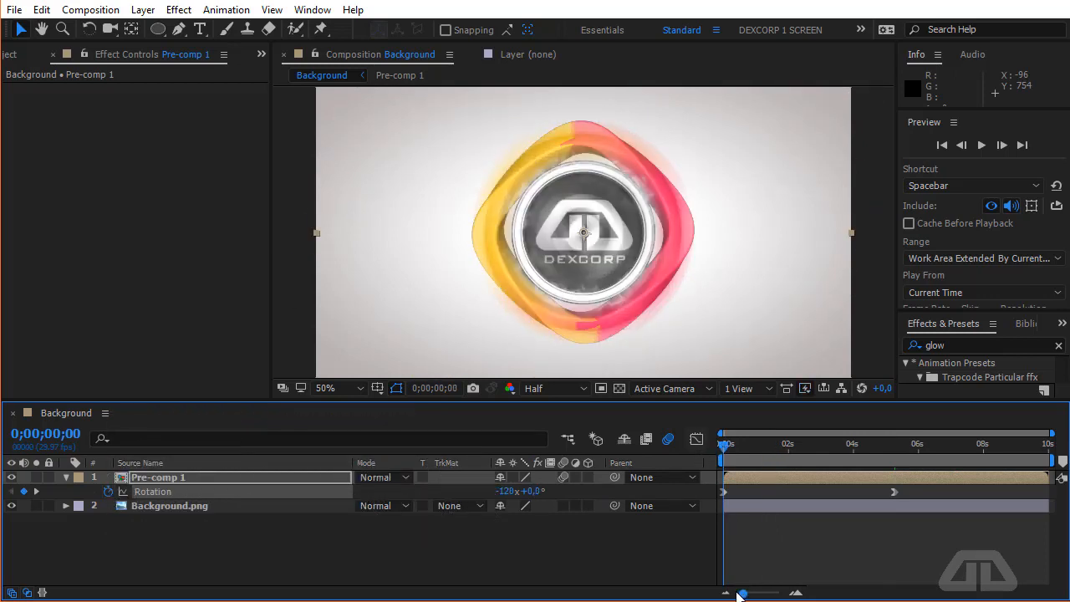
click(982, 147)
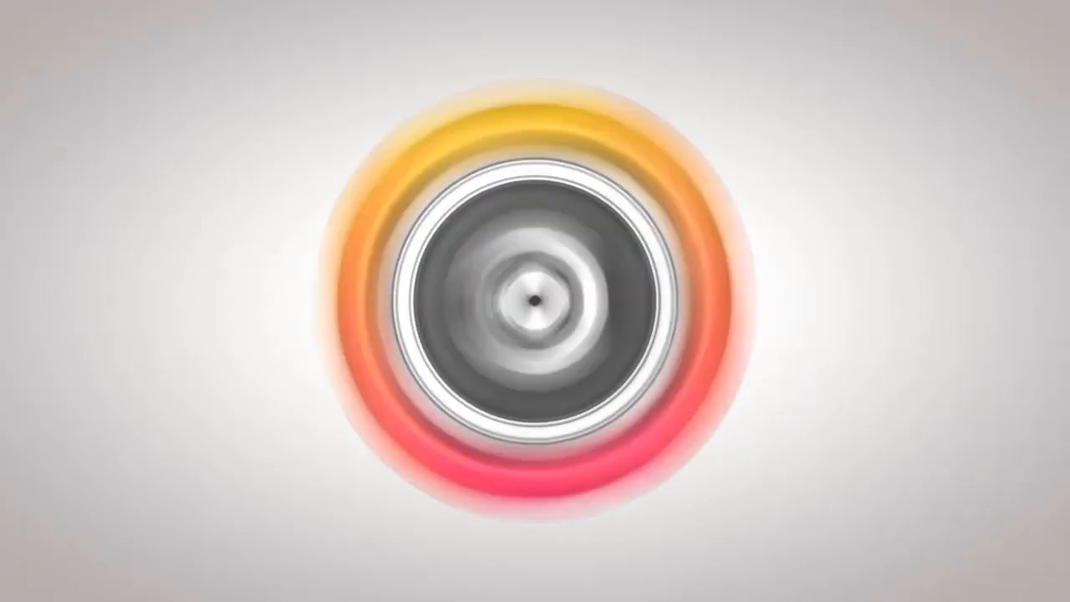